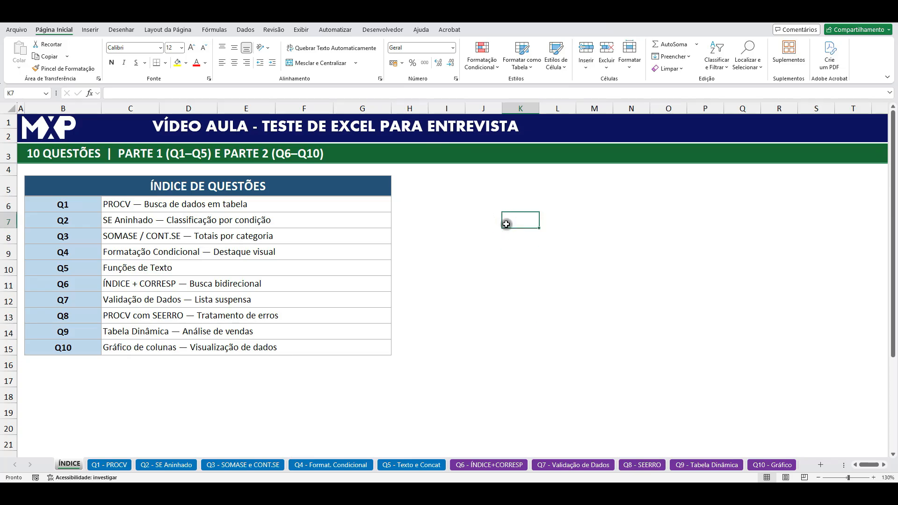
Step: Review the question index from Q1 (PROCV) to Q10 (Gráfico de colunas), ending on the Part 1 questions Q1–Q5
drag(139, 209, 158, 345)
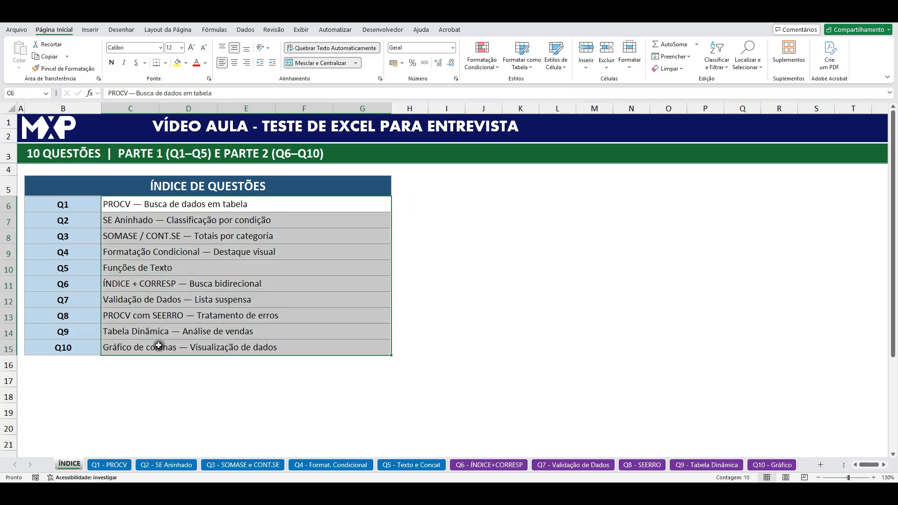
click(581, 278)
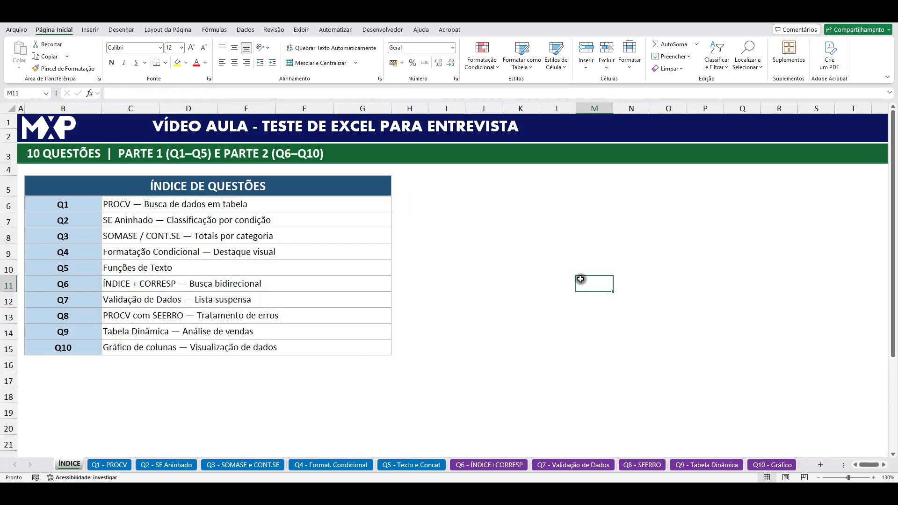
drag(138, 204, 153, 346)
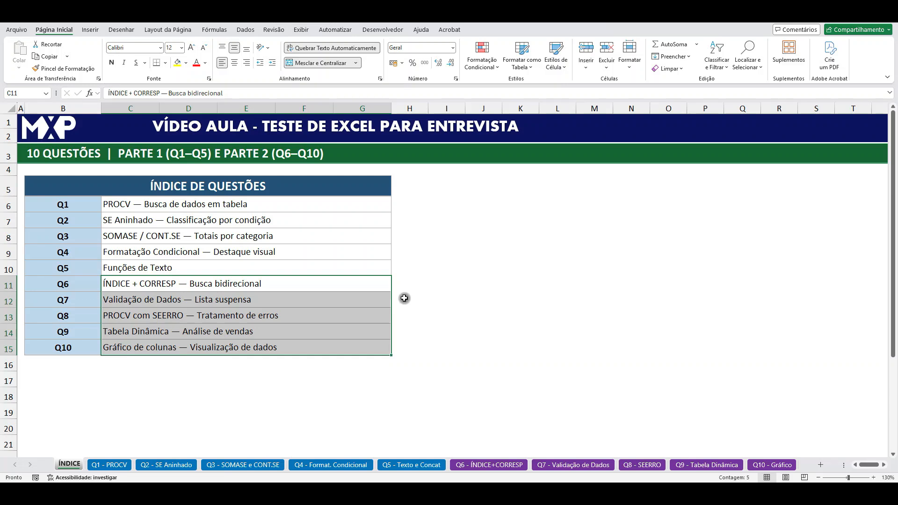
click(137, 206)
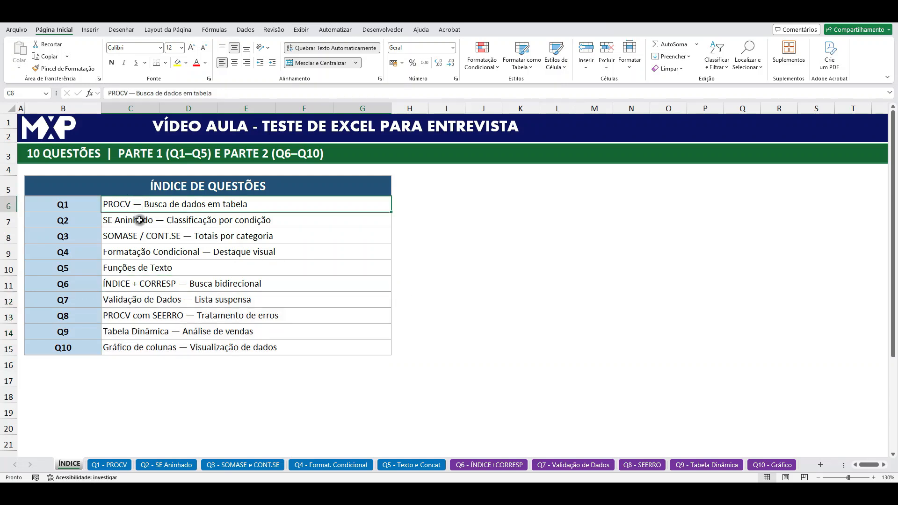
click(139, 222)
click(137, 236)
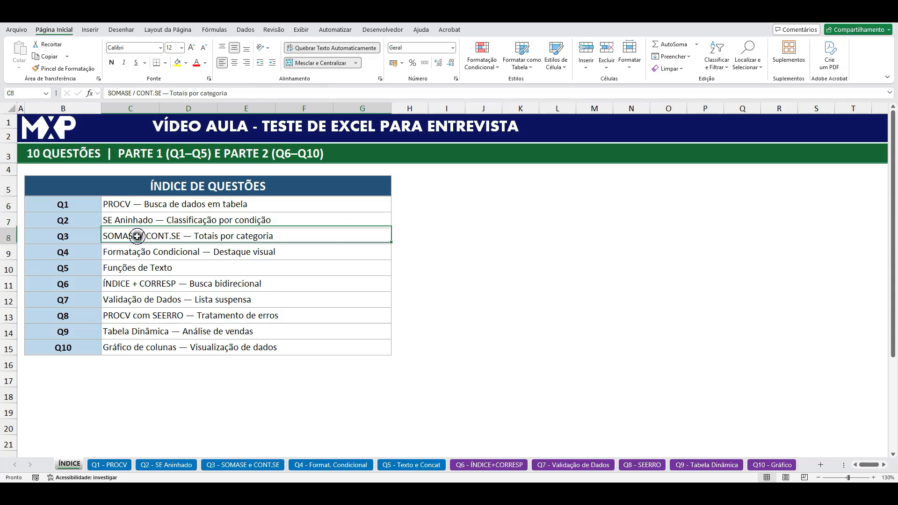
click(137, 251)
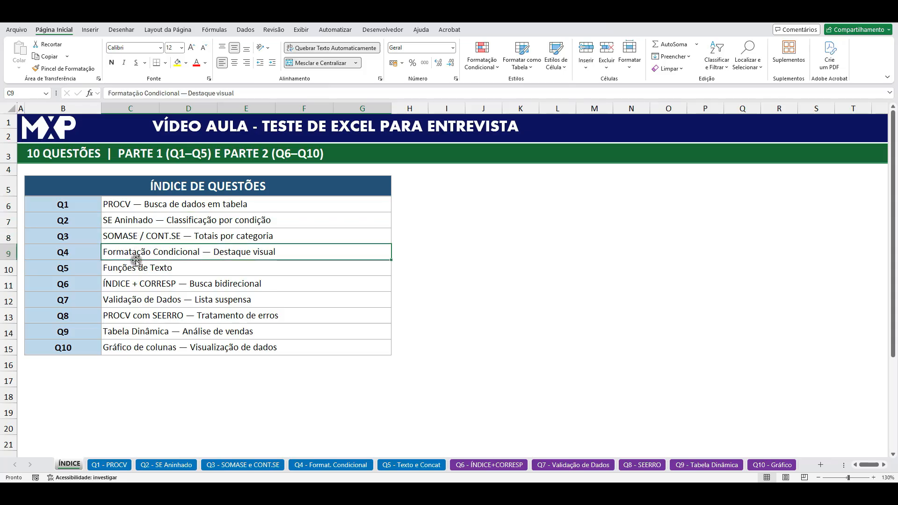
click(134, 269)
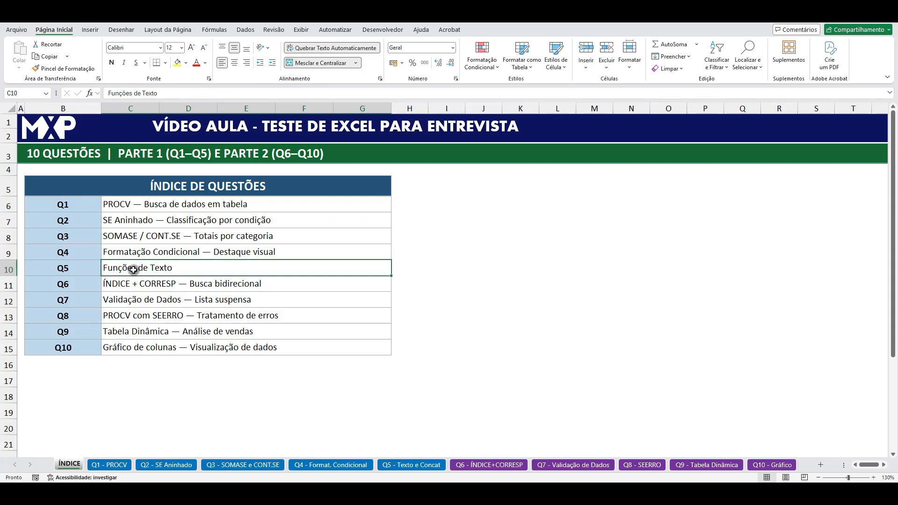
click(141, 284)
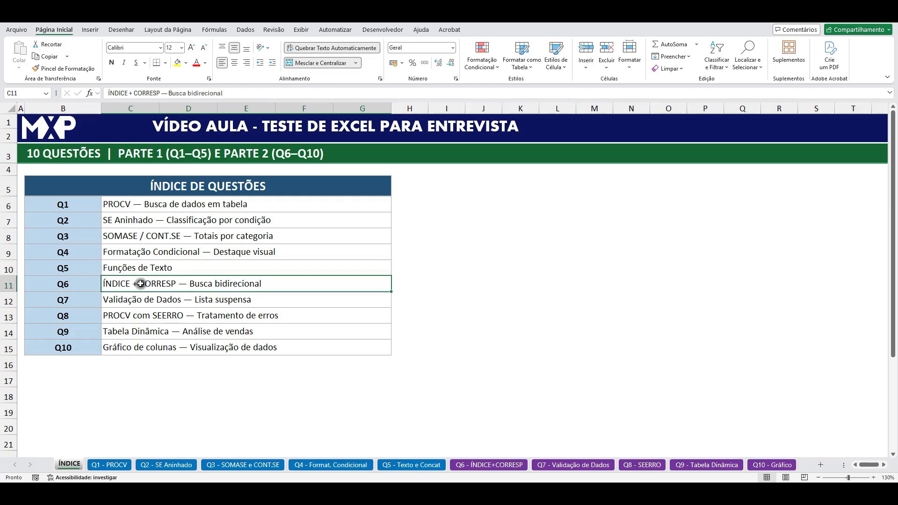
click(140, 298)
click(139, 316)
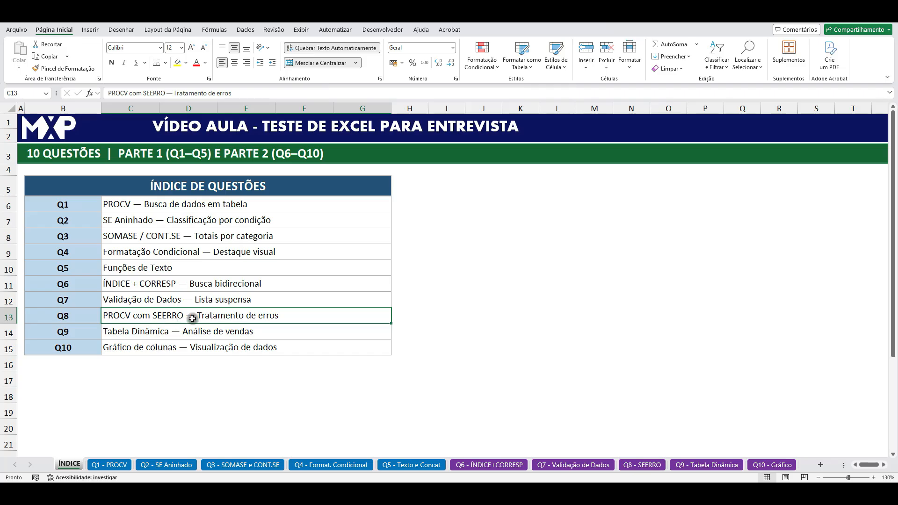
click(140, 327)
click(142, 347)
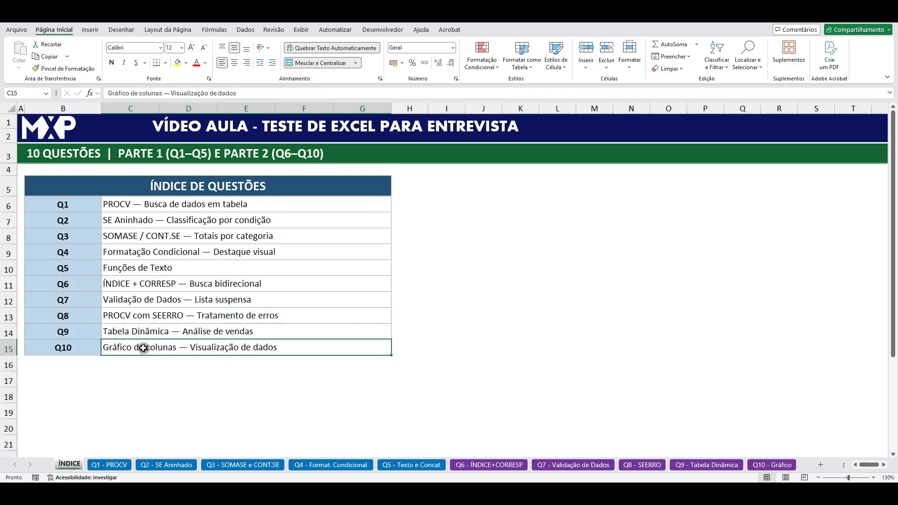
click(556, 301)
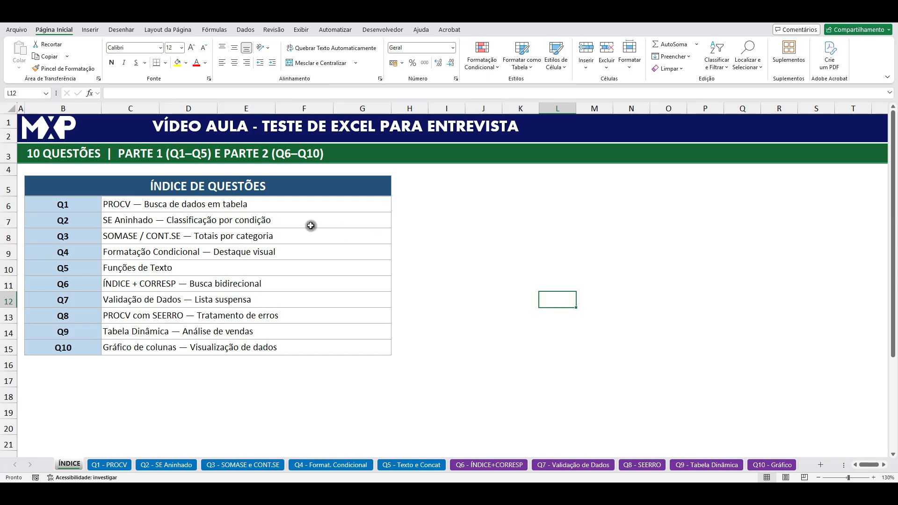
drag(237, 204, 232, 268)
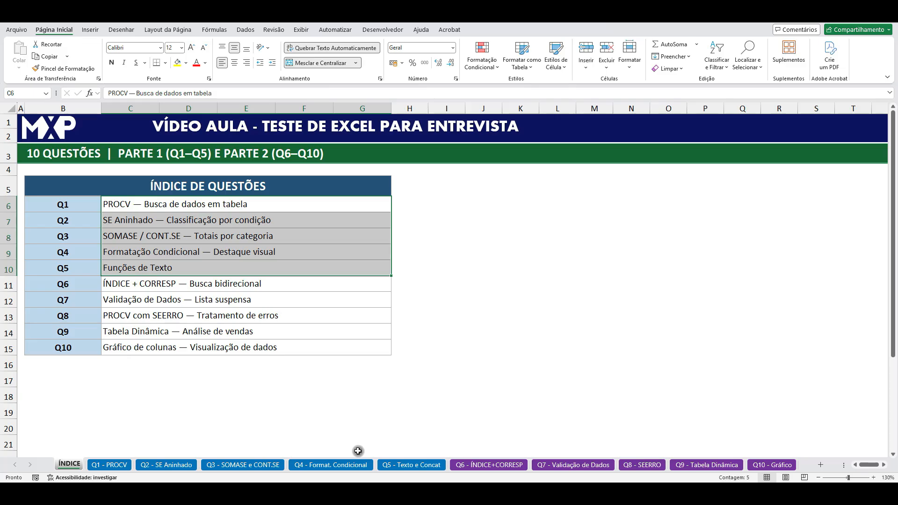
Step: View the Q1 - PROCV sheet and its found-salary cells, glance at the Q2 - SE Aninhado sheet, and return to Q1
click(117, 468)
click(545, 332)
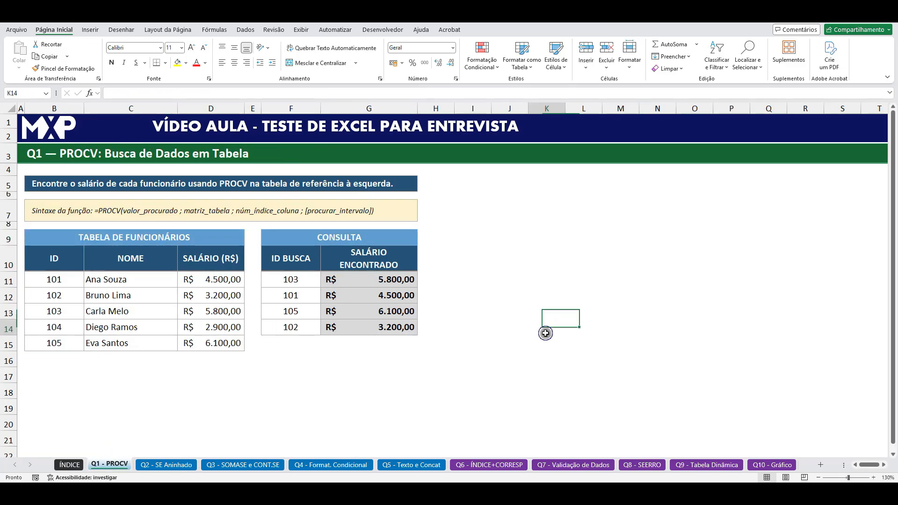
click(632, 281)
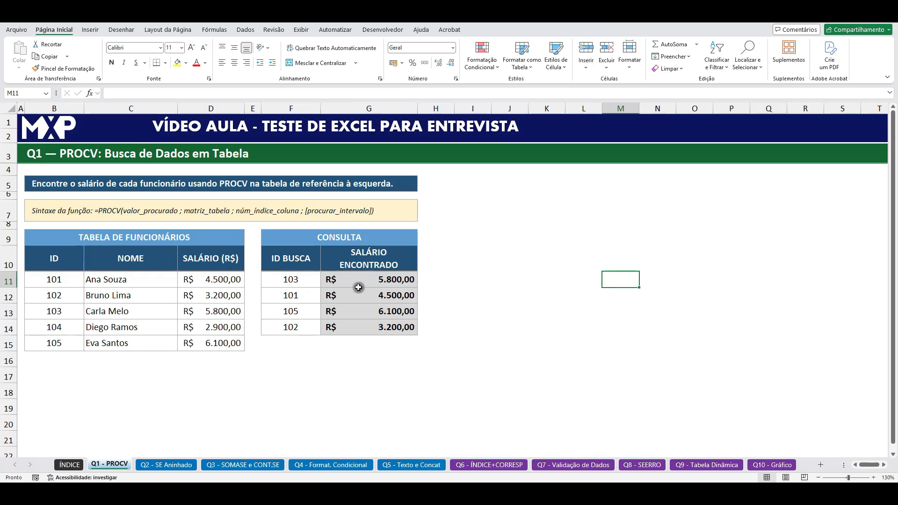
drag(361, 279, 362, 311)
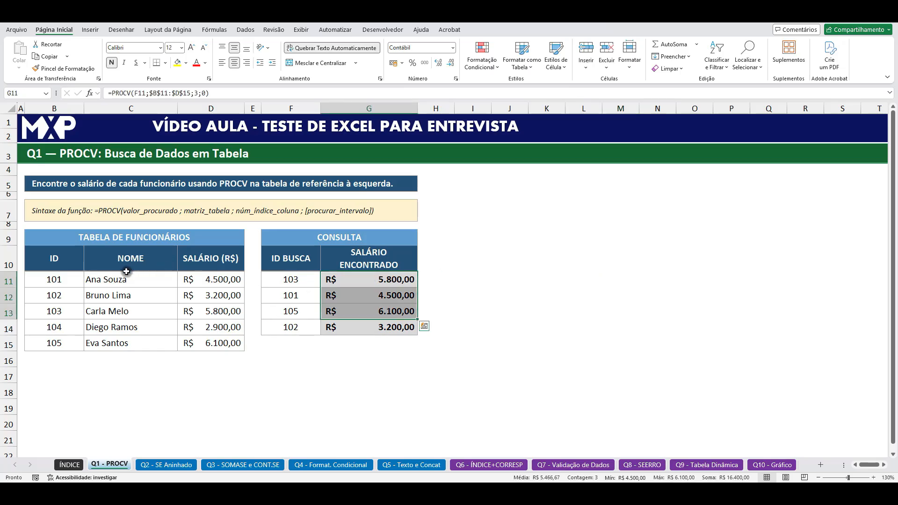
click(164, 465)
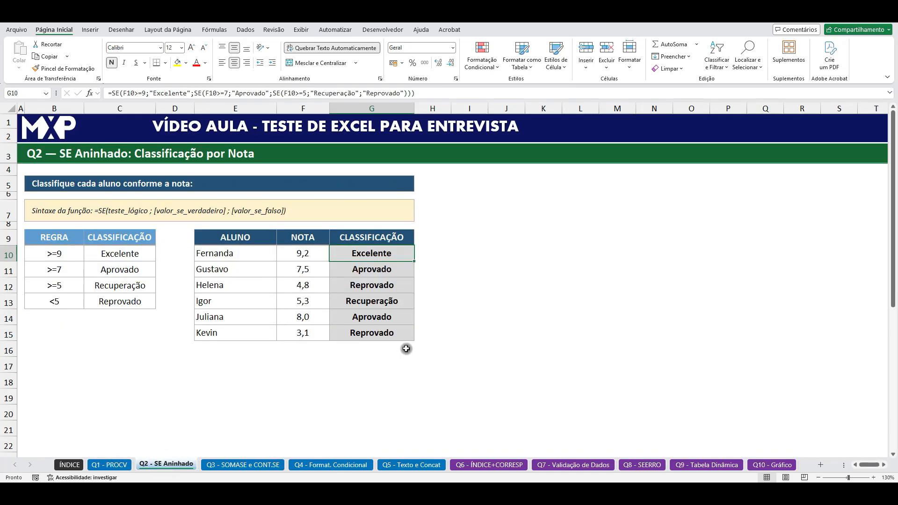
click(112, 464)
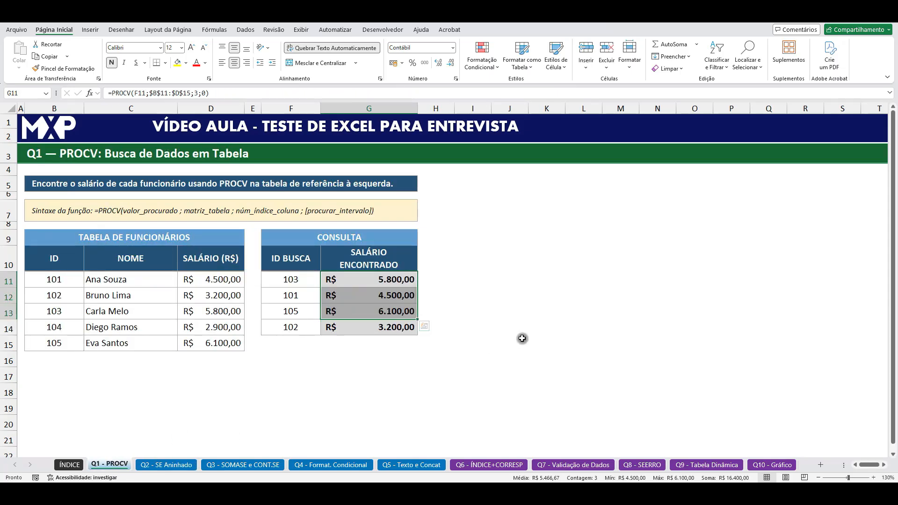
click(570, 310)
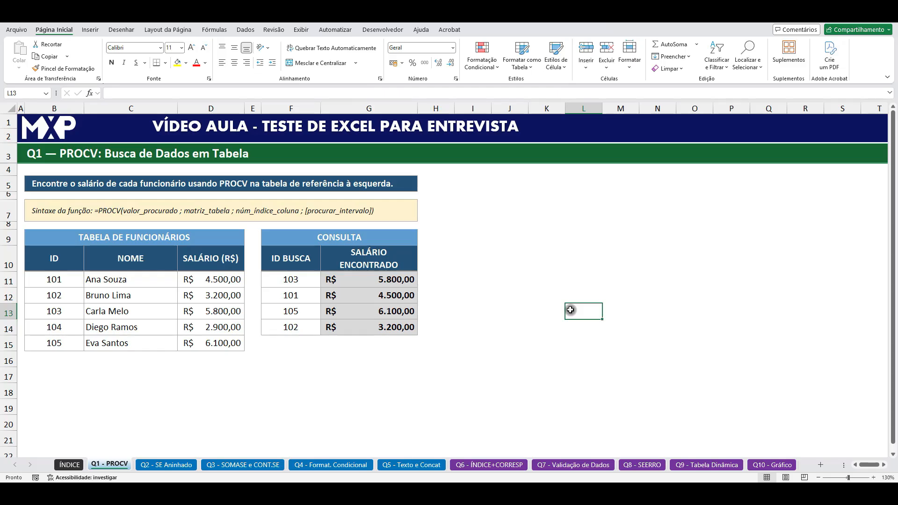
Step: Examine the employee table B11:D15 and the lookup IDs in the CONSULTA table
drag(55, 281, 206, 343)
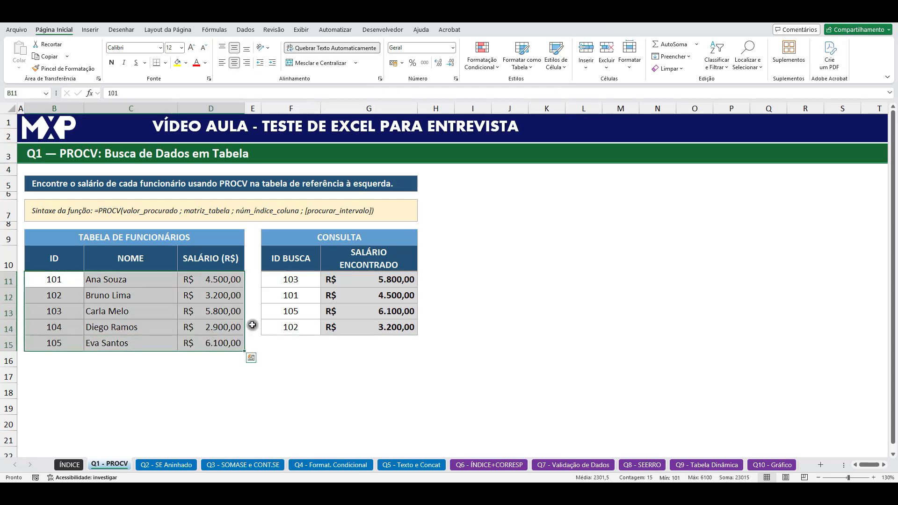
click(364, 280)
click(294, 279)
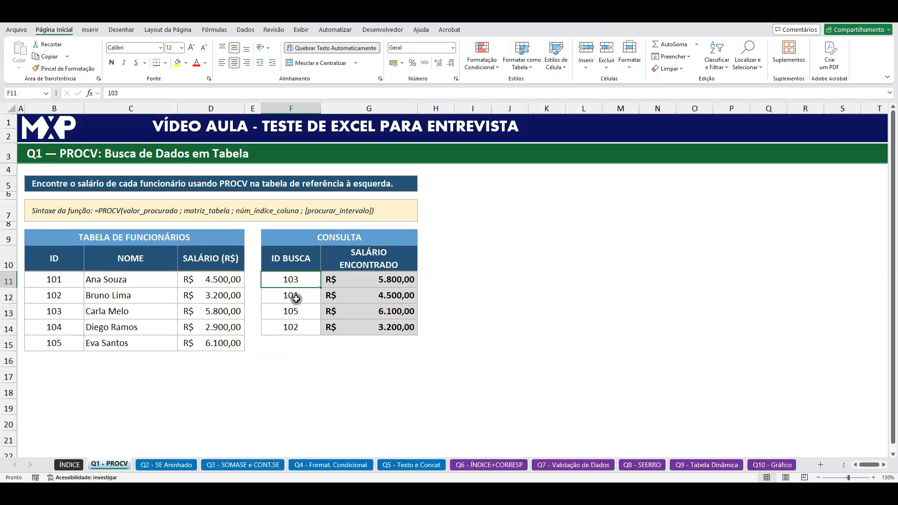
click(297, 296)
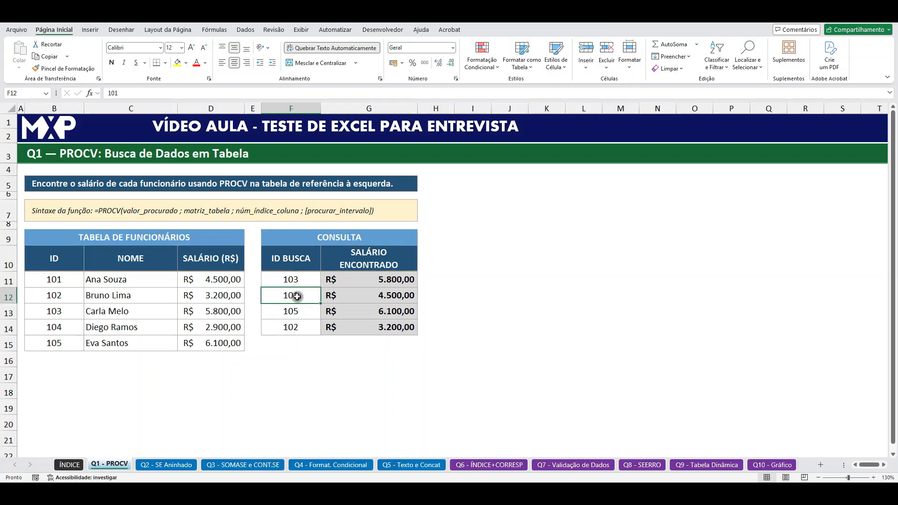
click(296, 280)
click(296, 295)
click(296, 311)
click(297, 327)
click(74, 329)
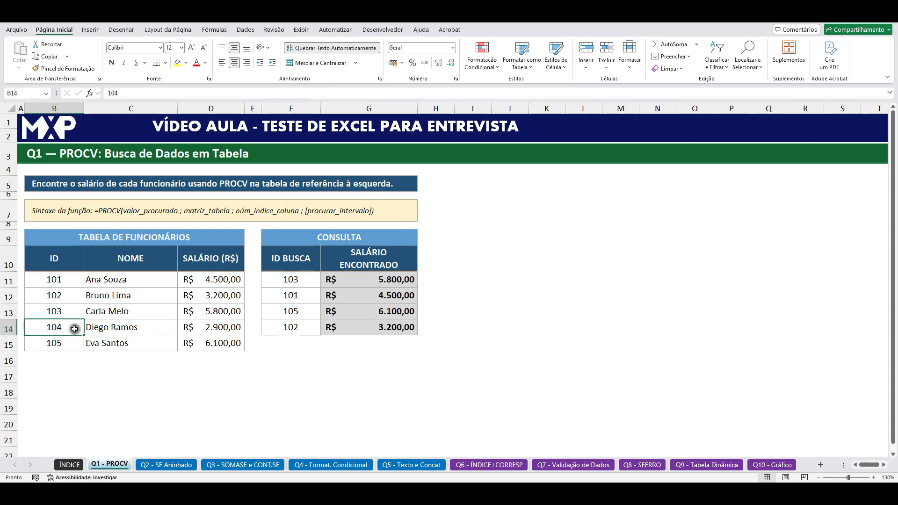
Step: Set the lookup ID in F12 to 104 and compare its found salary with the employee table
click(293, 294)
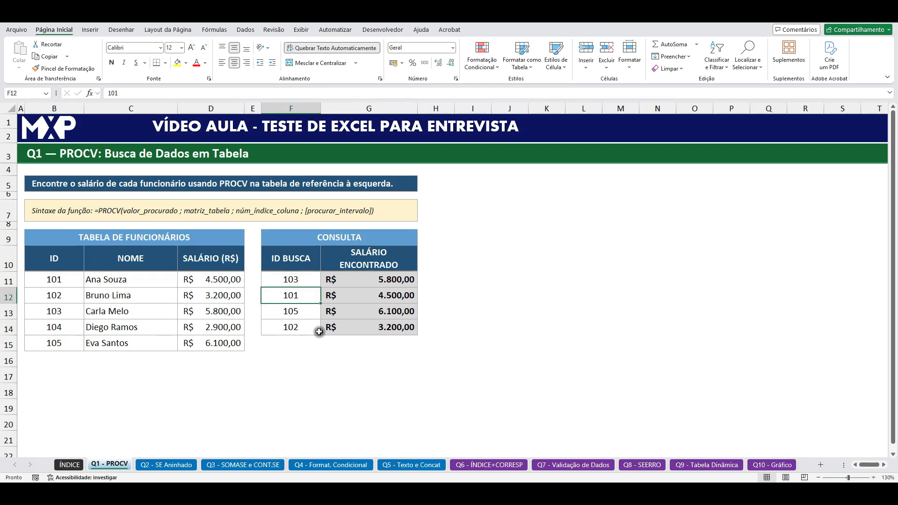
text(104)
key(Return)
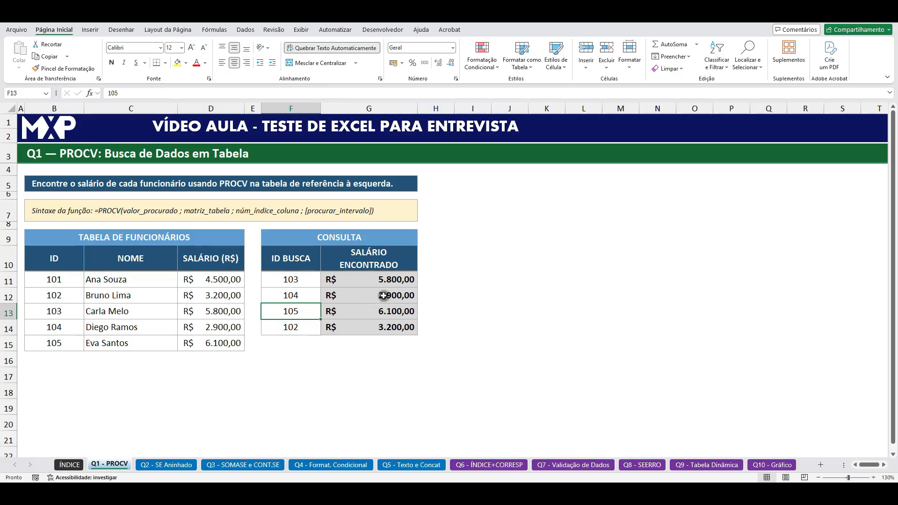
click(384, 295)
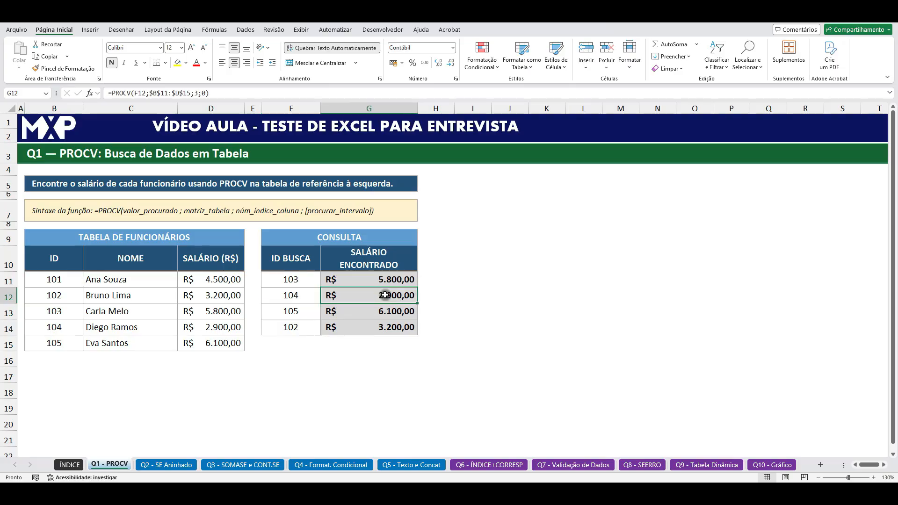
click(205, 330)
Step: Enter the lookup IDs 101, 102, 103 and 104 in cells F11 to F14 of the CONSULTA table
click(285, 295)
key(Up)
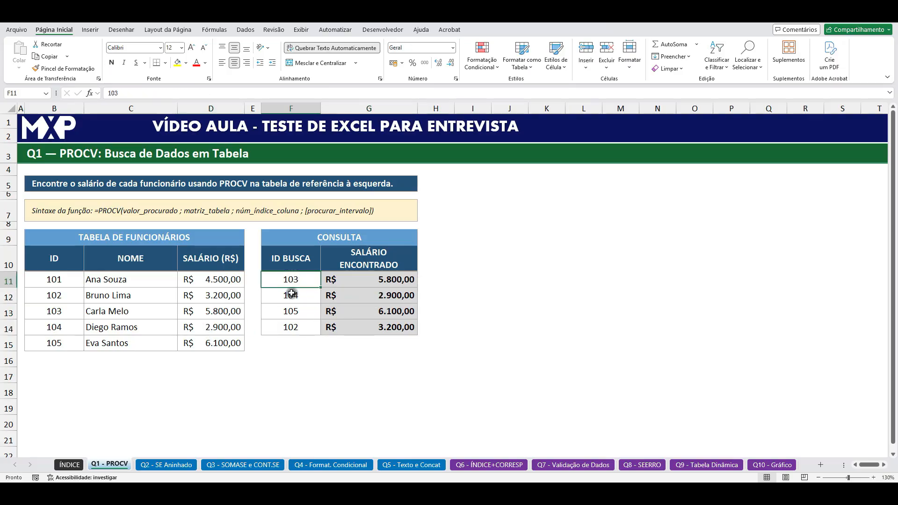
text(101)
key(Return)
text(102)
key(Return)
text(0)
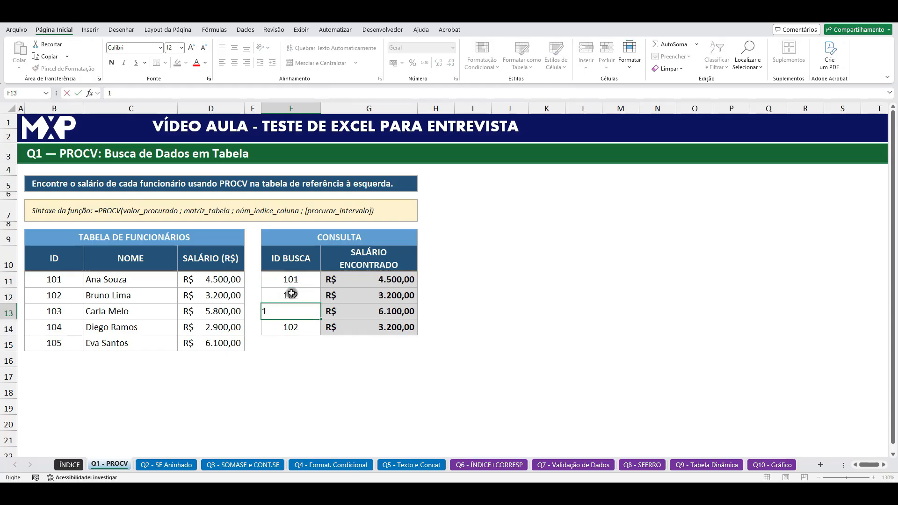
text(03)
key(Return)
text(104)
key(Return)
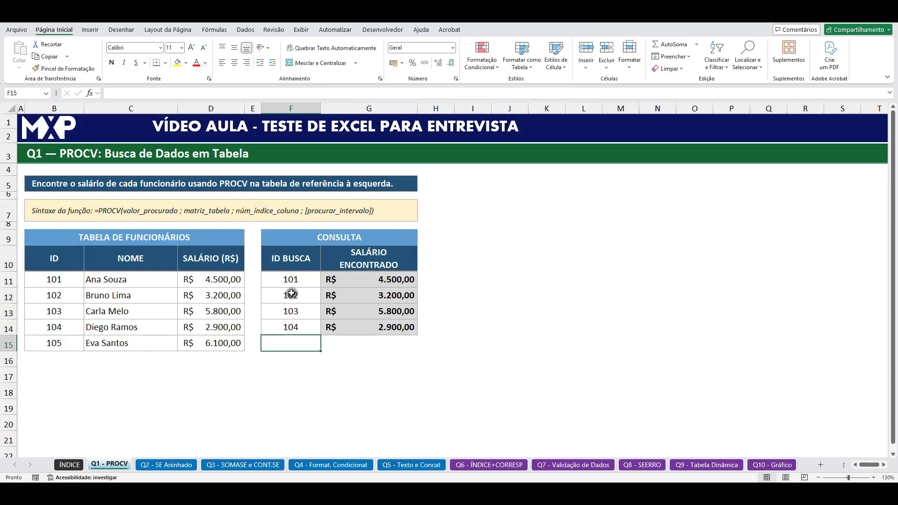
Step: Change the last lookup ID in F14 to 105 and check the salary formula beside it
click(276, 327)
text(105)
key(Return)
click(388, 326)
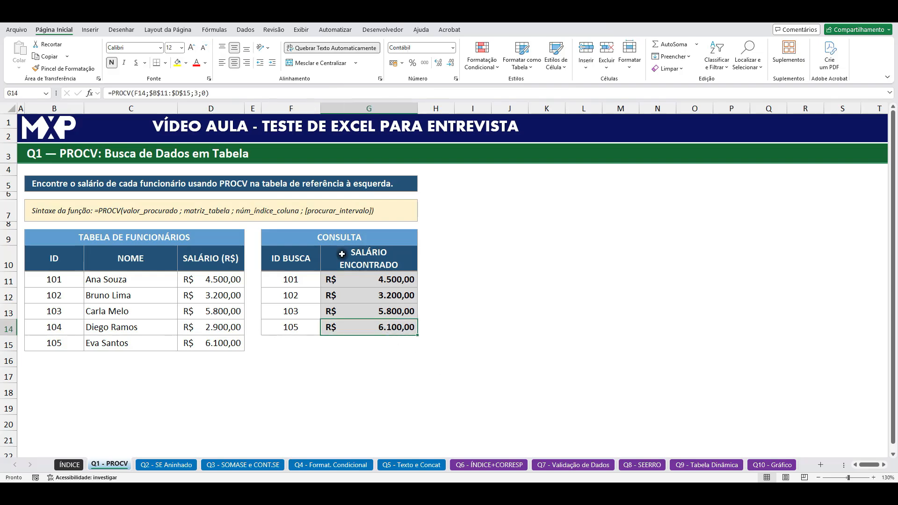
Step: Copy the CONSULTA table F9:G14 to cell I9, keeping the original column widths
drag(295, 237, 384, 327)
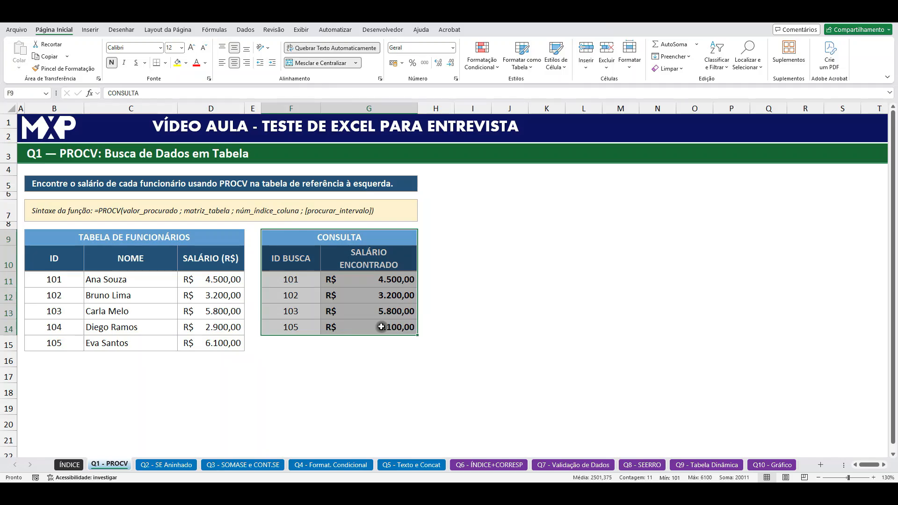
key(ctrl+c)
click(474, 239)
key(ctrl+v)
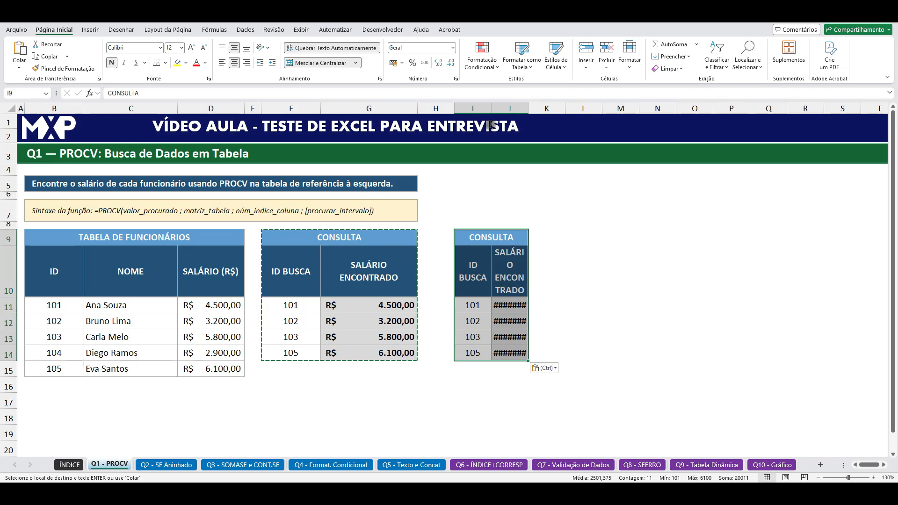
click(557, 369)
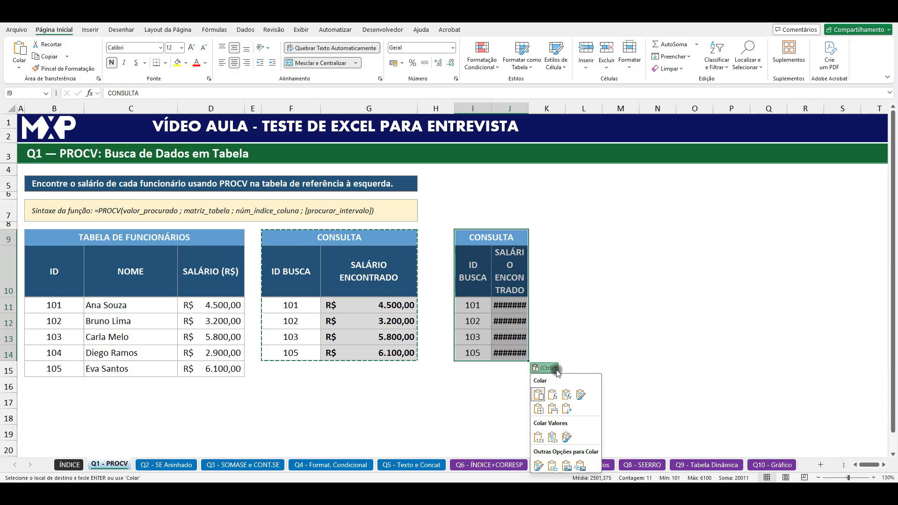
click(553, 410)
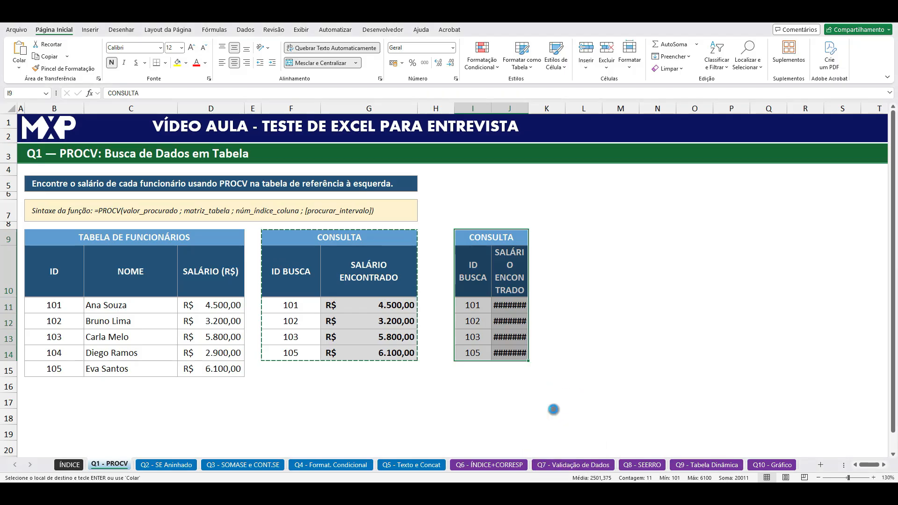
click(514, 394)
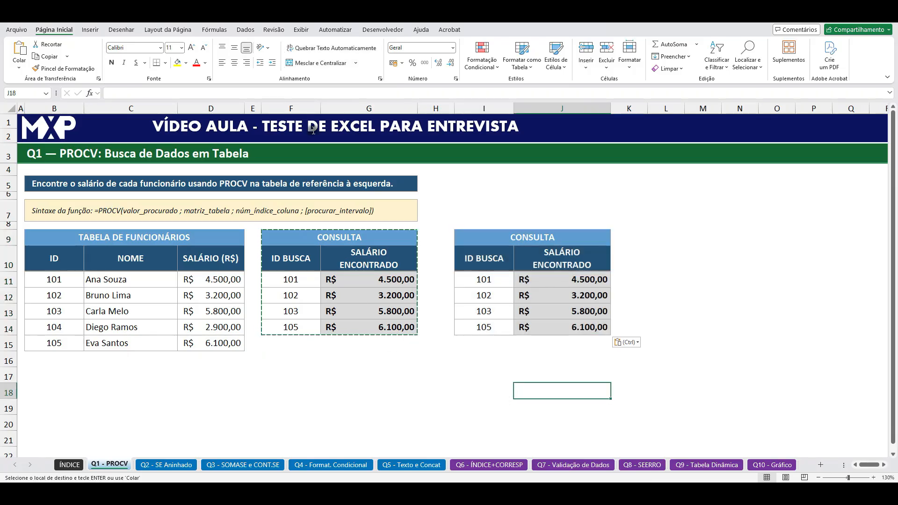
click(306, 108)
click(361, 108)
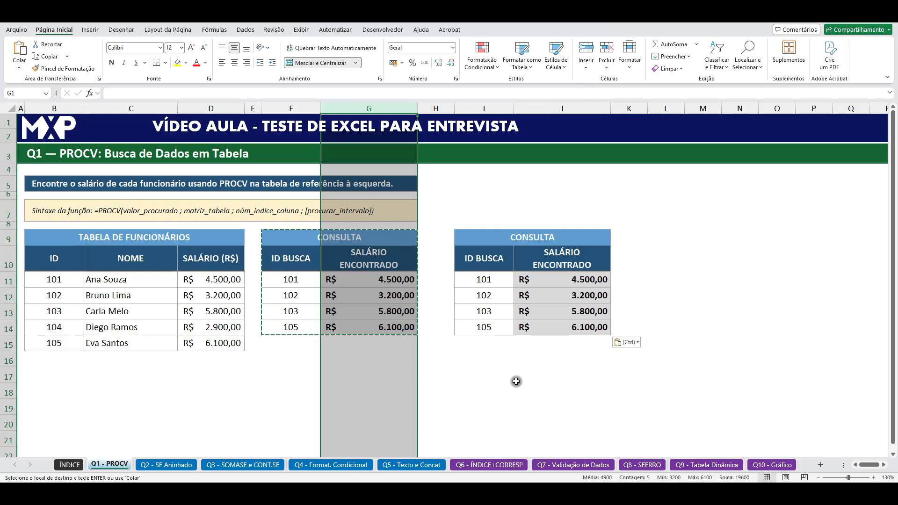
Step: Clear the found salaries in J11:J14 of the copied CONSULTA table, keeping the cell formatting
key(Escape)
click(571, 377)
drag(578, 281, 575, 326)
key(Delete)
click(697, 308)
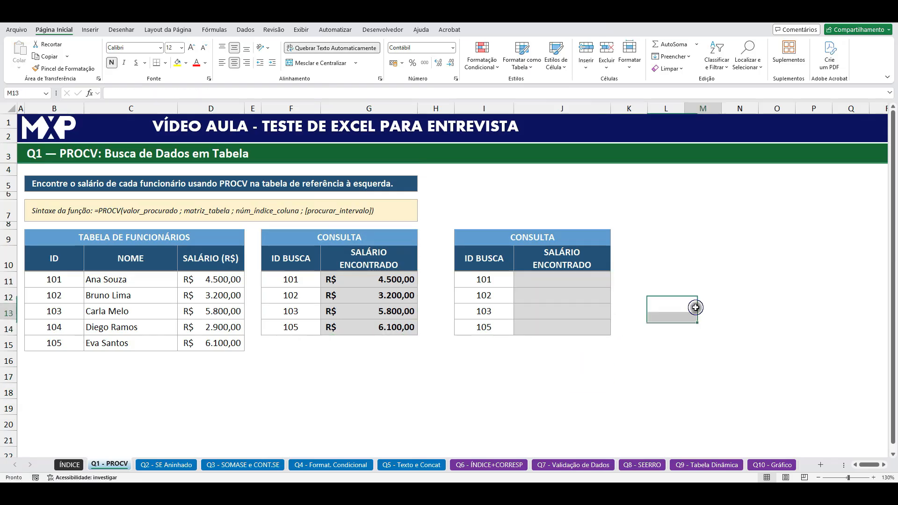
Step: Begin a PROCV formula in J11 with I11 as the lookup value and the absolute range $B$10:$D$15 as the table
click(545, 281)
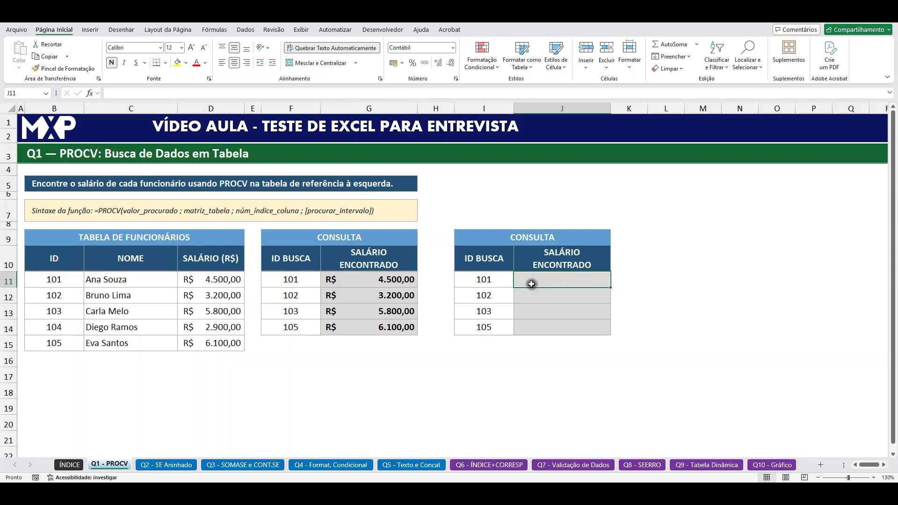
click(482, 283)
click(62, 280)
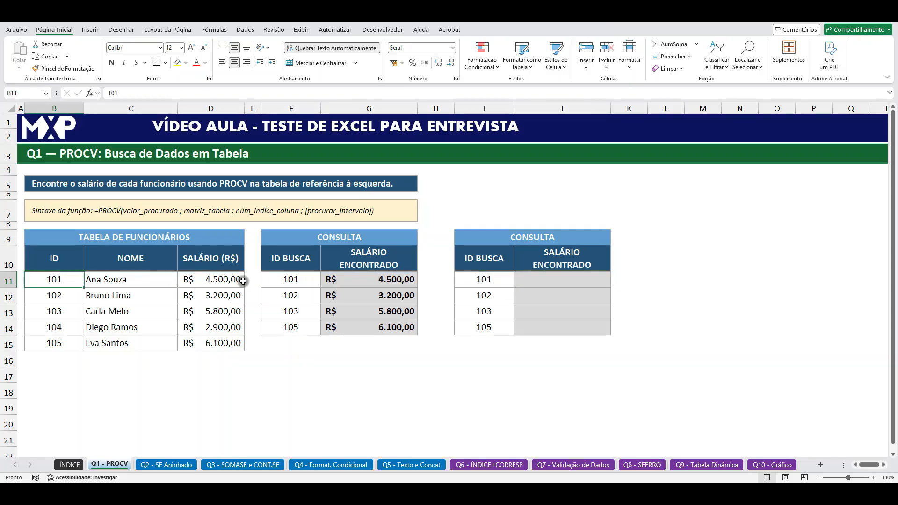
click(563, 278)
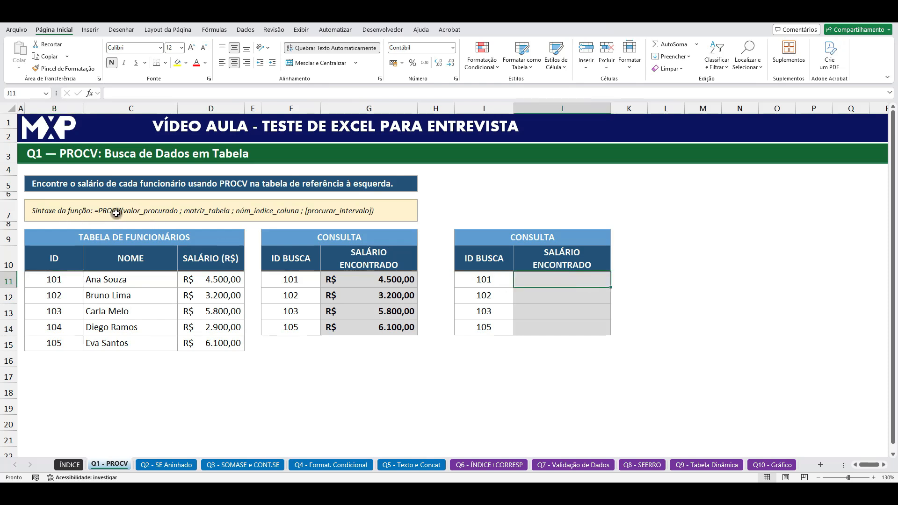
text(=PROCV)
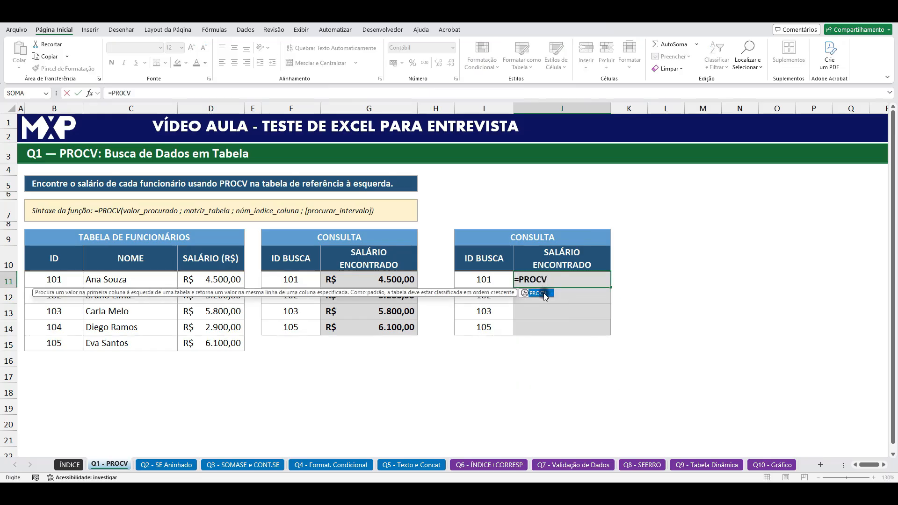
double_click(545, 297)
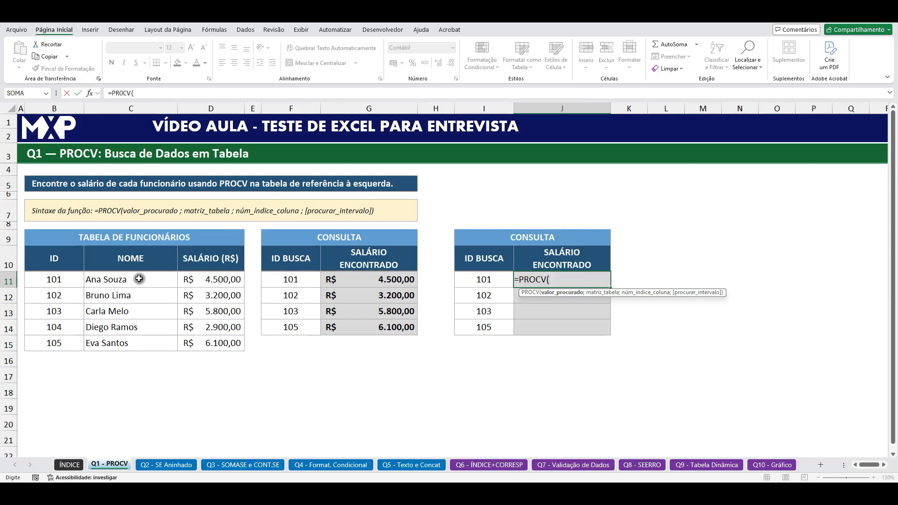
click(484, 280)
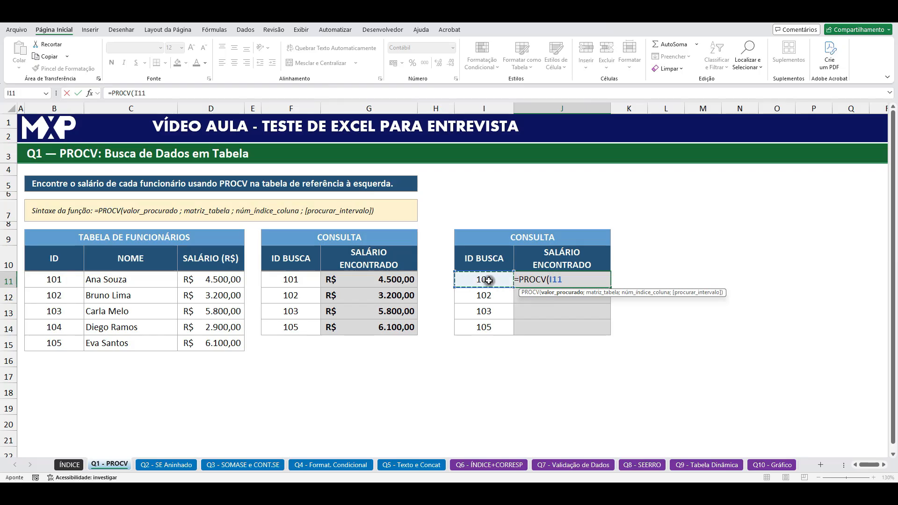
text(;)
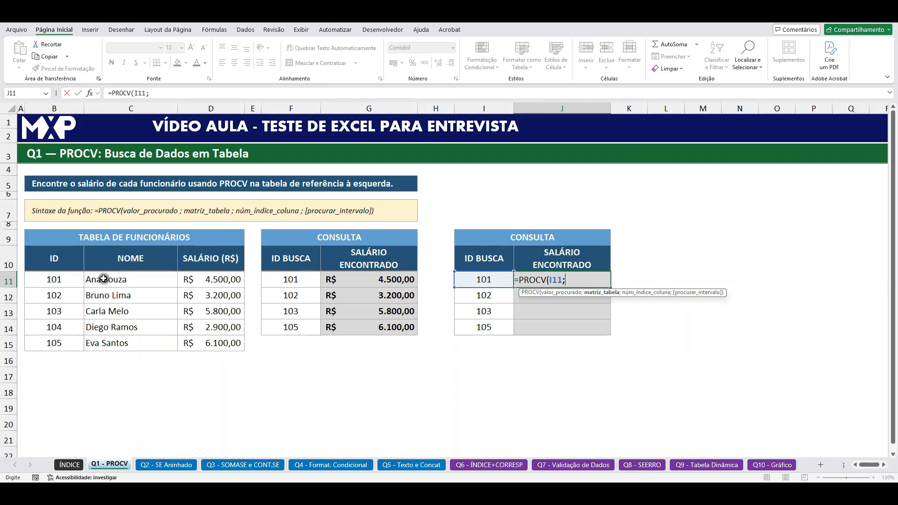
drag(53, 260, 215, 339)
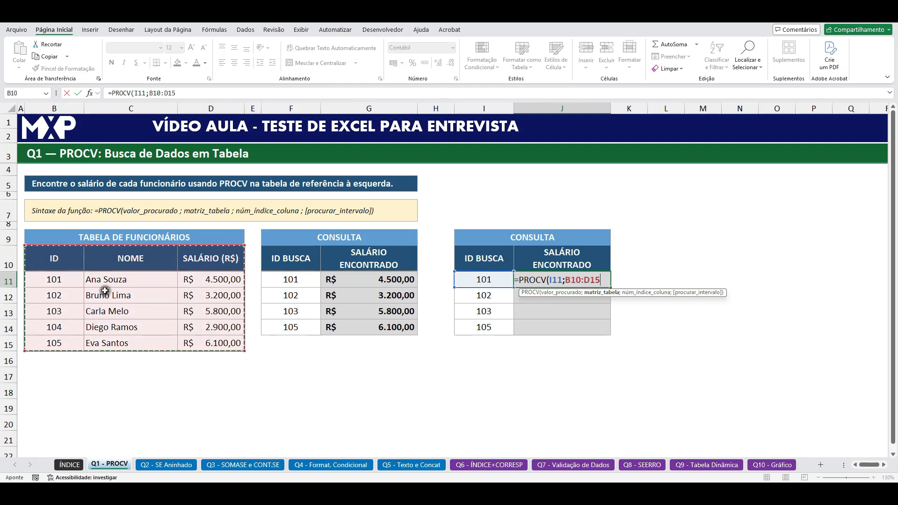
drag(71, 255, 205, 321)
key(F4)
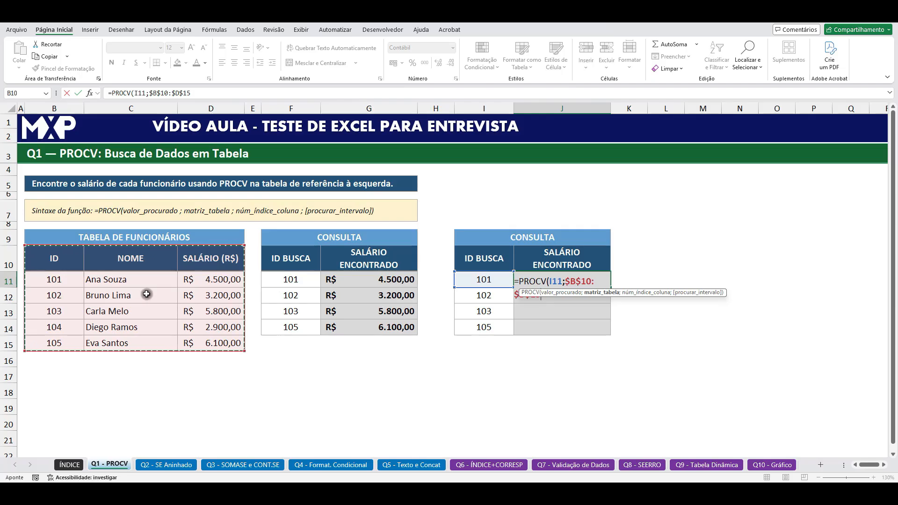
text(;)
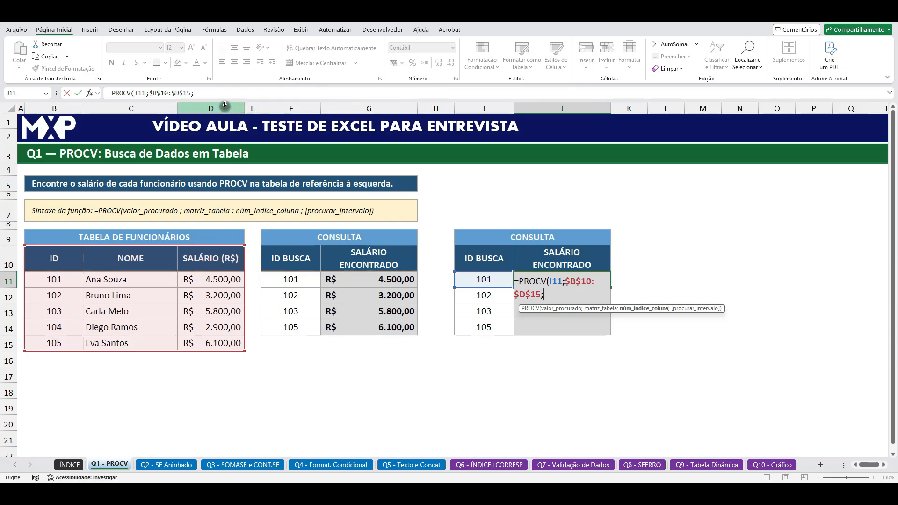
Step: Complete the PROCV formula in J11 with column index 3 and FALSO for an exact match
click(206, 94)
text(3)
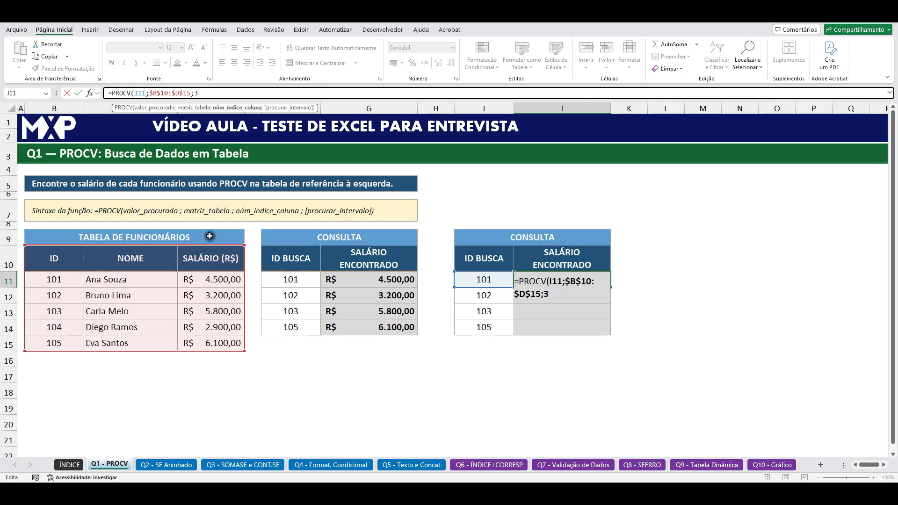
text(;)
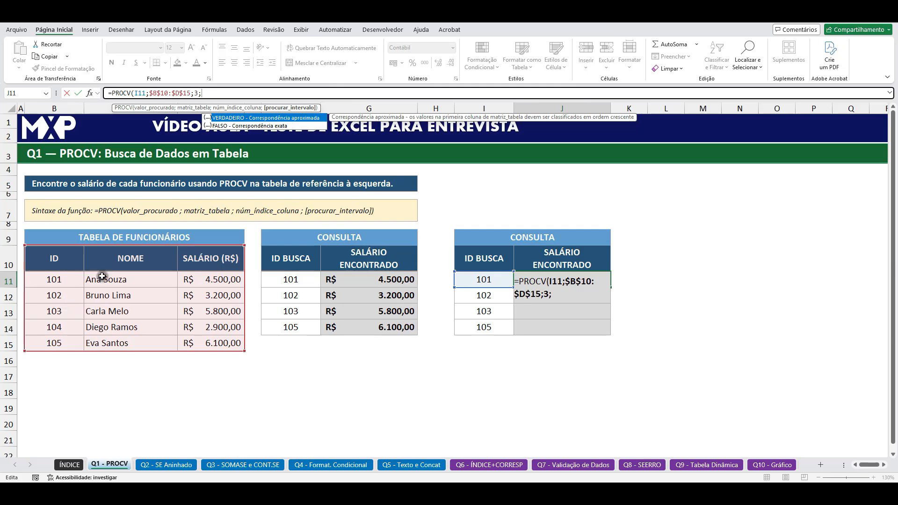
double_click(222, 125)
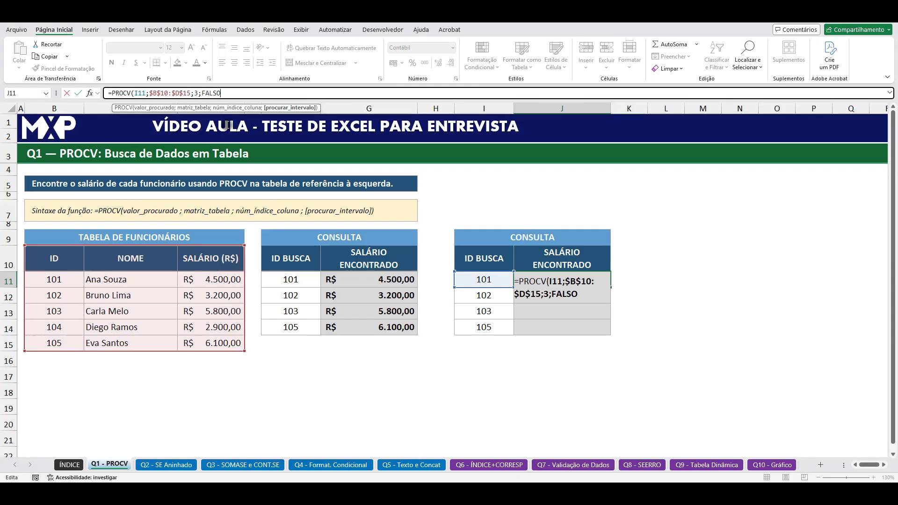
key(Return)
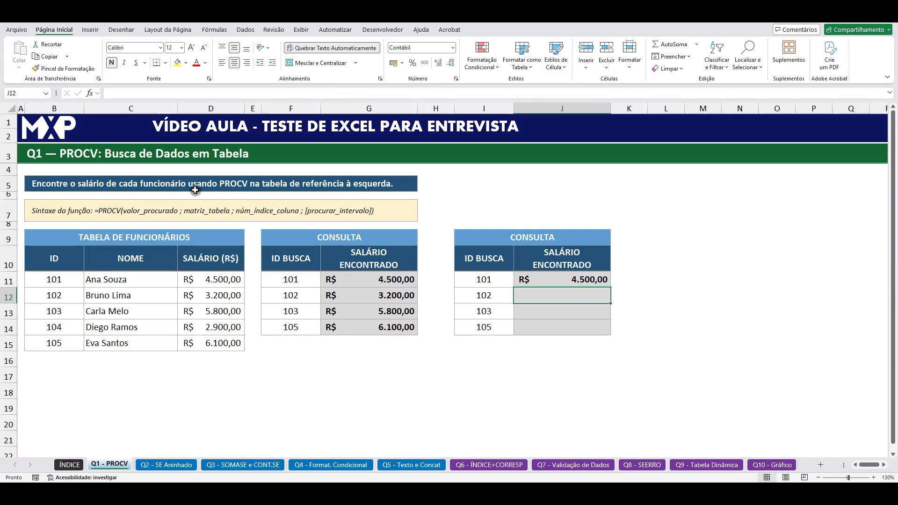
Step: Enter the formula =PROCV(I12;$B$10:$D$15;2;FALSO) in J12 to return the employee name for the lookup ID
text(=PR)
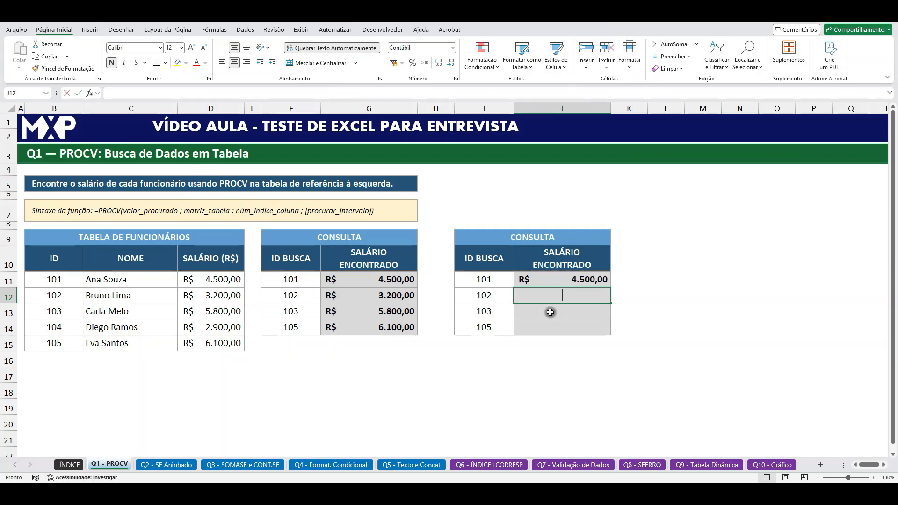
text(OCV)
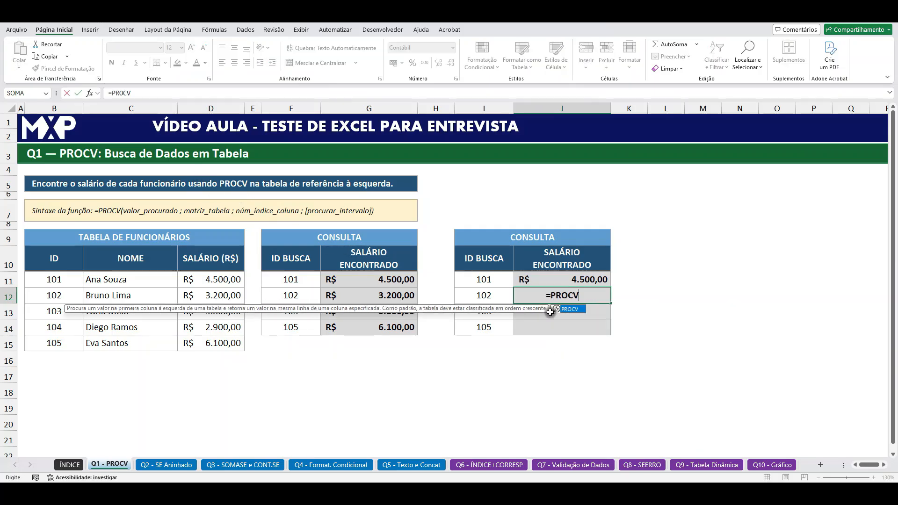
double_click(574, 310)
click(489, 293)
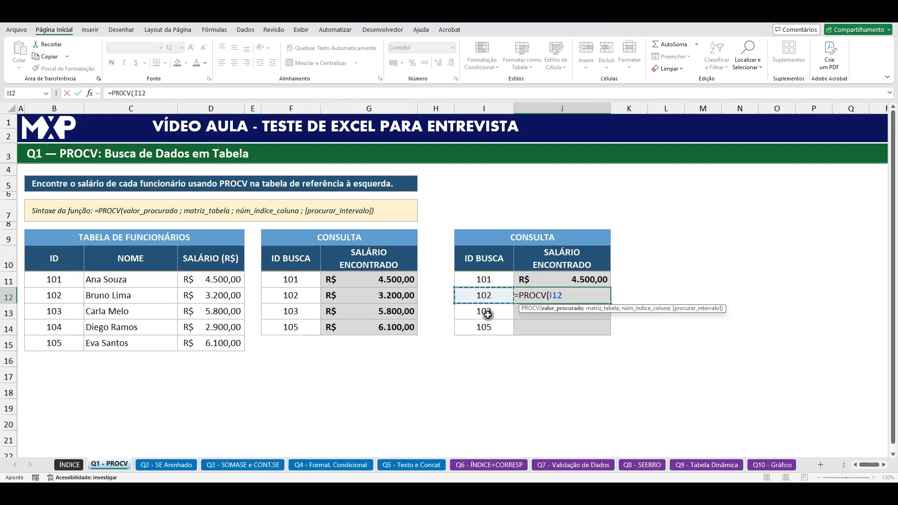
text(;)
click(63, 260)
drag(63, 260, 217, 341)
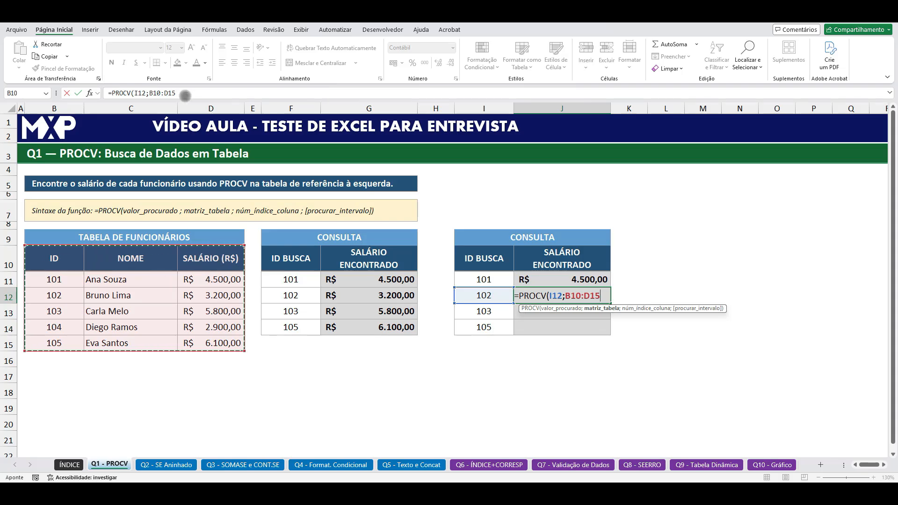
key(F4)
text(;)
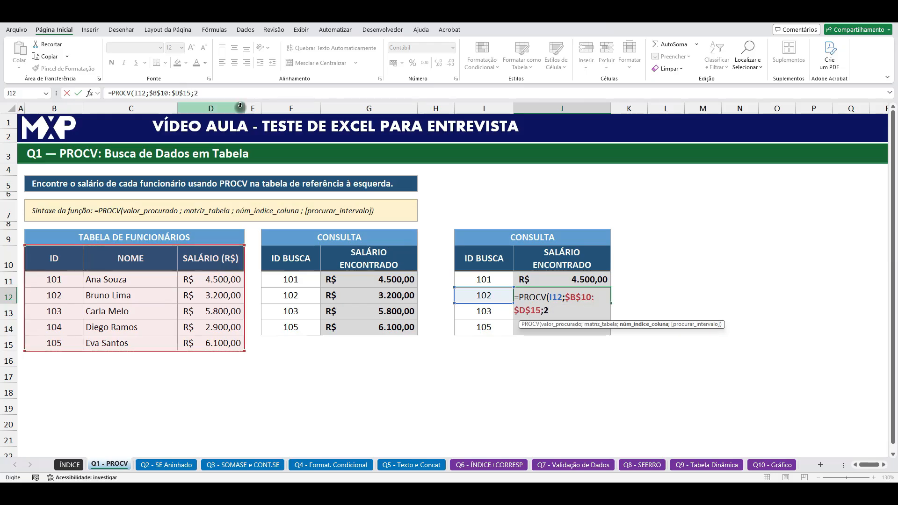
text(2;FALSO))
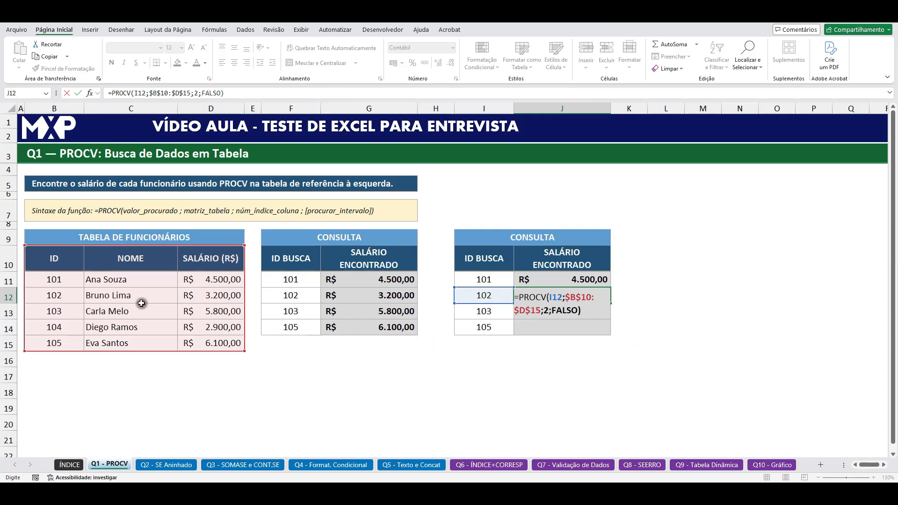
key(ctrl+Return)
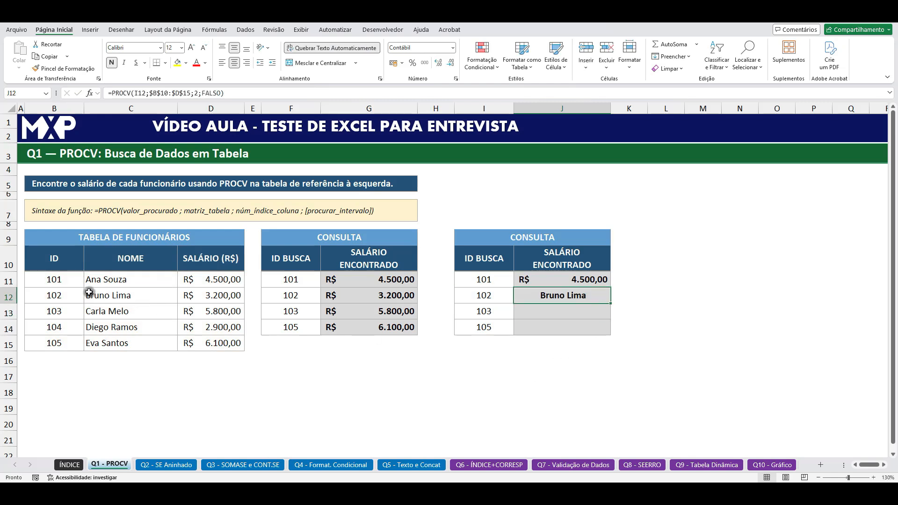
Step: Test the J12 lookup by setting the ID in I12 to 105, and restore the ID to 102
click(478, 291)
text(105)
key(Return)
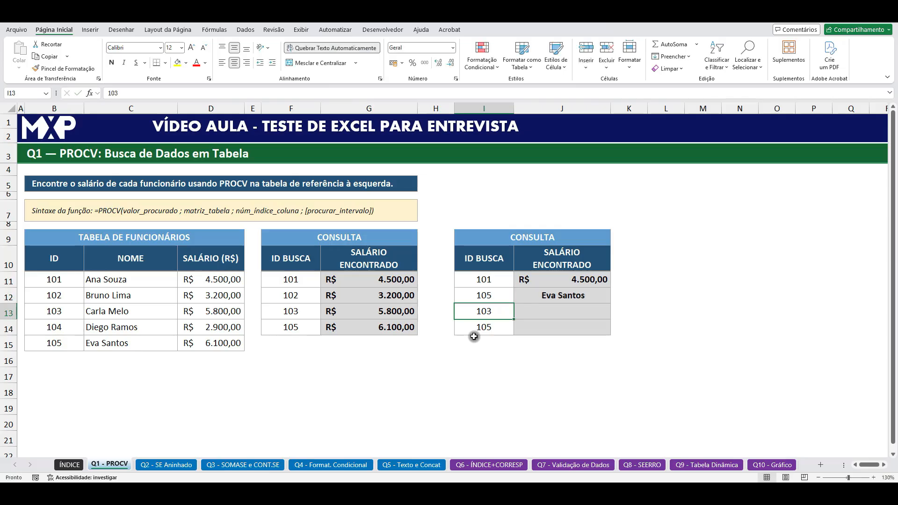
click(570, 299)
click(484, 297)
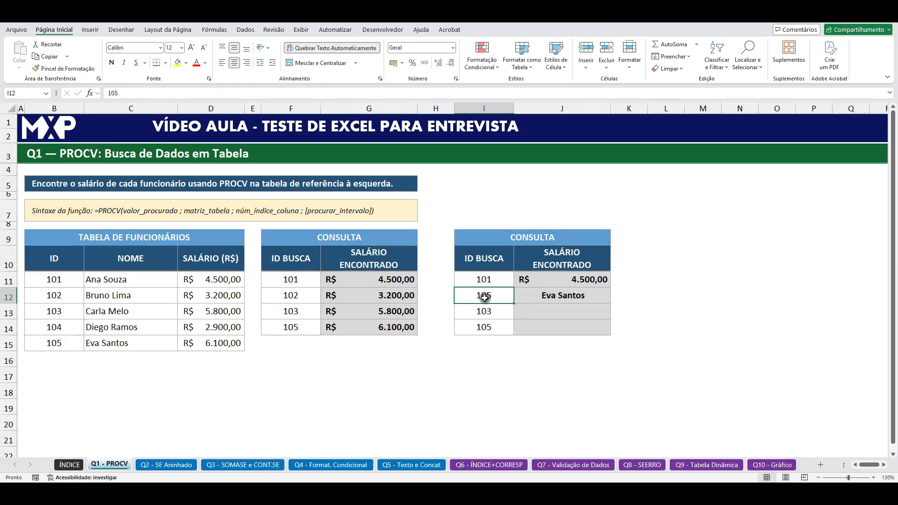
text(102)
key(Return)
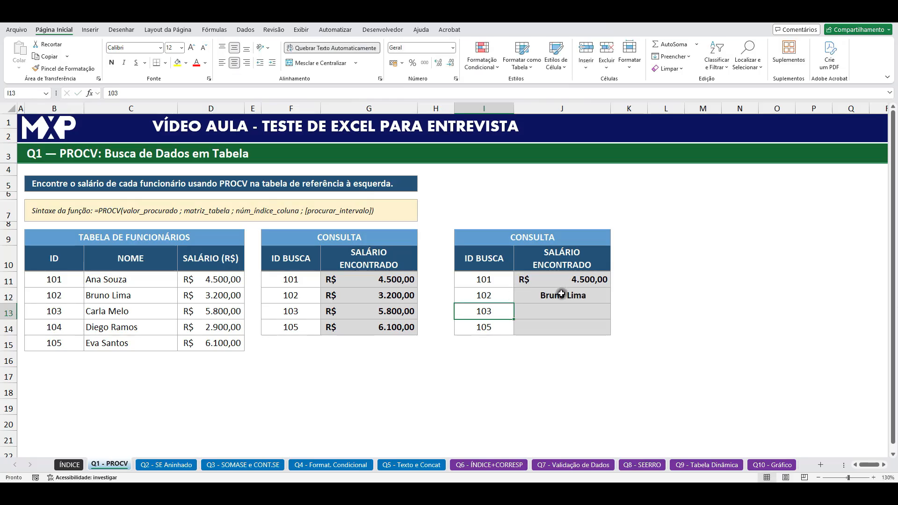
Step: Change the column index in the J12 PROCV formula to 3 so it returns the salary
click(559, 294)
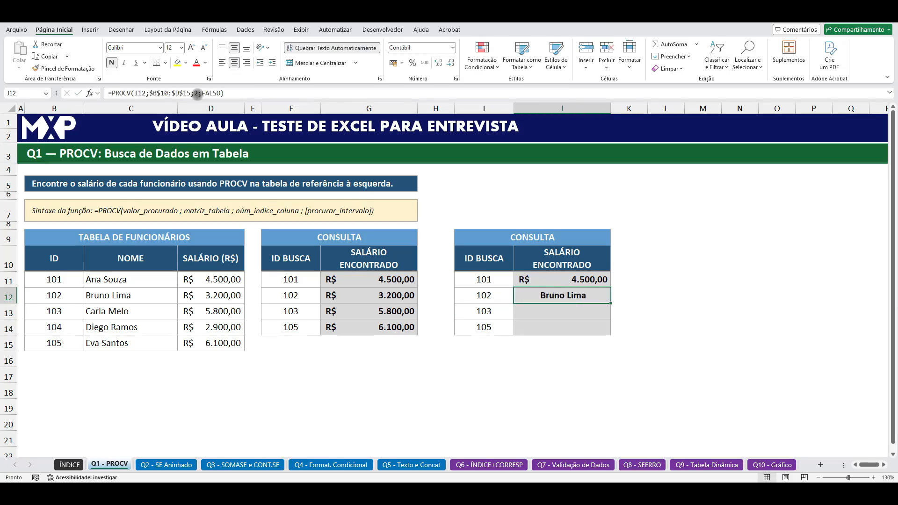
double_click(196, 93)
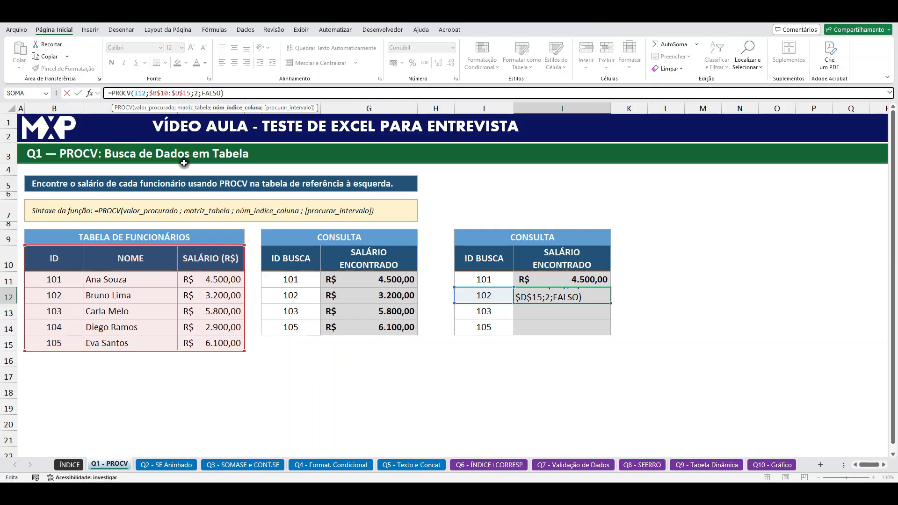
key(BackSpace)
text(3)
key(Return)
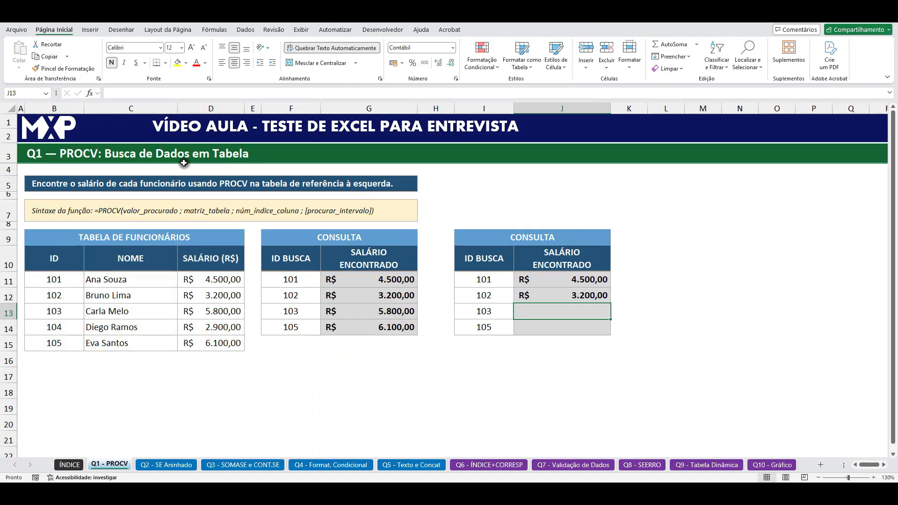
Step: Fill the J12 salary formula down to J14 and check the references in the J12 formula
click(598, 295)
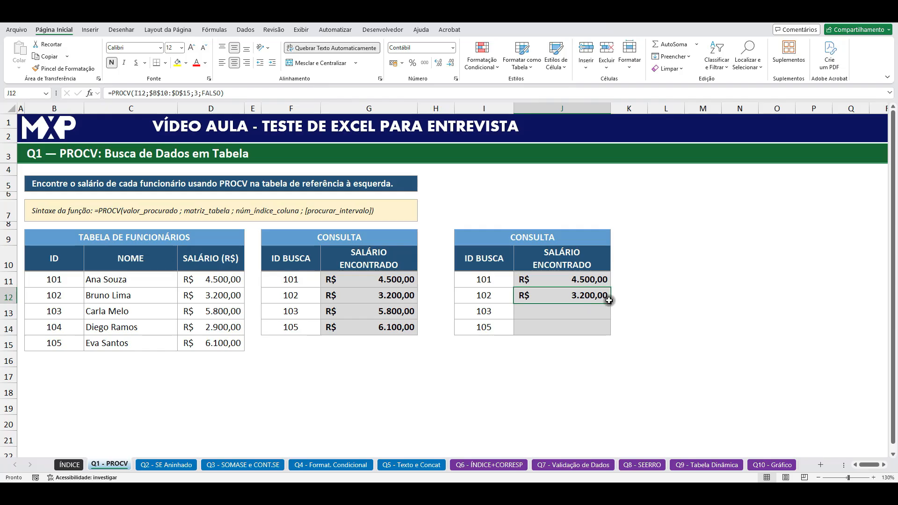
drag(611, 304, 611, 333)
click(576, 295)
double_click(575, 295)
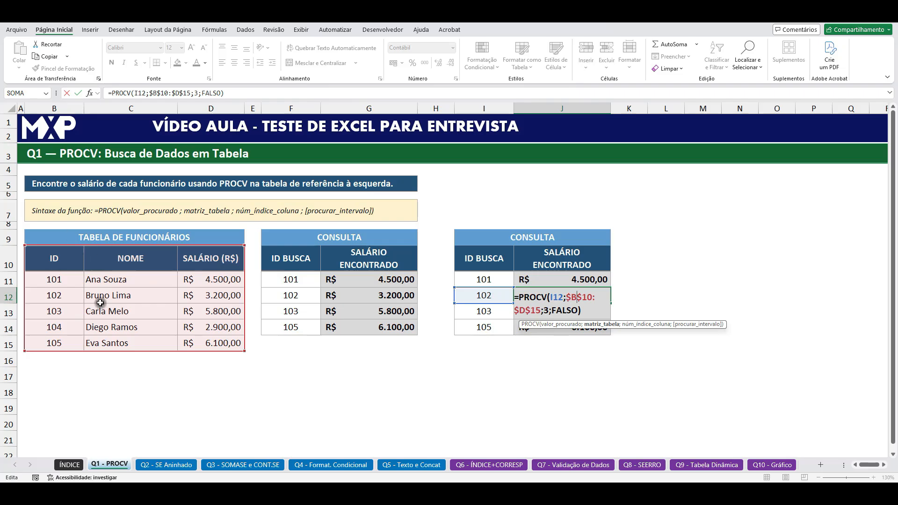
click(540, 360)
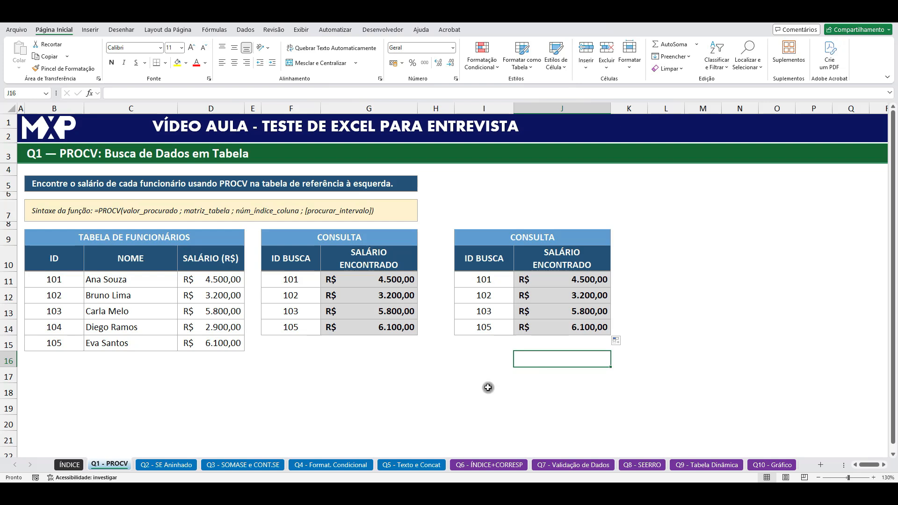
Step: On the Q2 - SE Aninhado sheet, copy the student table E9:G15 to I9, keeping the original column widths
click(163, 464)
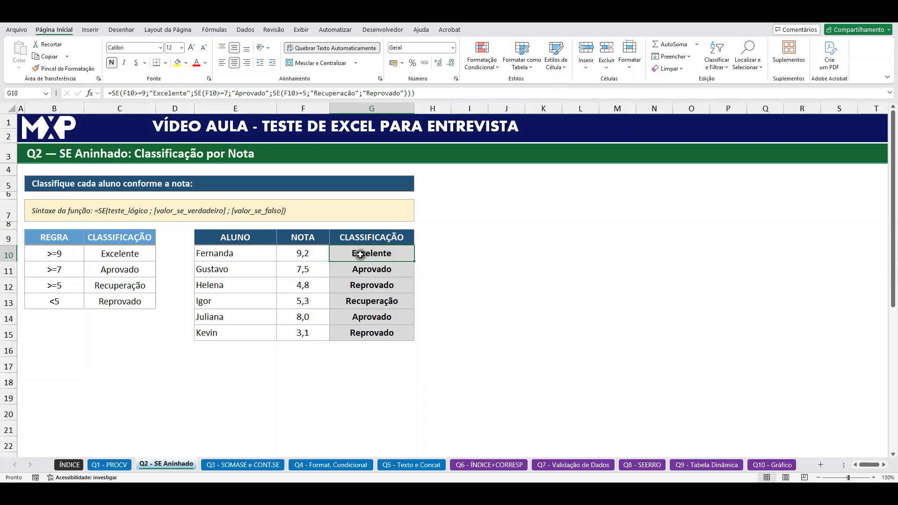
click(604, 312)
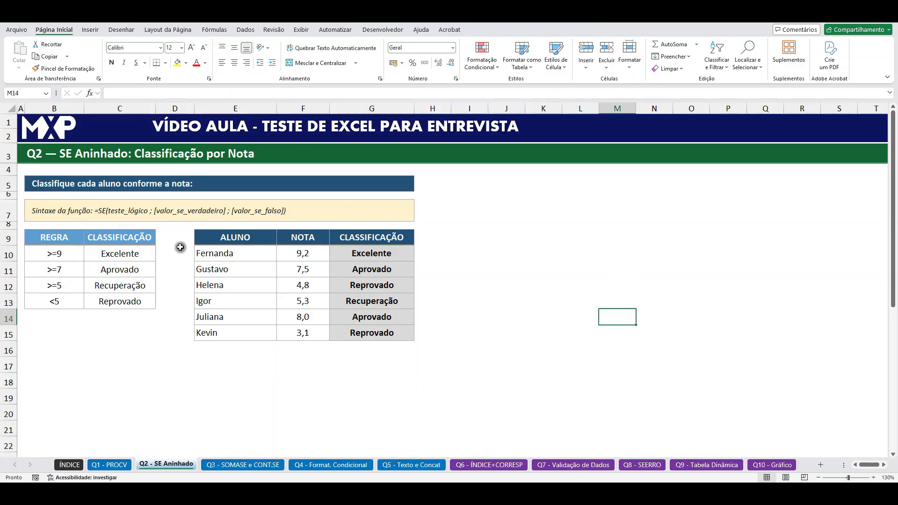
drag(222, 241, 367, 333)
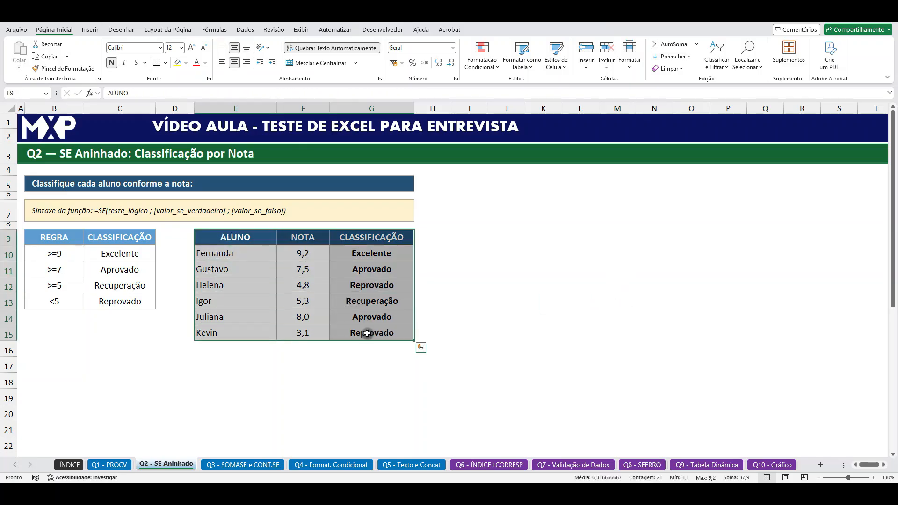
key(ctrl+c)
click(472, 236)
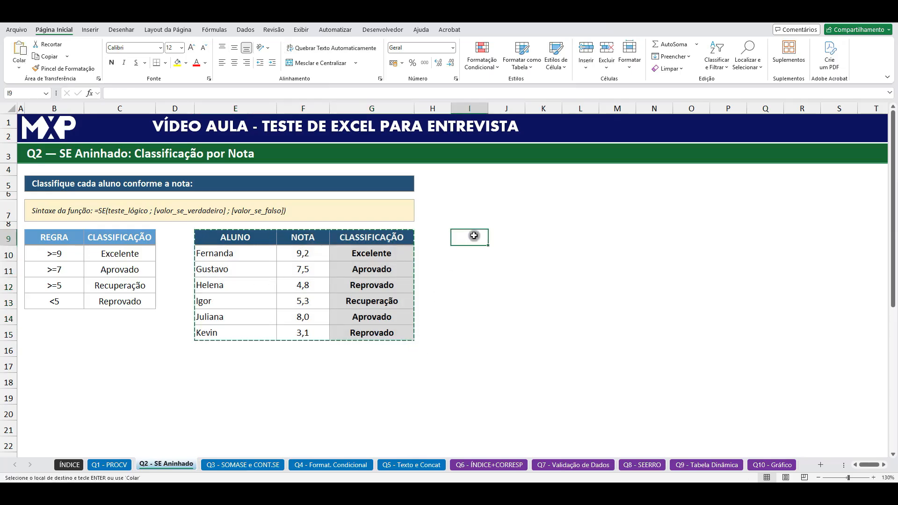
key(ctrl+v)
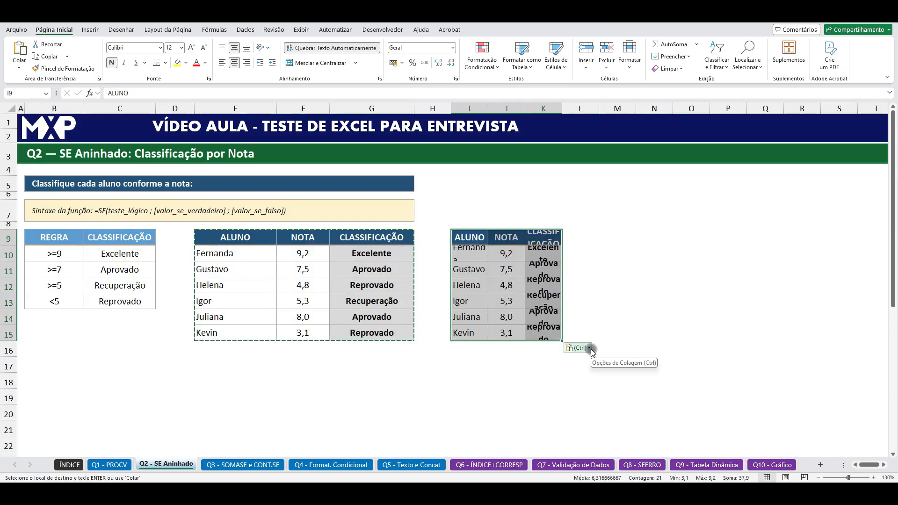
click(590, 348)
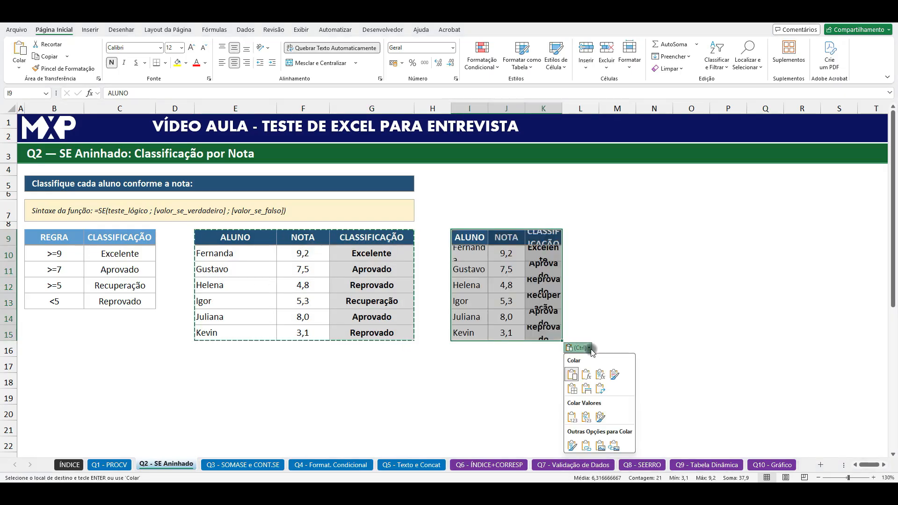
click(587, 390)
click(511, 378)
Step: Clear the classification results in K10:K15 of the copied table
drag(604, 253, 625, 331)
key(Delete)
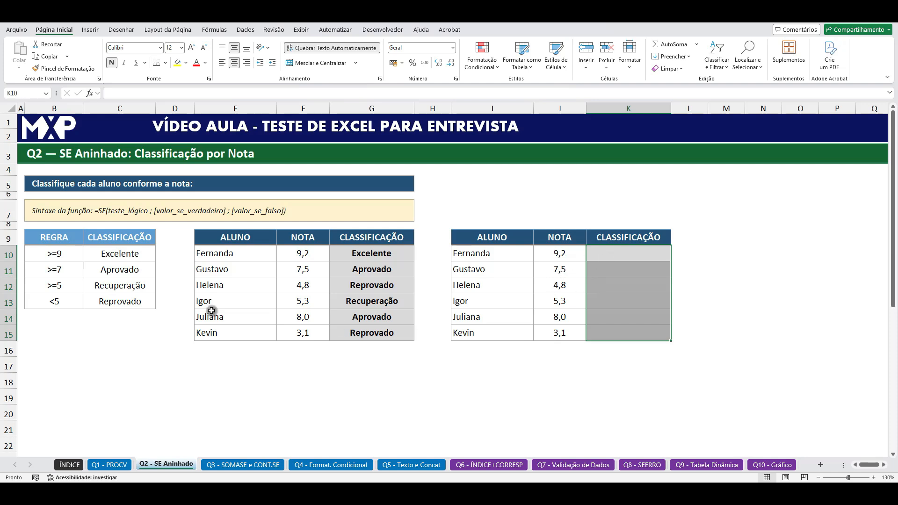
click(115, 271)
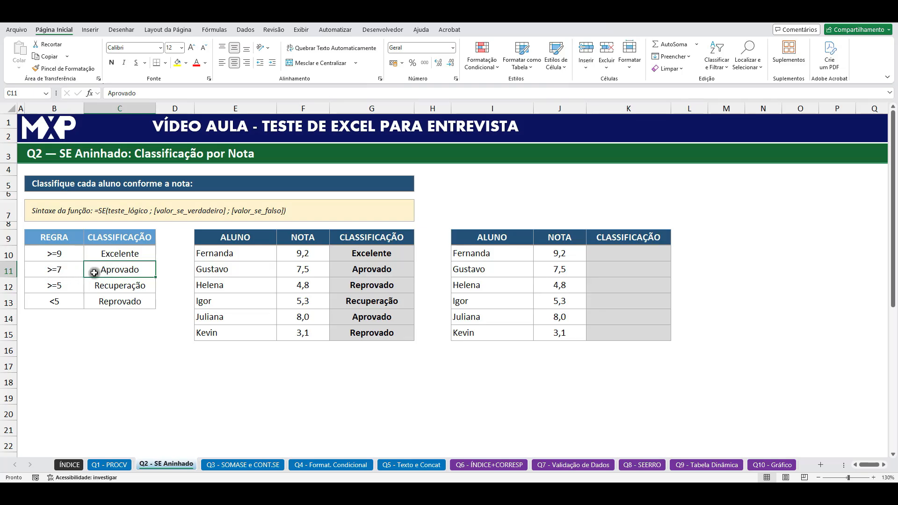
Step: Enter the formula =SE(J10>=7;"APROVADO";"REPROVADO") in K10 to classify the first student's grade
click(614, 254)
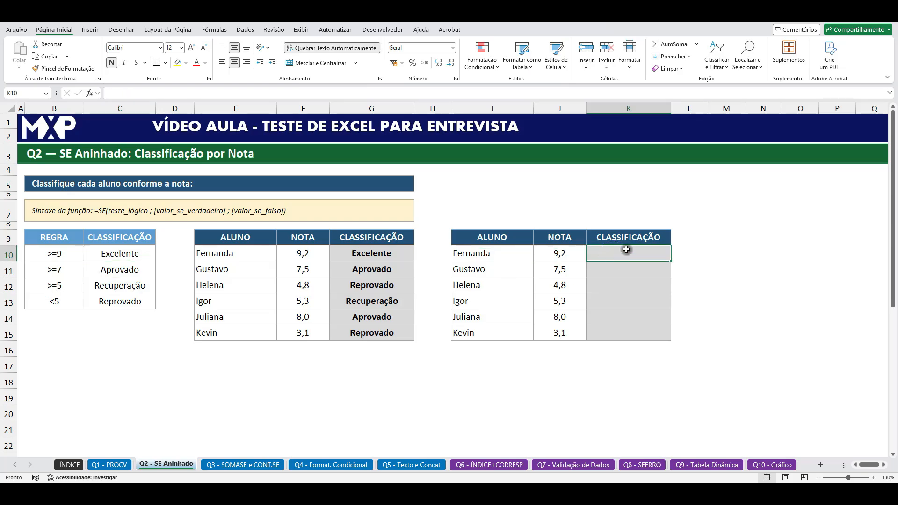
text(=SE)
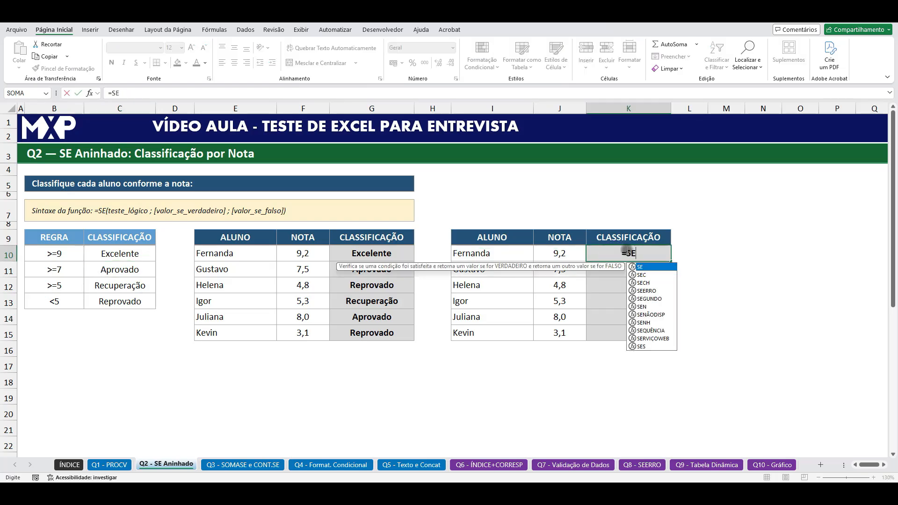
double_click(639, 267)
click(564, 254)
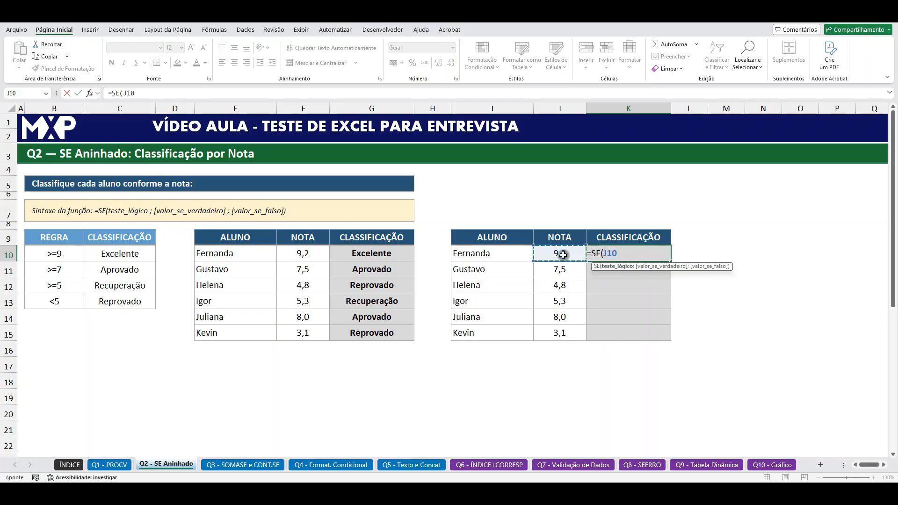
text(>=7;)
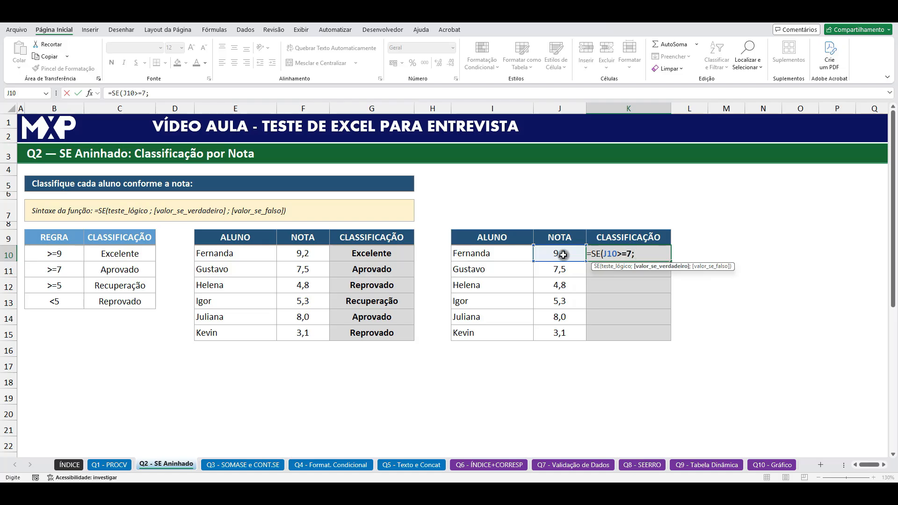
text("APROVAD)
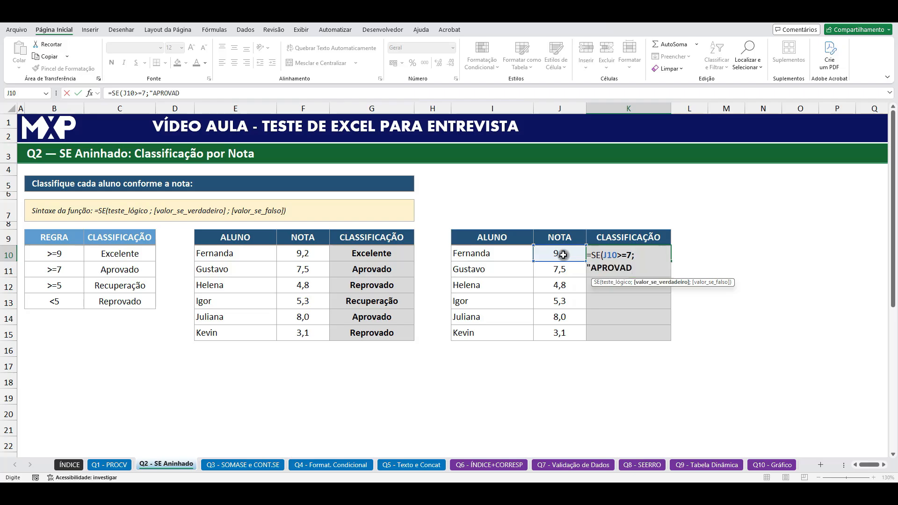
text(O";)
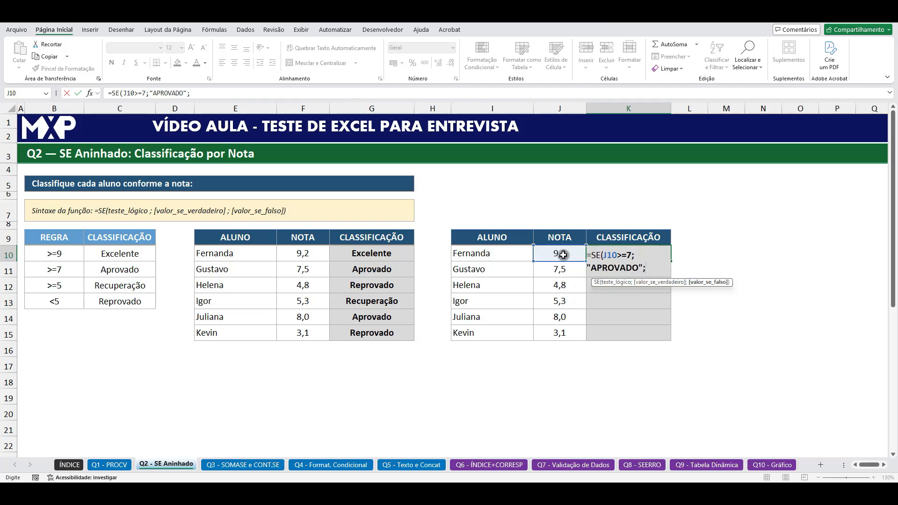
text("REPROVADO)
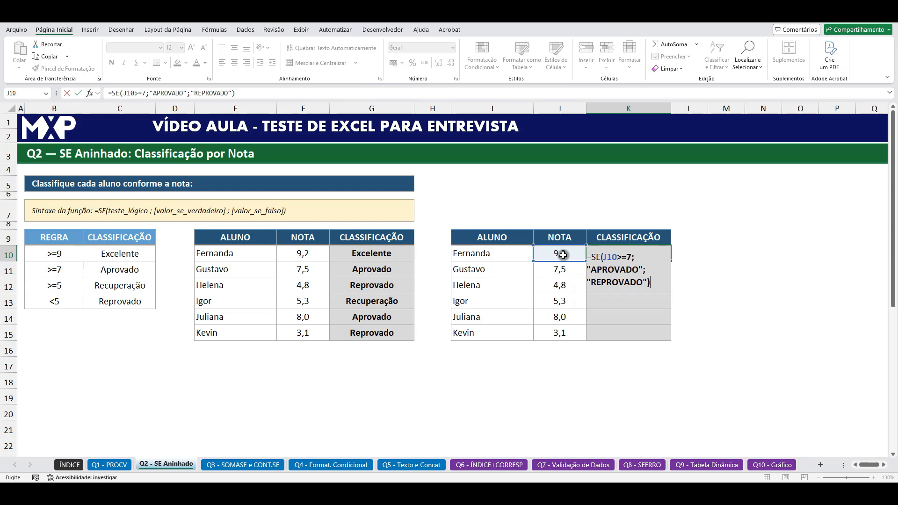
key(Return)
Step: Fill the K10 classification formula down to K15 and check the formula in each row
click(631, 252)
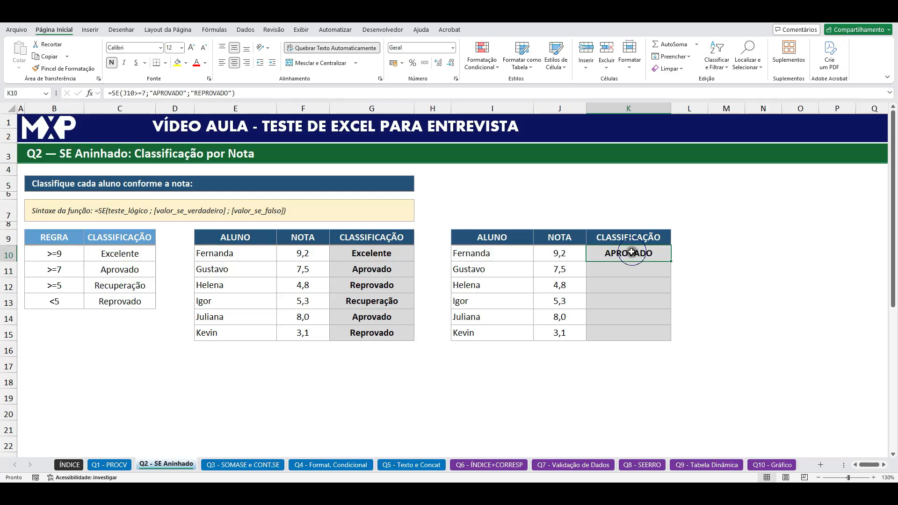
drag(672, 261, 669, 341)
click(625, 274)
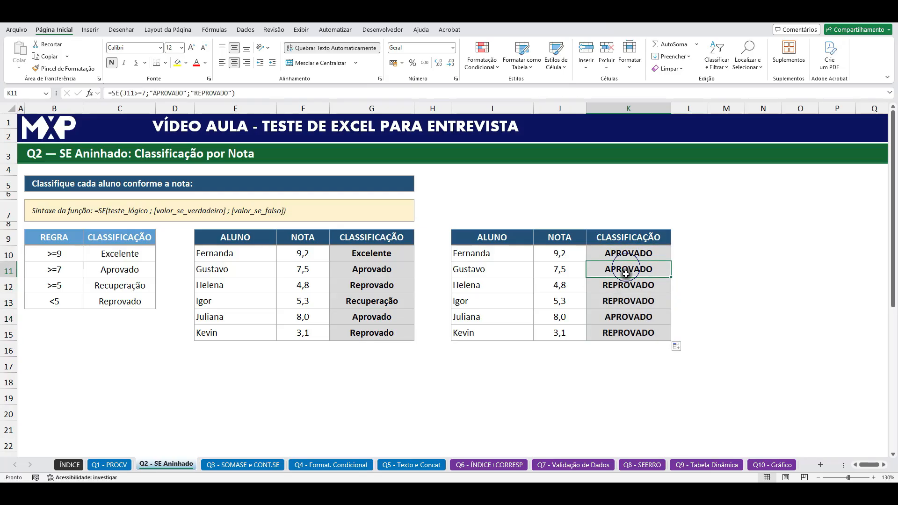
click(625, 285)
click(625, 303)
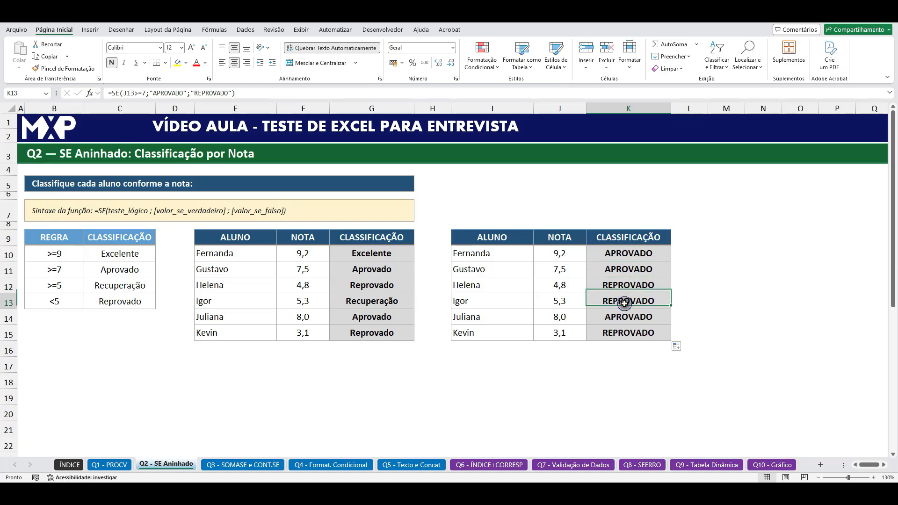
click(625, 317)
click(626, 333)
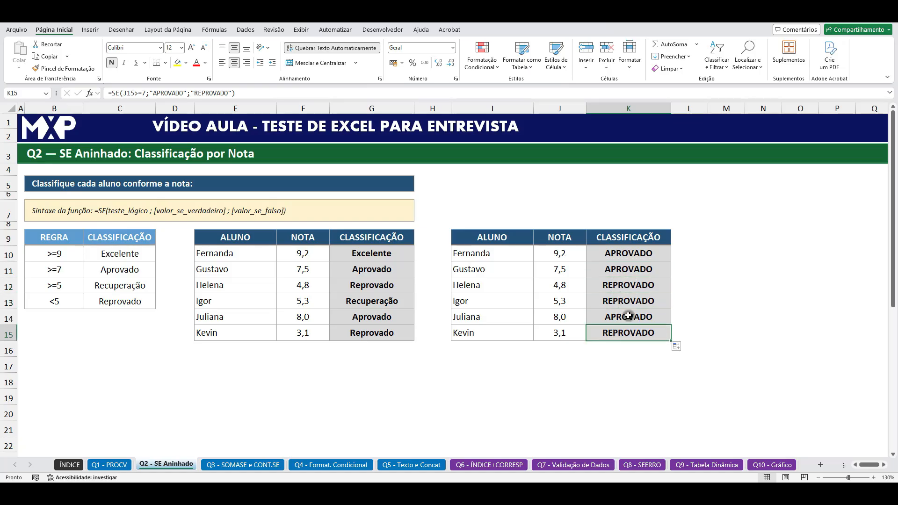
Step: Review the simple SE formula in K10, and clear the classification formulas from K10:K15
double_click(629, 256)
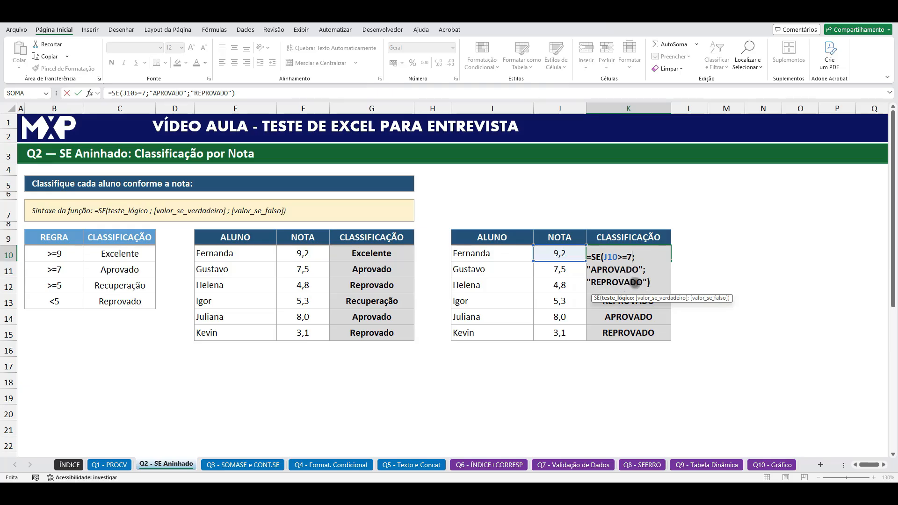
key(Return)
drag(646, 249, 648, 328)
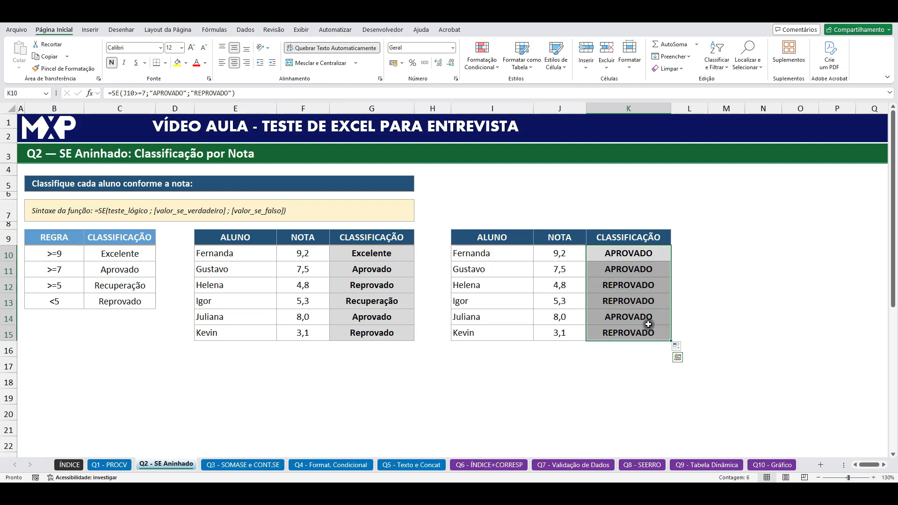
key(Delete)
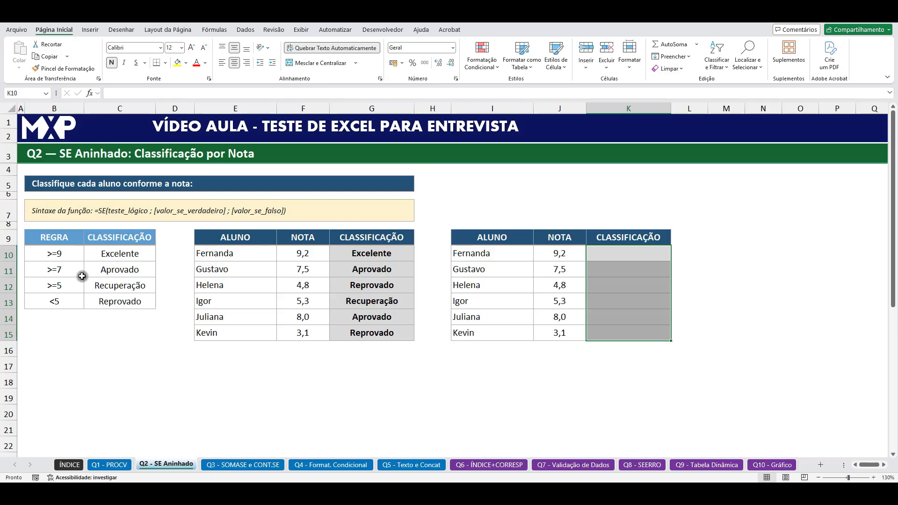
Step: Examine each grade rule and its matching classification in the reference table B10:C13
click(74, 258)
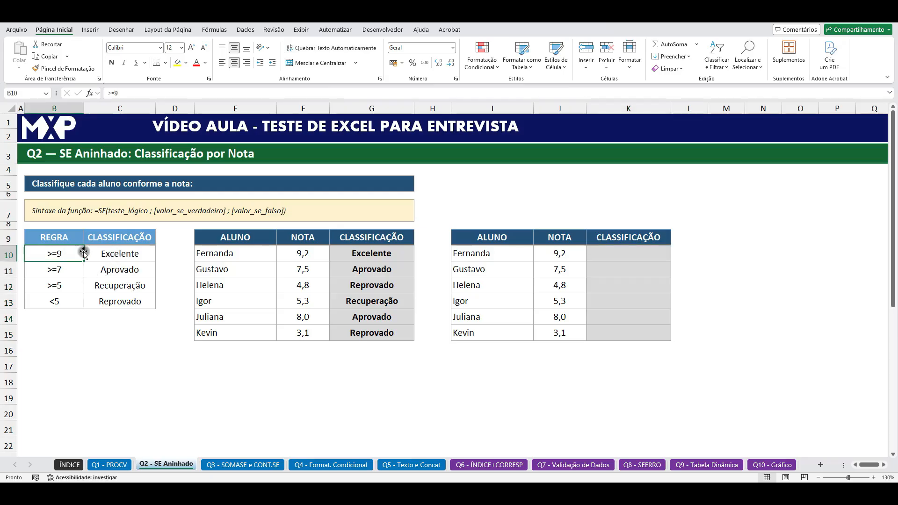
click(130, 257)
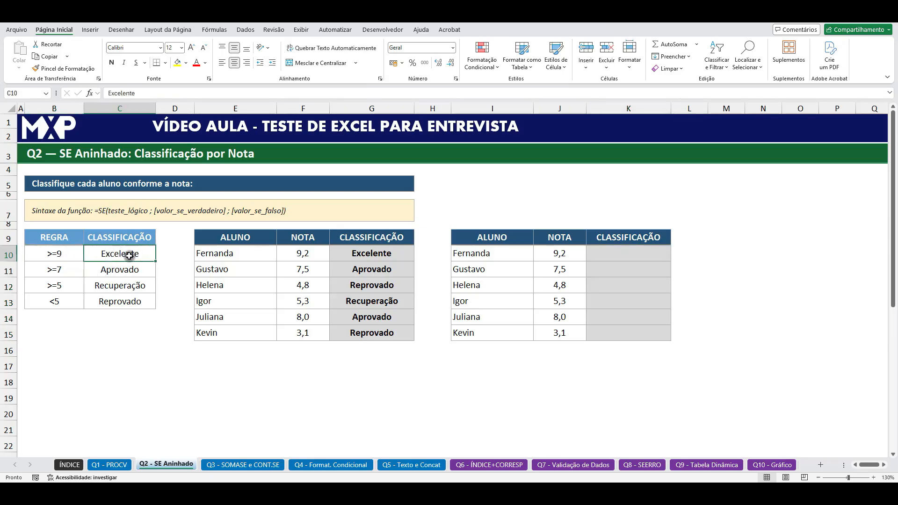
click(53, 268)
click(126, 271)
click(54, 285)
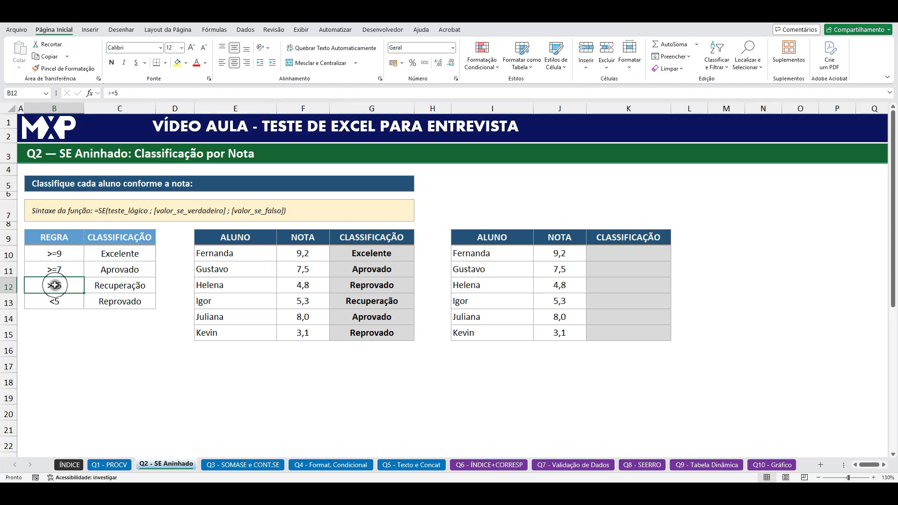
click(130, 287)
click(54, 303)
click(108, 305)
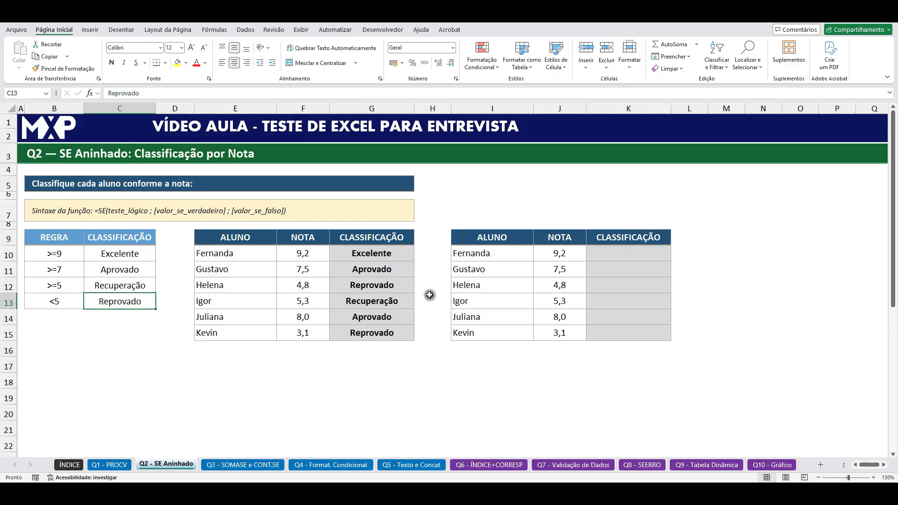
click(606, 252)
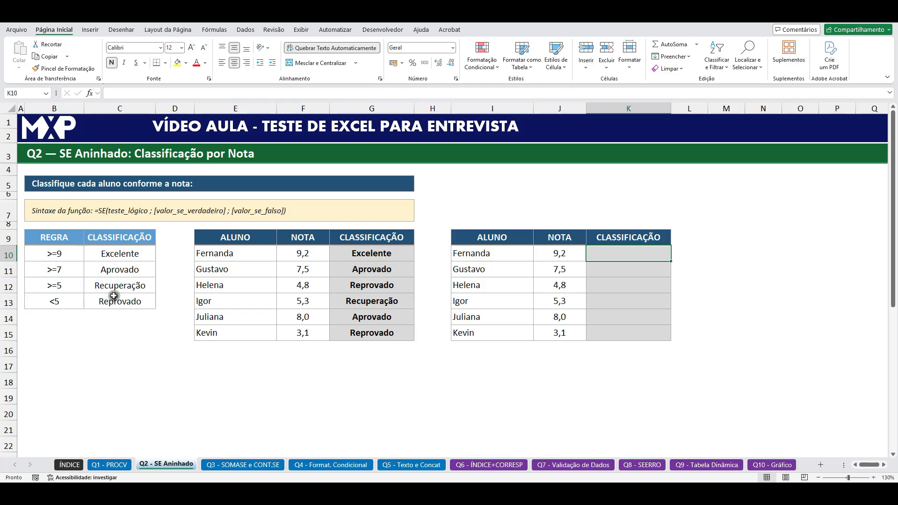
click(79, 288)
click(102, 286)
click(57, 299)
click(110, 302)
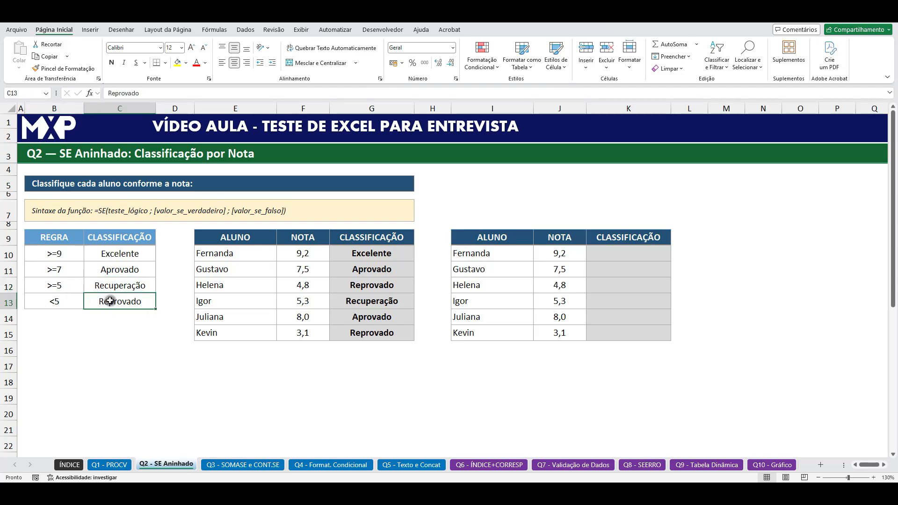
Step: Enter =SE(J10>=5;"RECUPERAÇÃO;"REPROVADO") in K10 and accept the proposed formula correction
click(602, 255)
text(=SE)
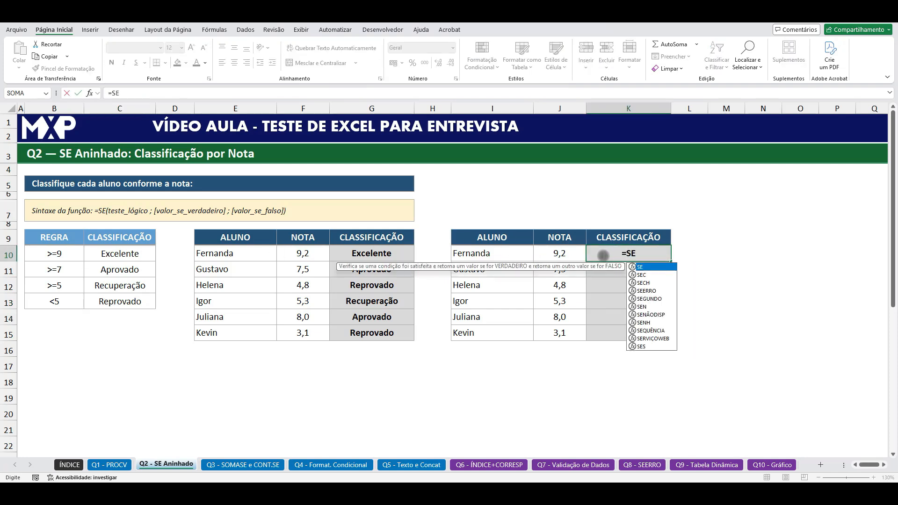
double_click(644, 267)
click(568, 254)
text(>=5)
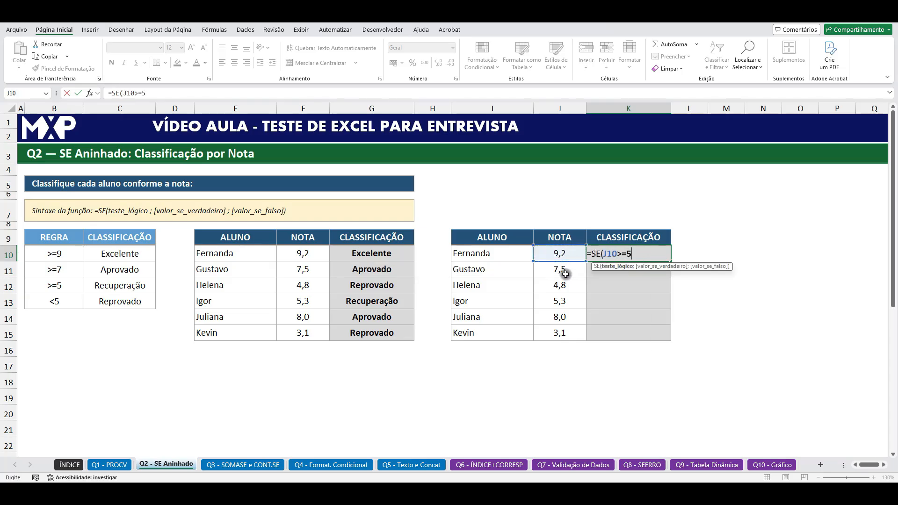
text(;)
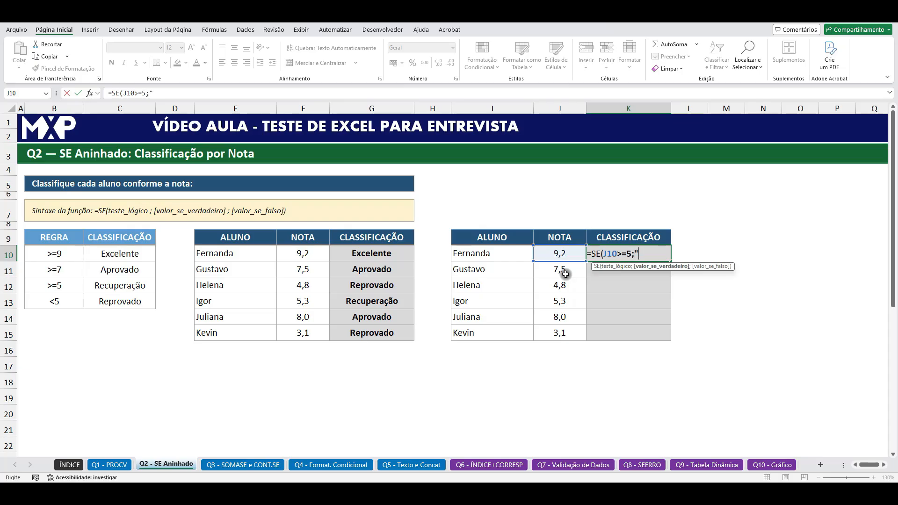
text("RECUPERAÇÃO;")
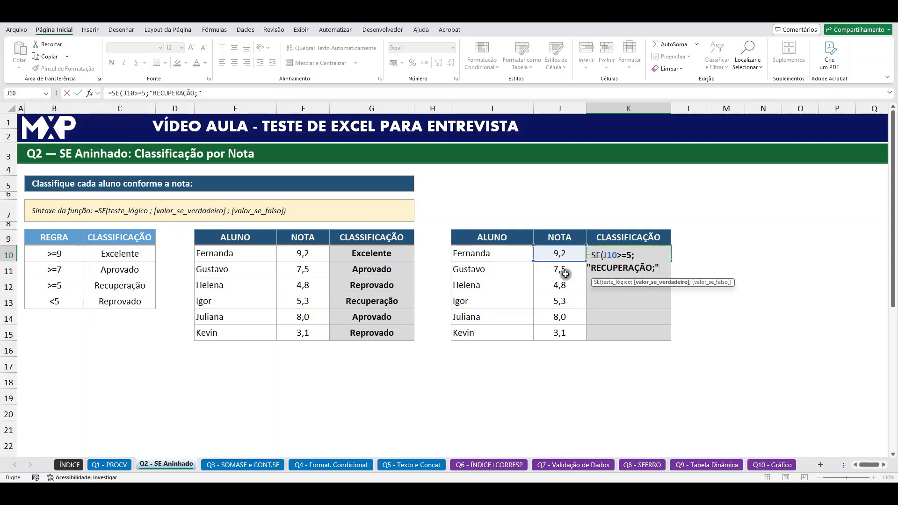
text(REPROVADO")
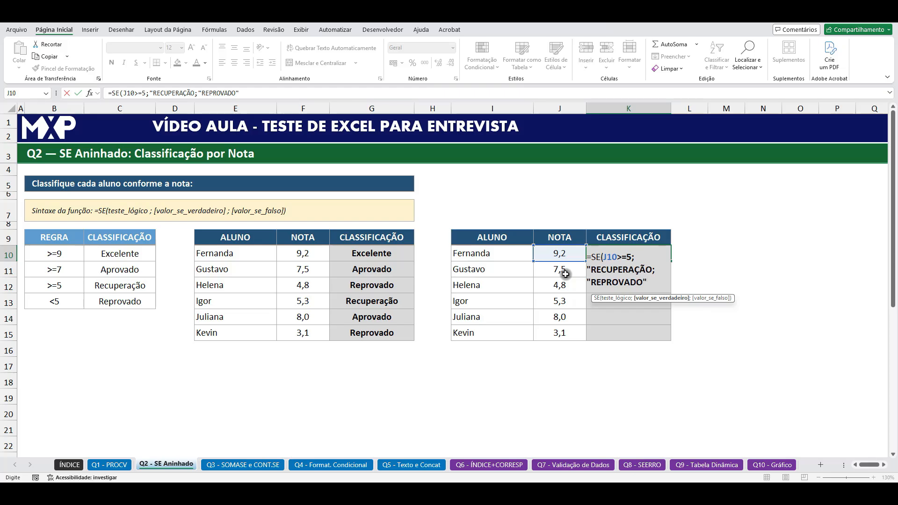
key(Return)
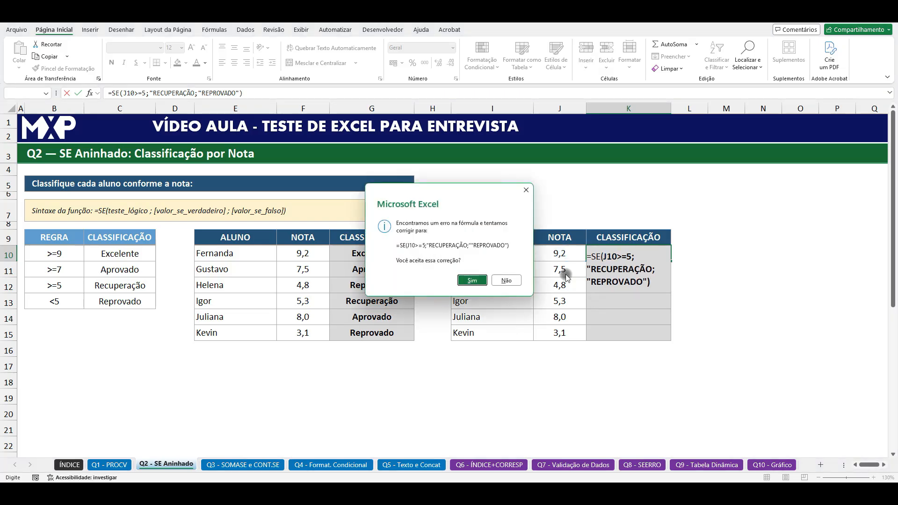
click(473, 281)
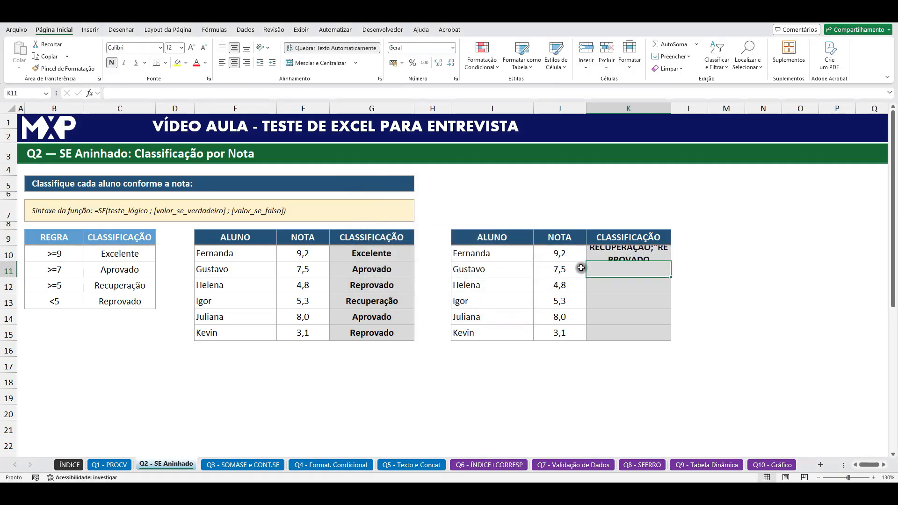
Step: Correct the quotation marks in K10 so the formula reads =SE(J10>=5;"RECUPERAÇÃO";"REPROVADO")
click(638, 255)
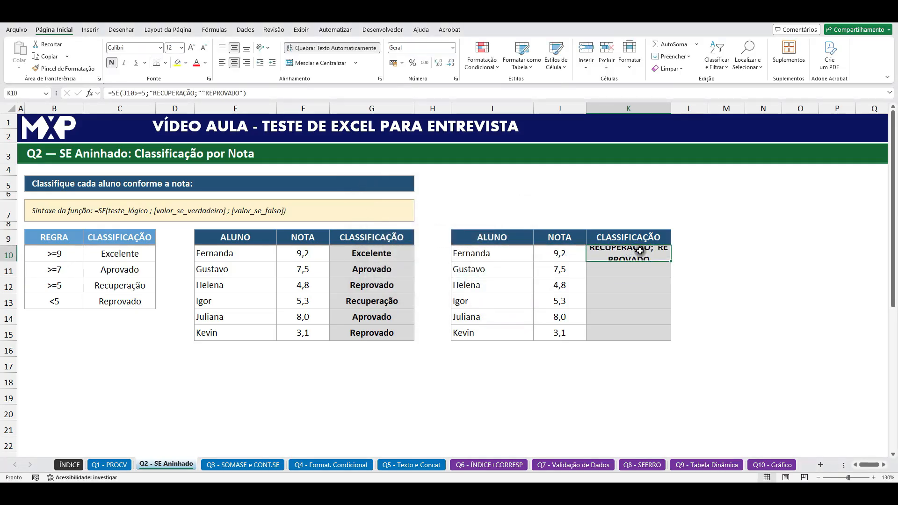
click(192, 93)
text(")
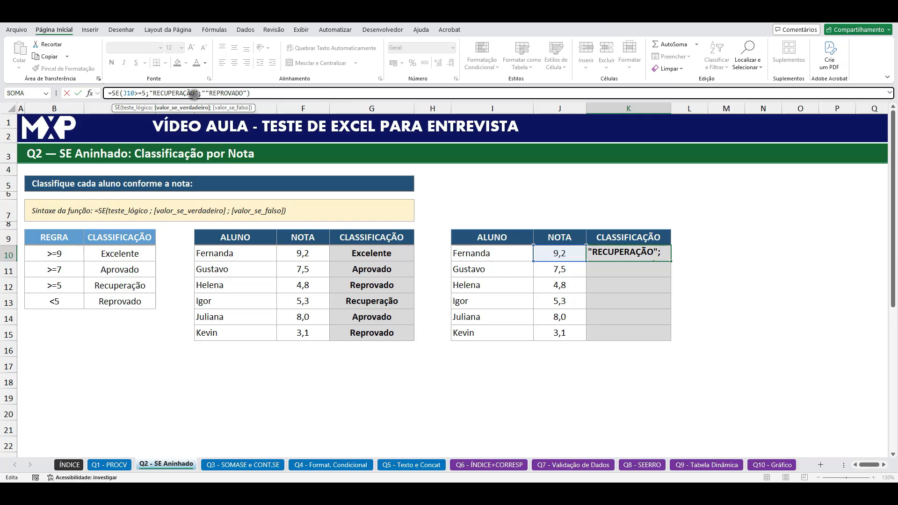
click(204, 94)
key(Delete)
key(Return)
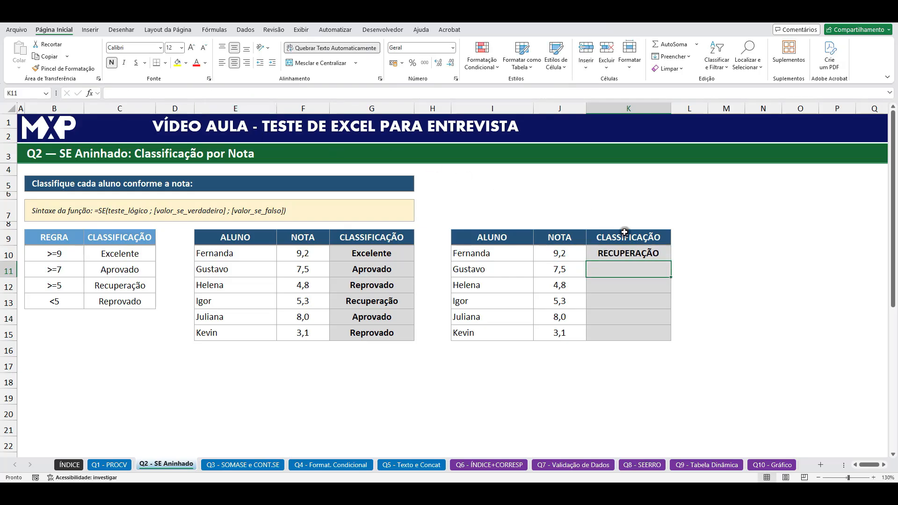
Step: Fill the two-outcome SE formula from K10 down to K15 and compare the results with the classification rules
click(641, 255)
drag(671, 263, 686, 348)
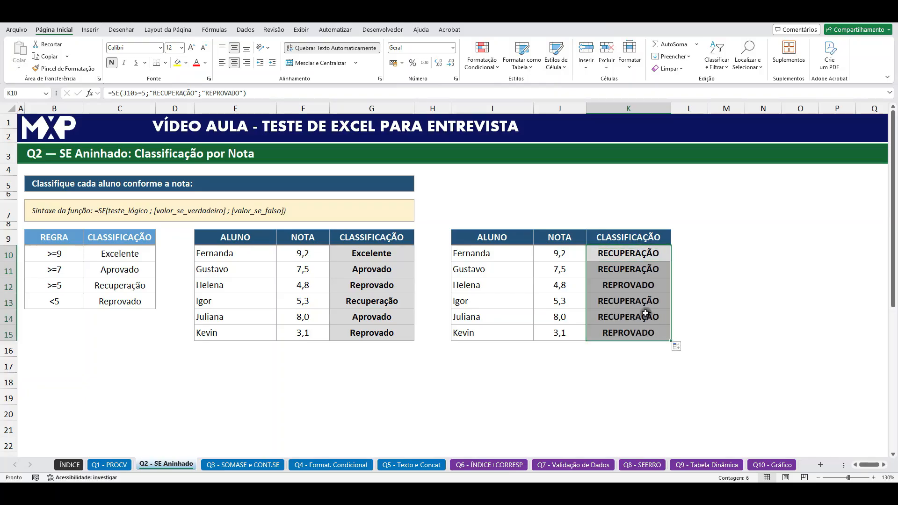
click(633, 257)
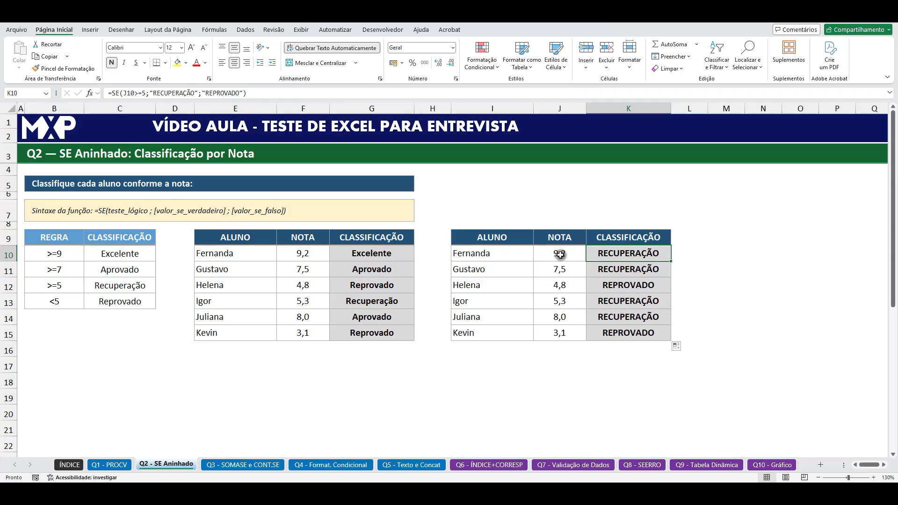
click(608, 284)
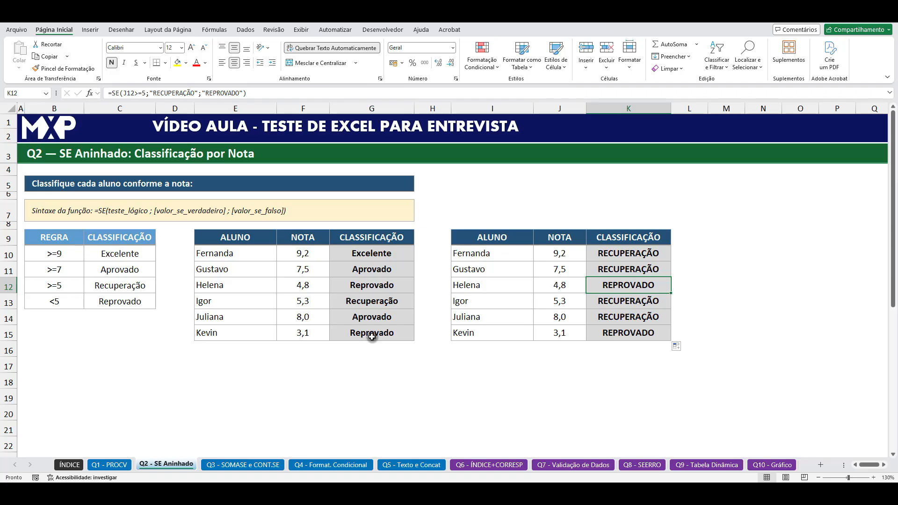
click(123, 255)
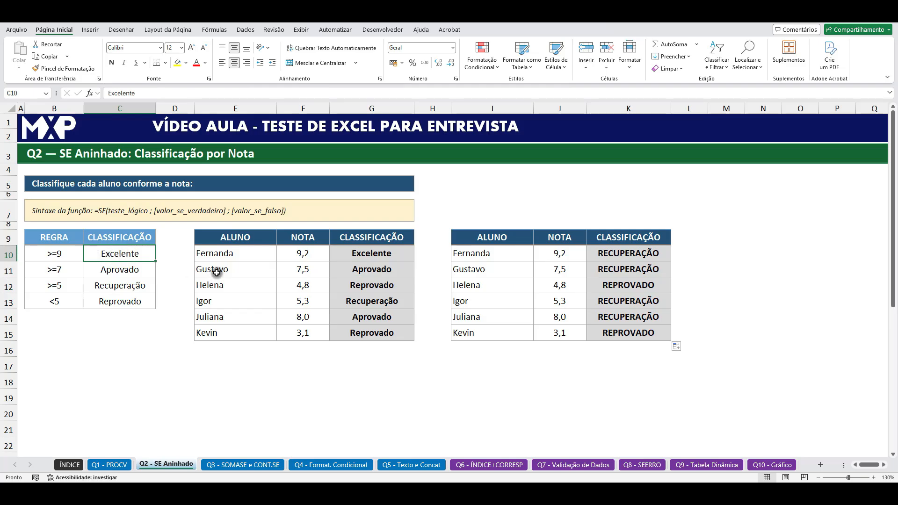
Step: Insert an outer SE before the existing one in K10, with J10>=7 as its logical test
click(624, 252)
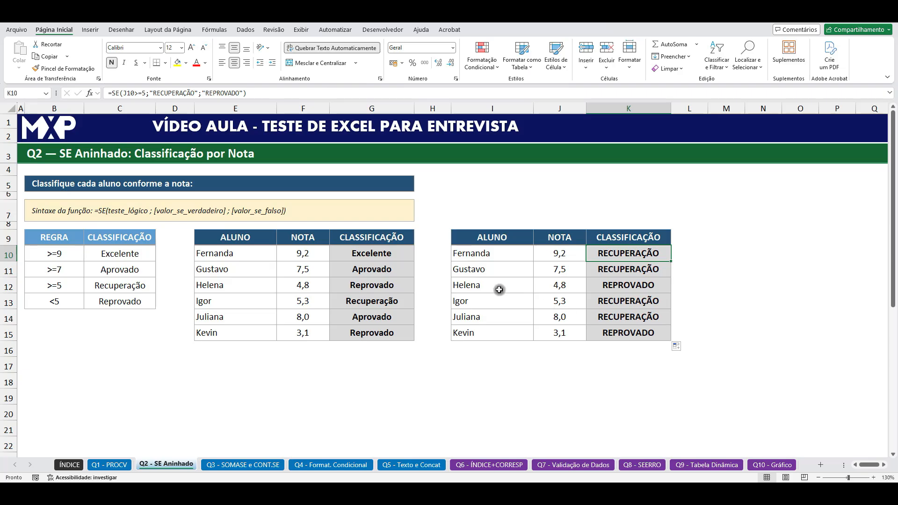
click(112, 93)
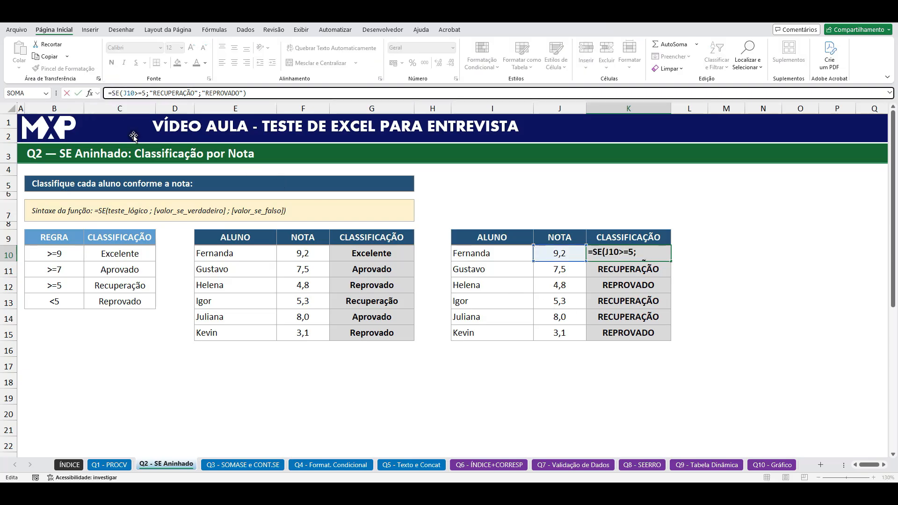
text(SE)
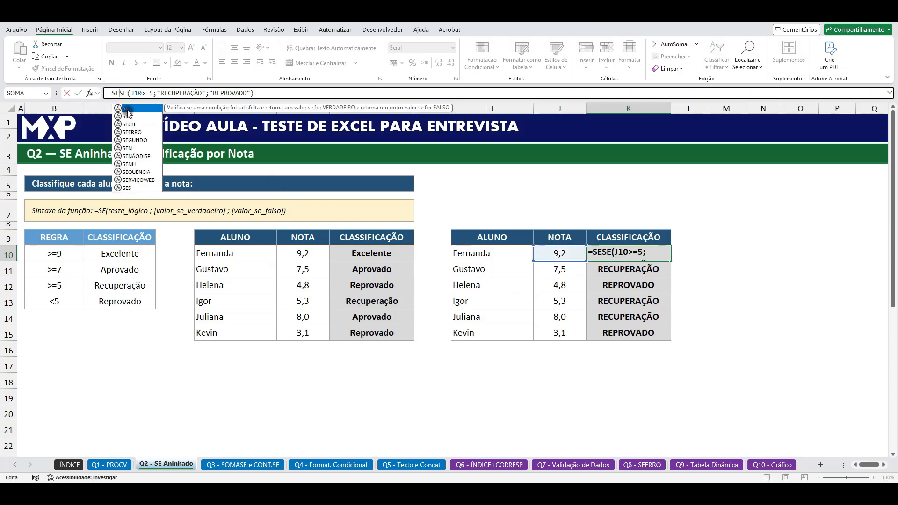
double_click(127, 112)
click(568, 253)
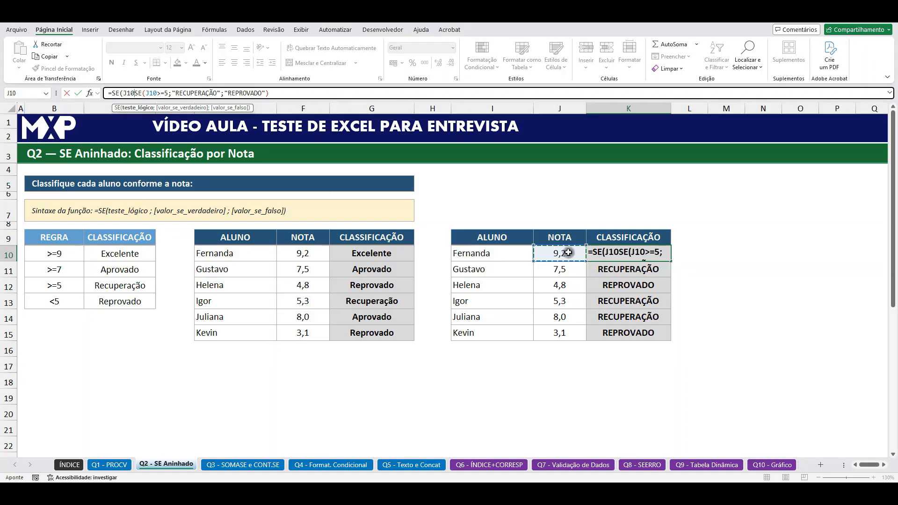
text(>=)
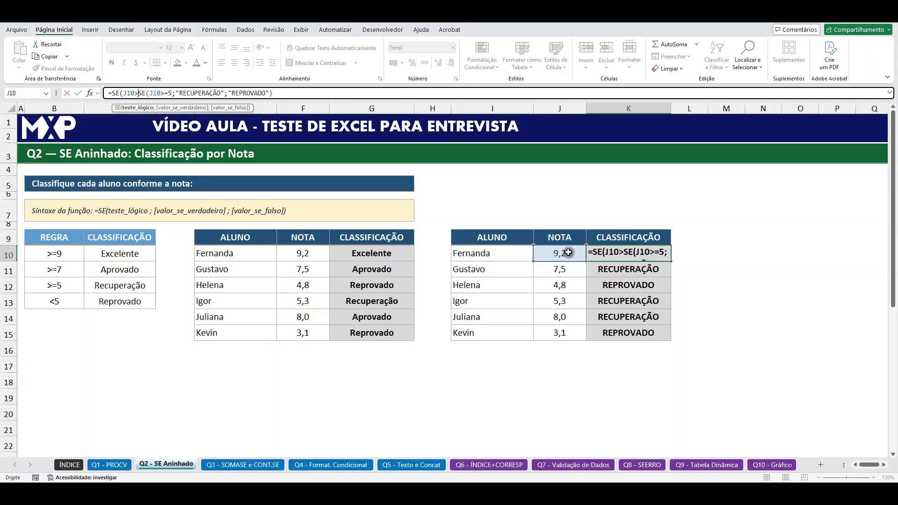
text(7)
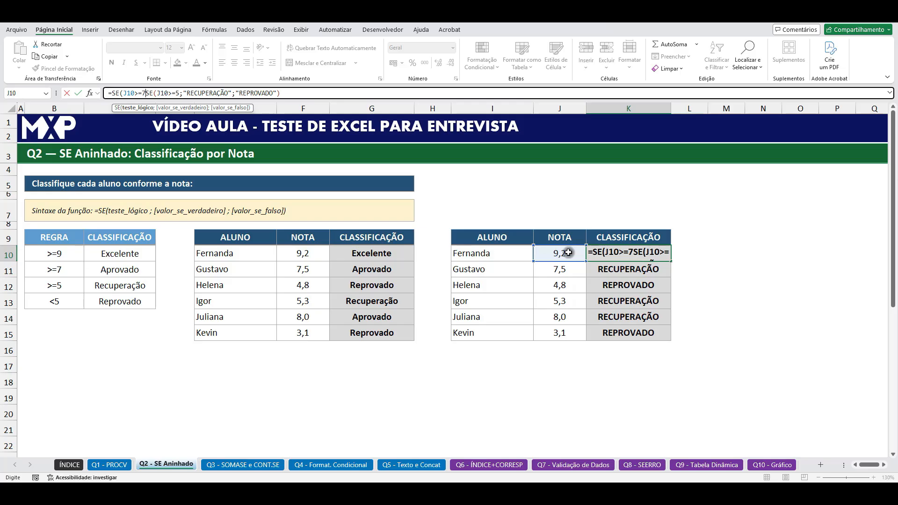
text(;)
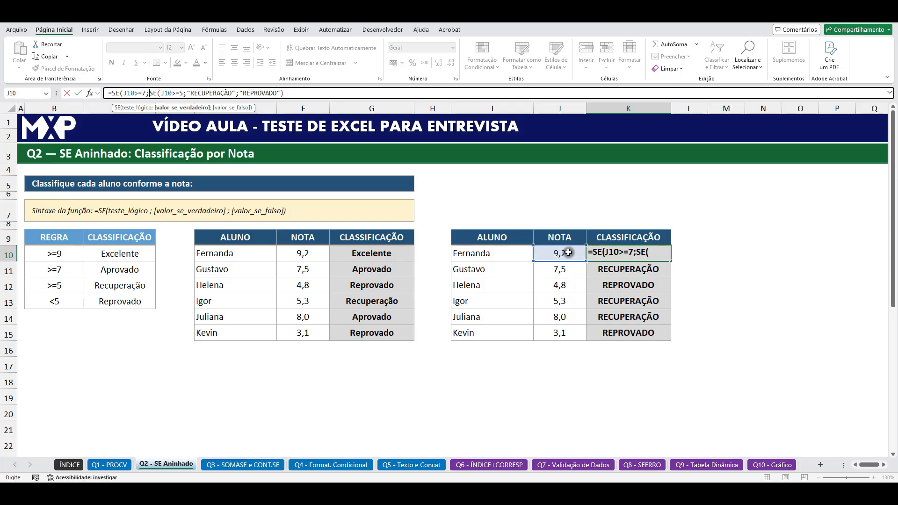
text(")
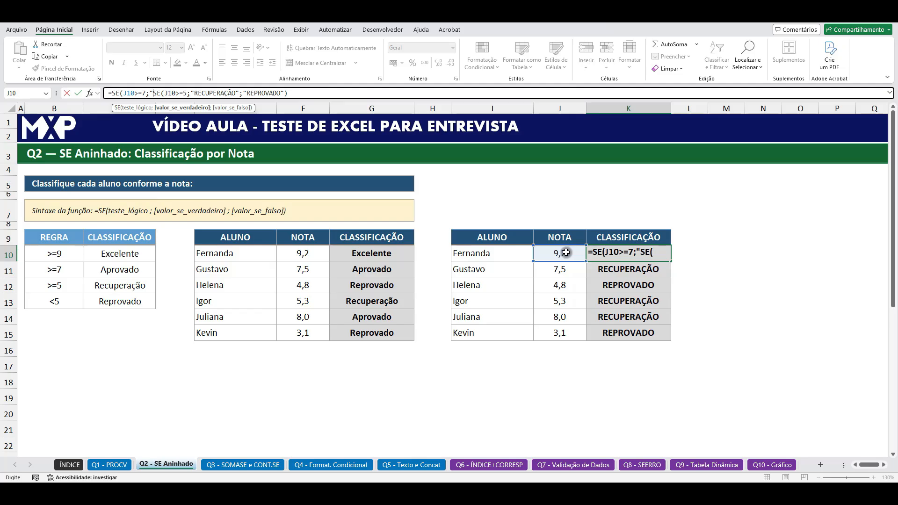
text(A")
Step: Set "APROVADO" as the outer SE's true result in K10, keep the inner SE as its false result, and close the formula
click(157, 93)
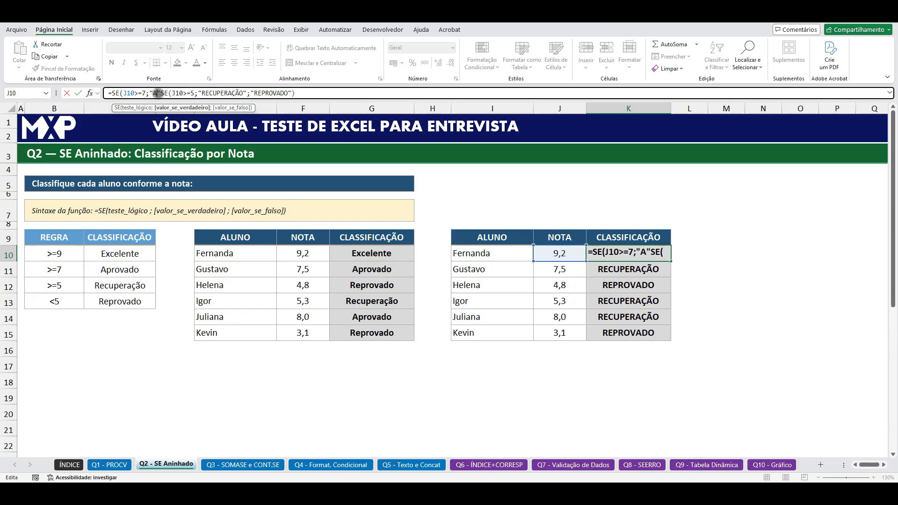
key(Caps_Lock)
text(PROVADO)
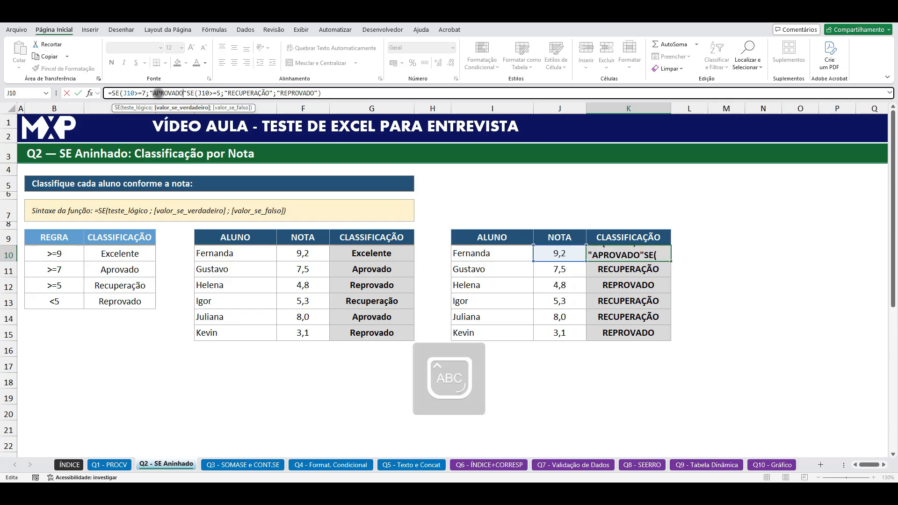
click(187, 93)
text(;)
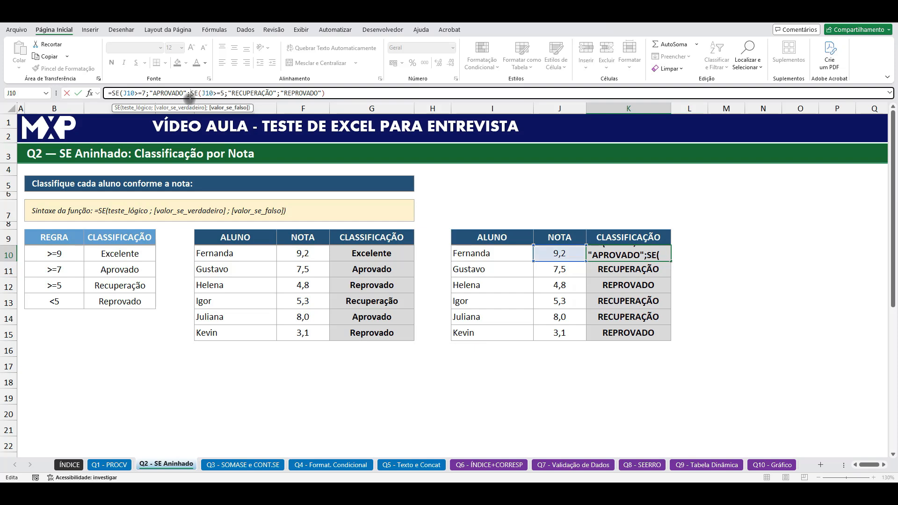
click(333, 94)
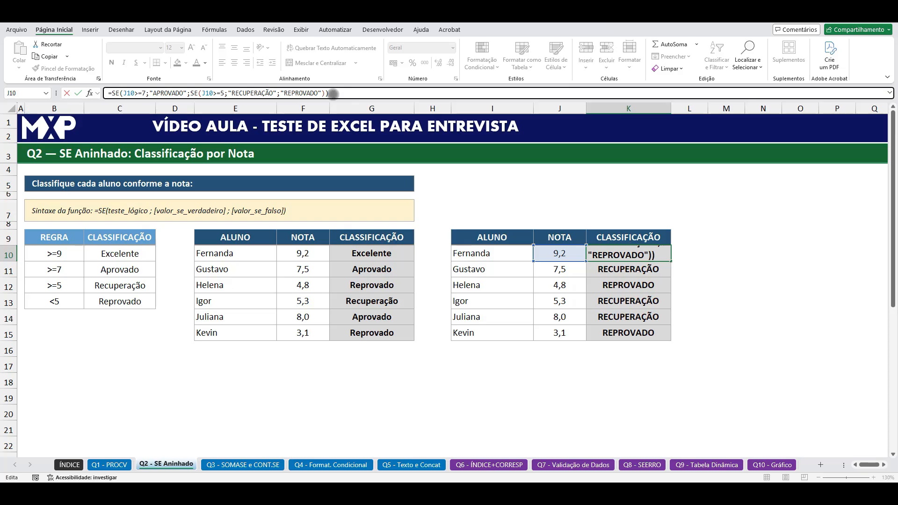
key(Return)
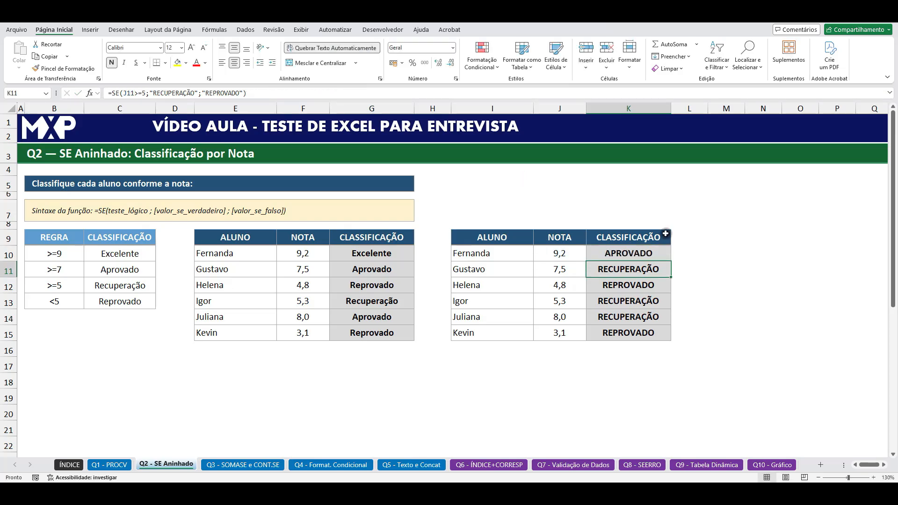
Step: Fill the two-level nested SE formula from K10 down to K15 and check the classifications in K10:K13
click(661, 248)
drag(670, 261, 672, 341)
click(634, 254)
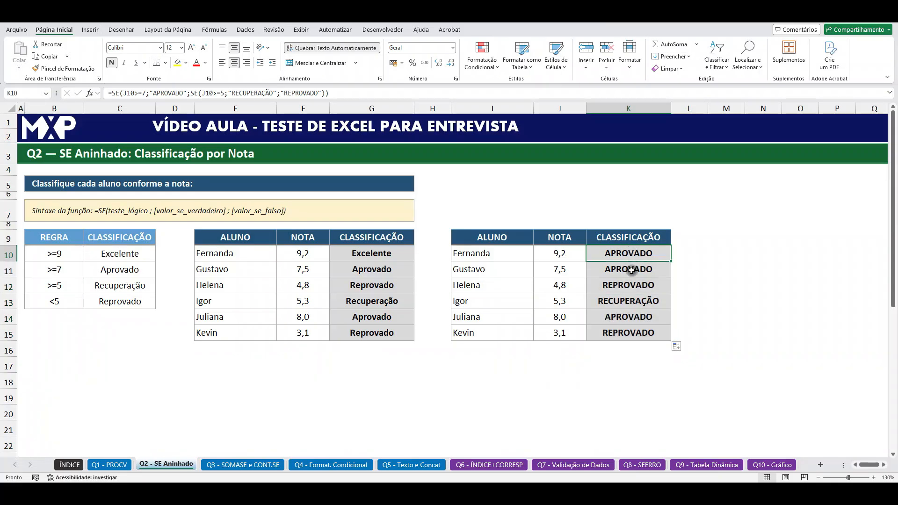
click(632, 272)
click(630, 287)
click(630, 301)
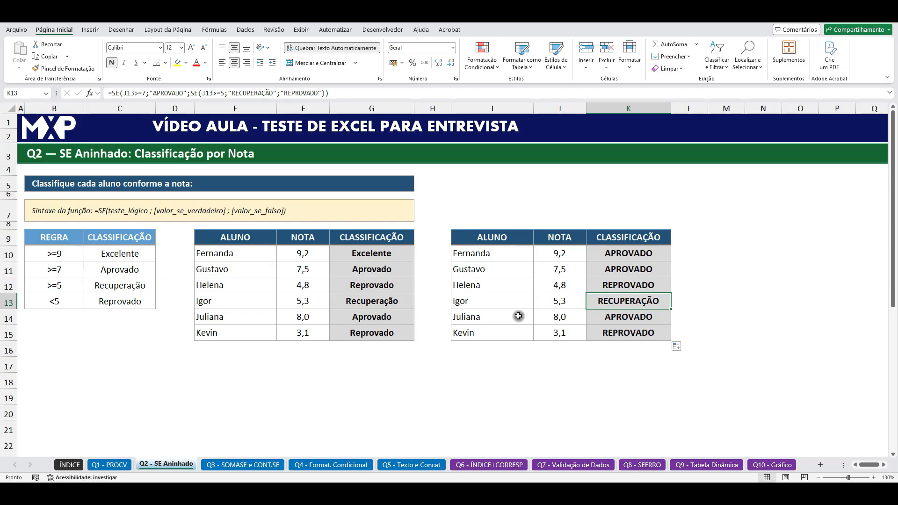
Step: Add a third, outermost SE at the start of the K10 formula, with J10>=9 as its logical test
click(632, 252)
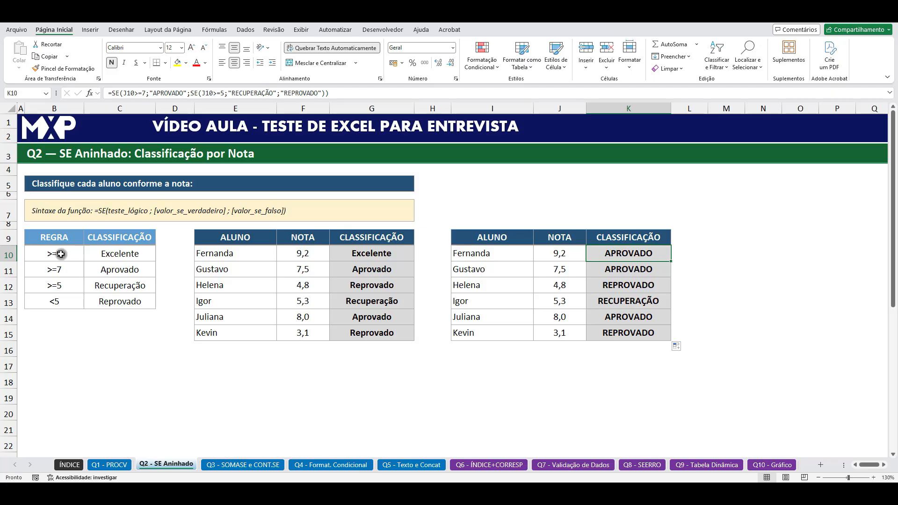
click(113, 93)
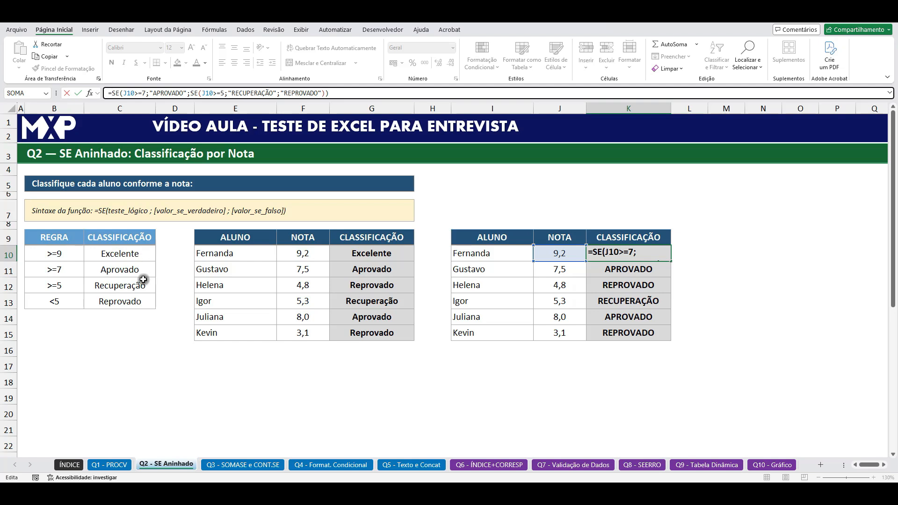
click(111, 92)
text(SE)
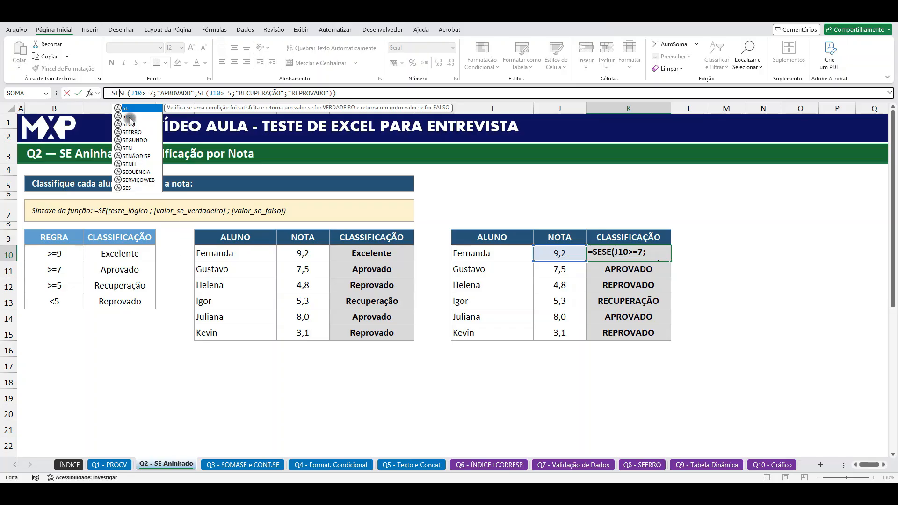
double_click(128, 111)
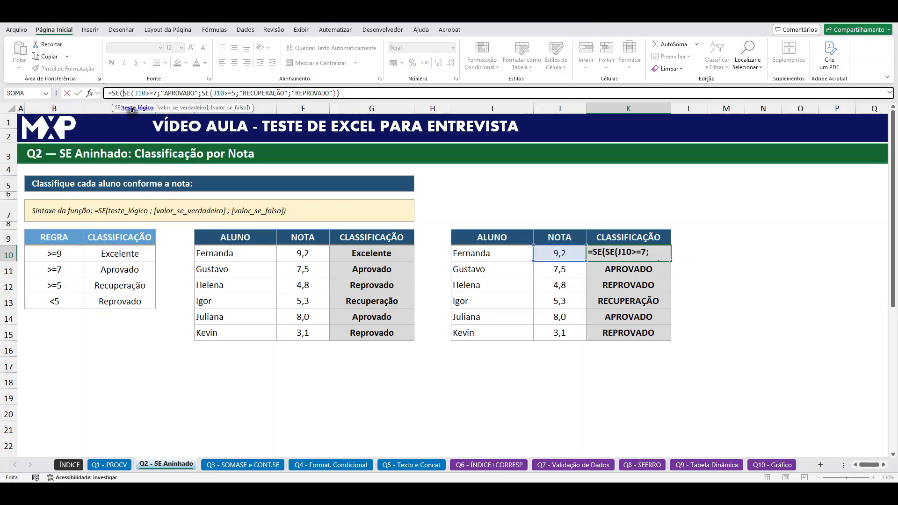
click(559, 252)
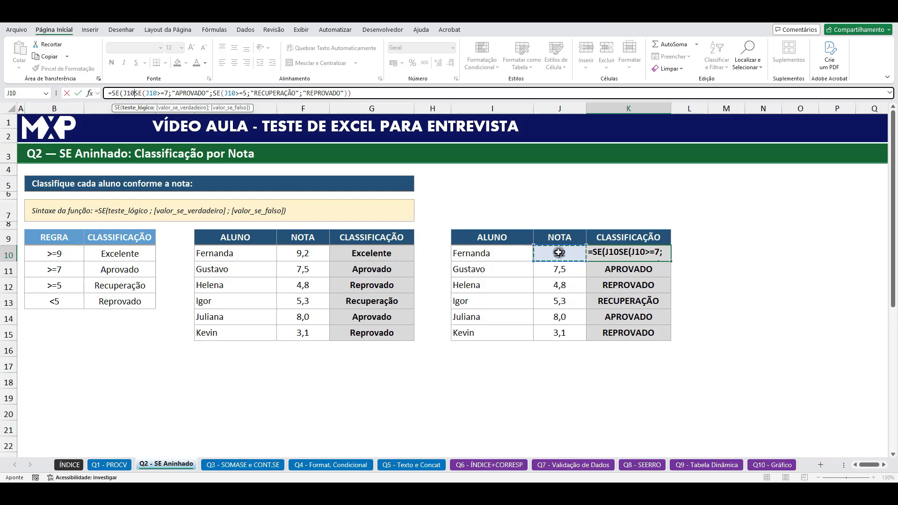
text(>=)
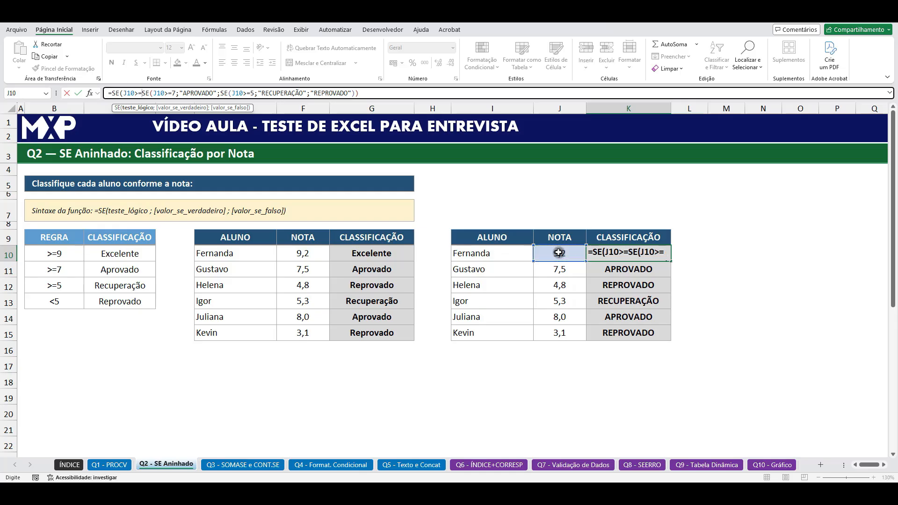
text(9;)
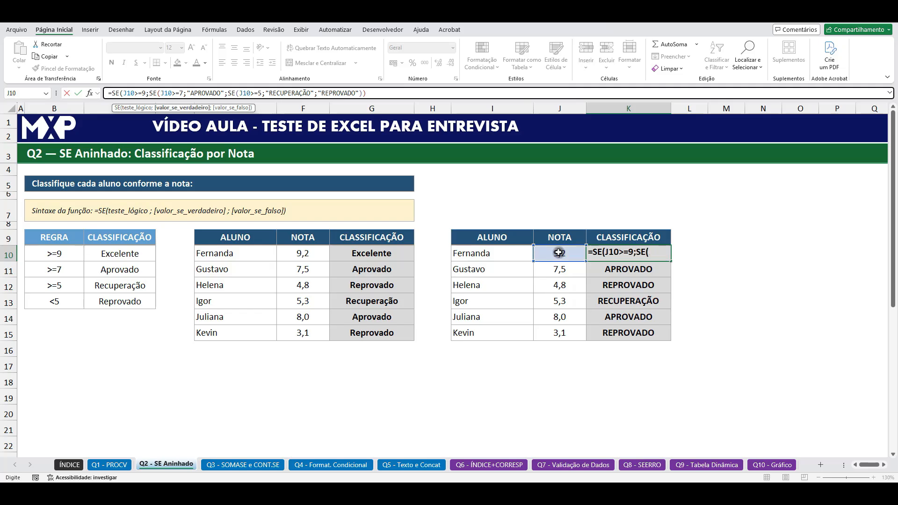
text(")
text(EXCELENTE)
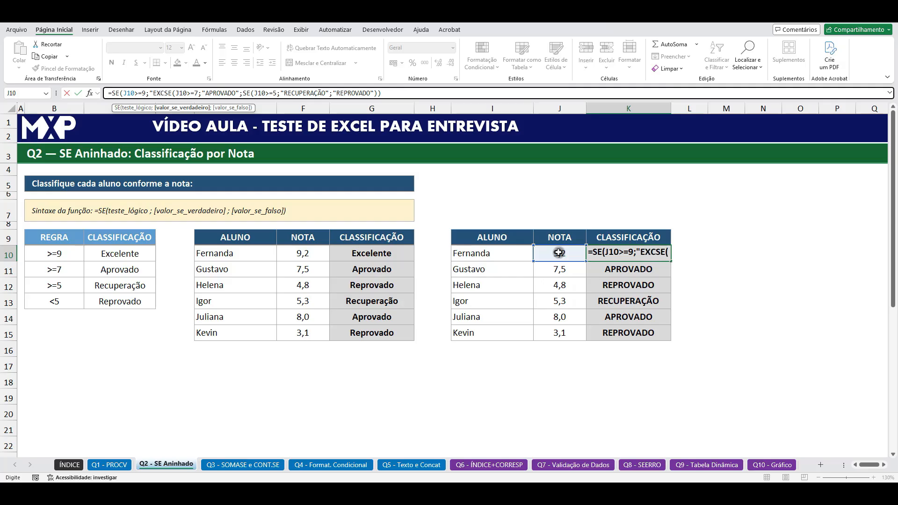
text(")
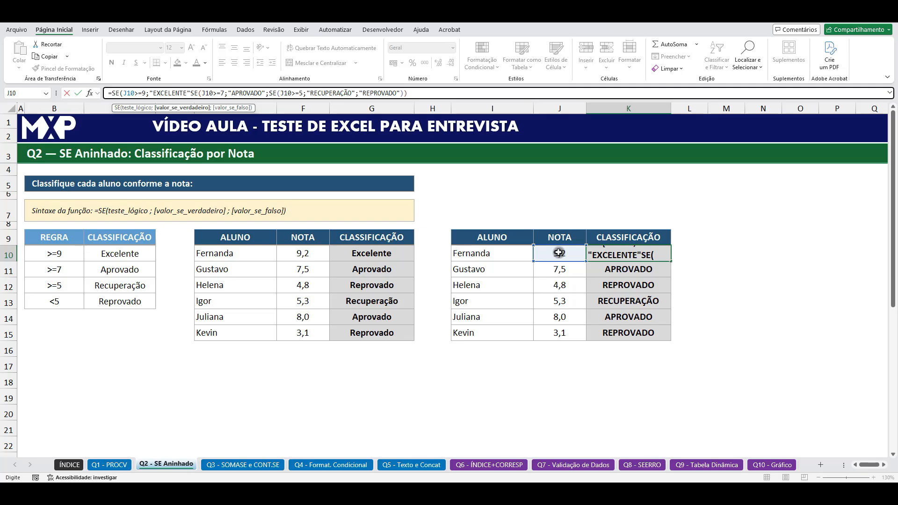
text(;)
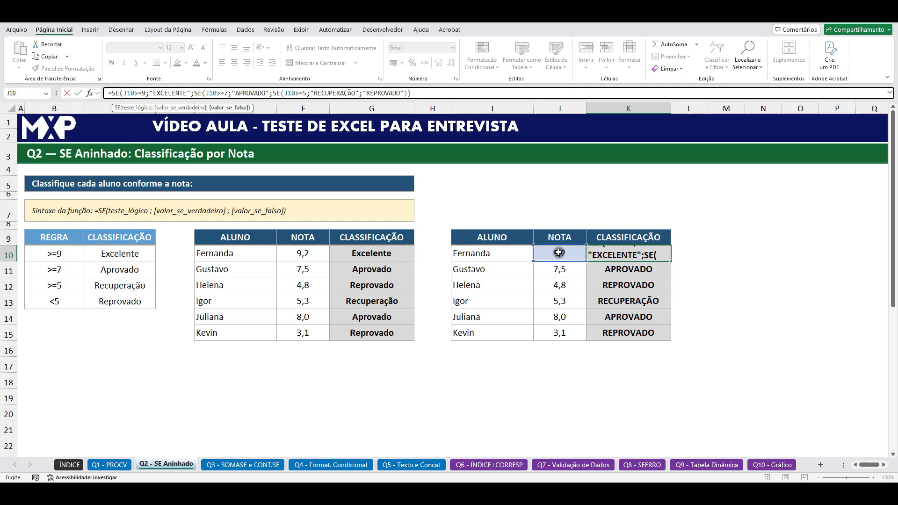
Step: Set "EXCELENTE" as the outermost SE's true result, close the nested formula in K10, and fill it down to K15
click(424, 92)
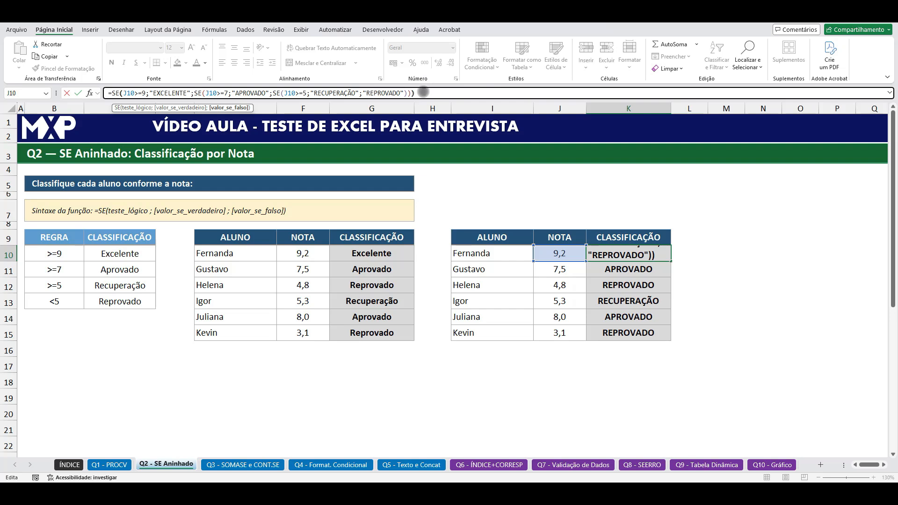
key(Return)
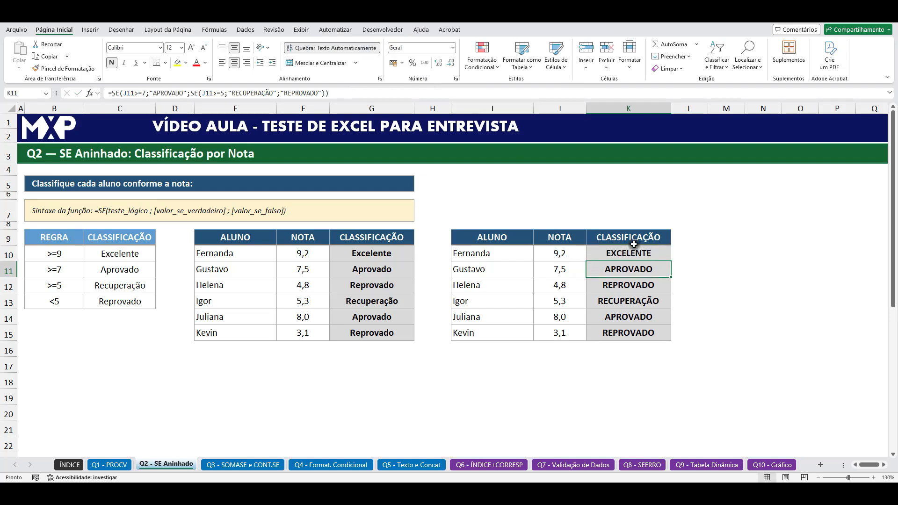
click(664, 257)
double_click(672, 261)
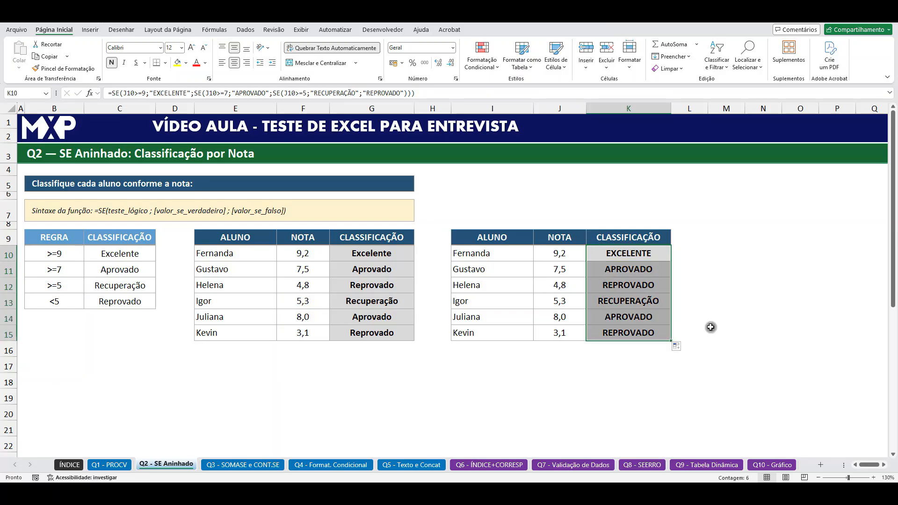
Step: Check the classifications in K10:K13 of the copied table against the students' grades and the rule table
click(736, 291)
click(565, 253)
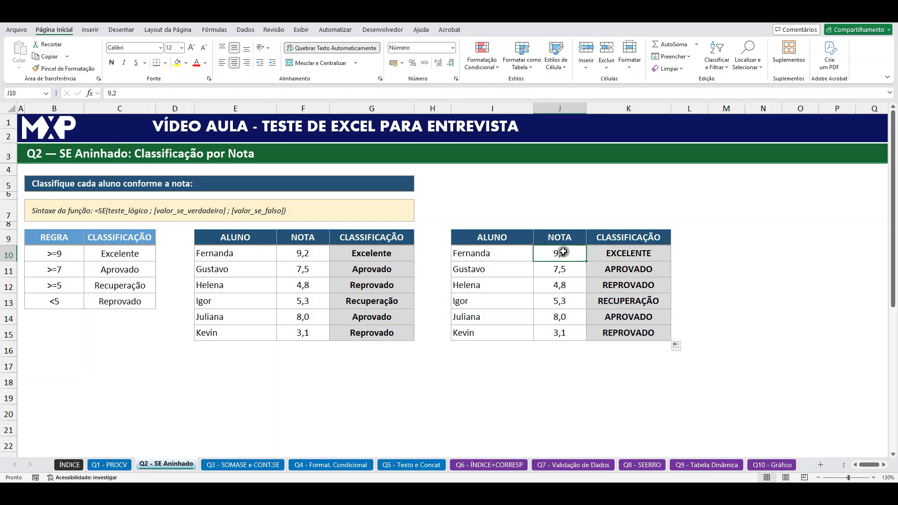
click(628, 255)
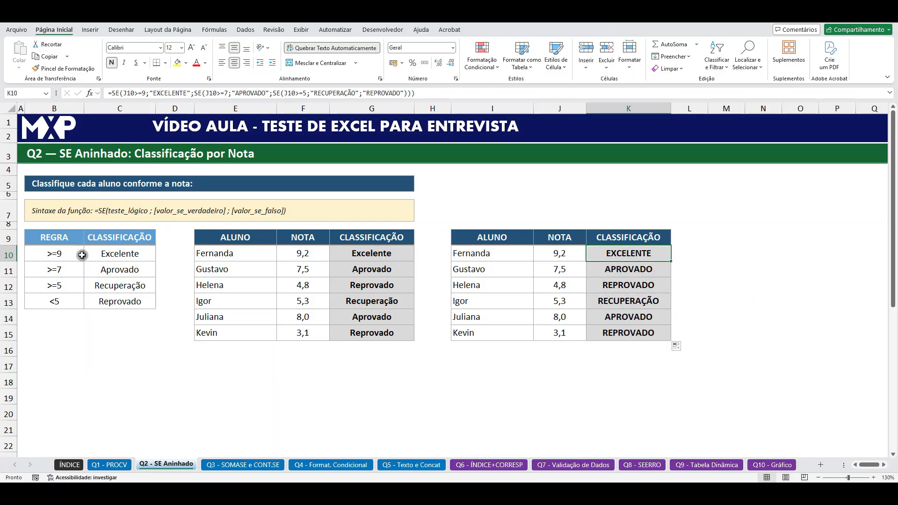
click(608, 269)
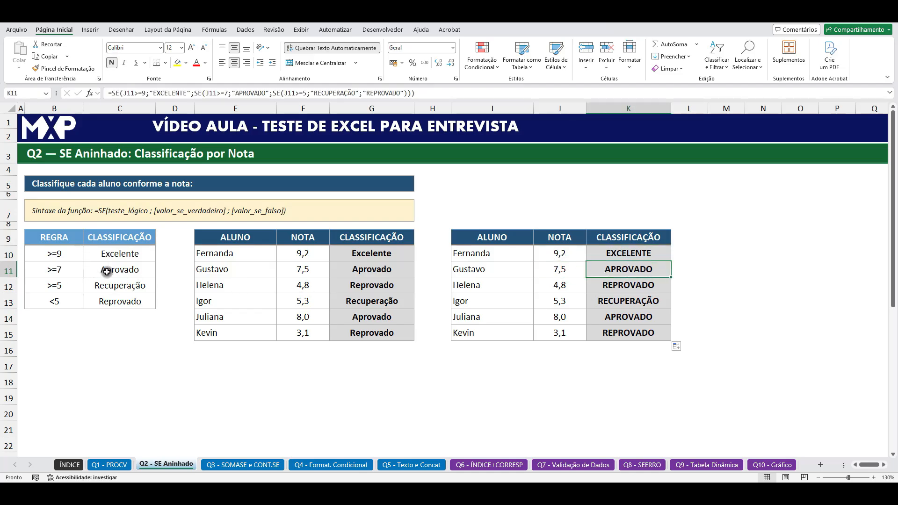
click(613, 286)
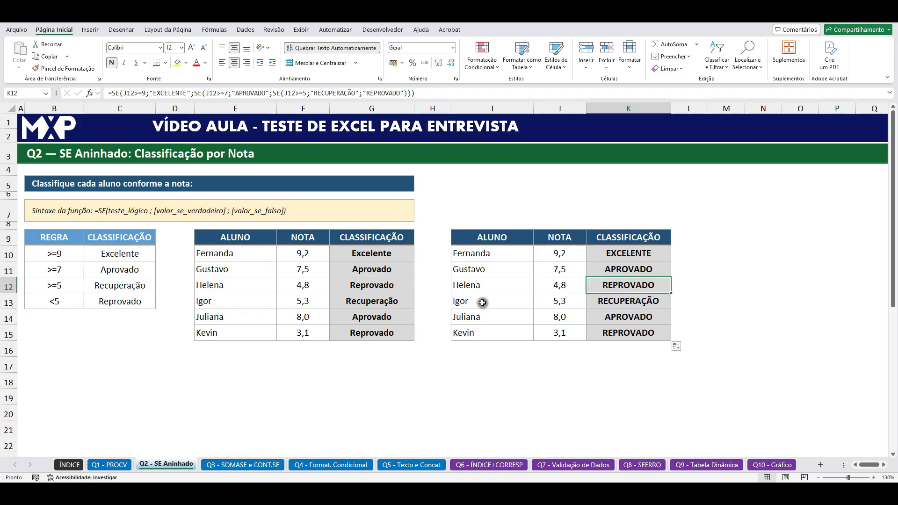
click(608, 303)
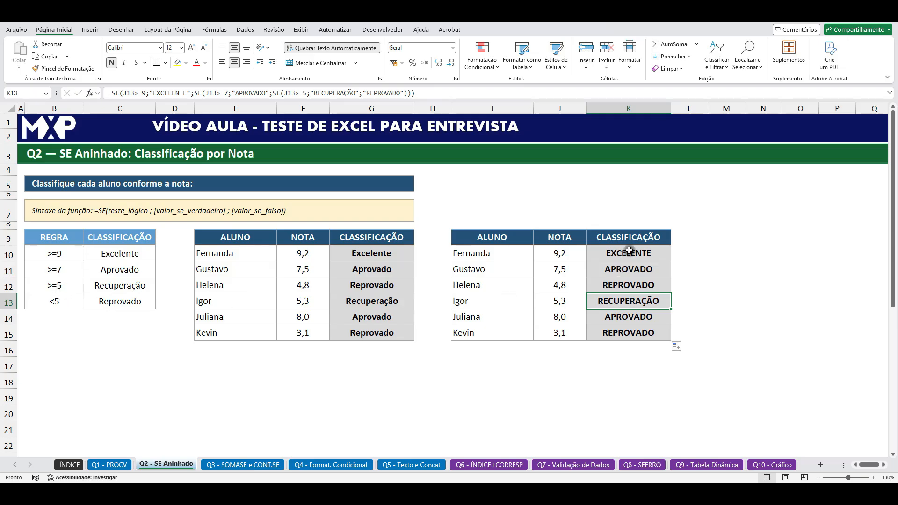
click(627, 253)
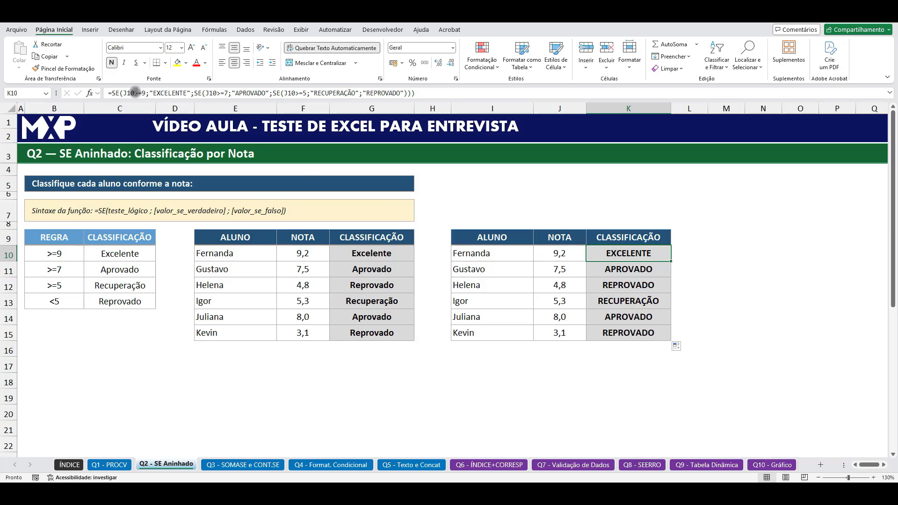
Step: Open the nested SE formulas in K10, K11, K12 and K13 one by one to trace how each grade is evaluated
double_click(610, 254)
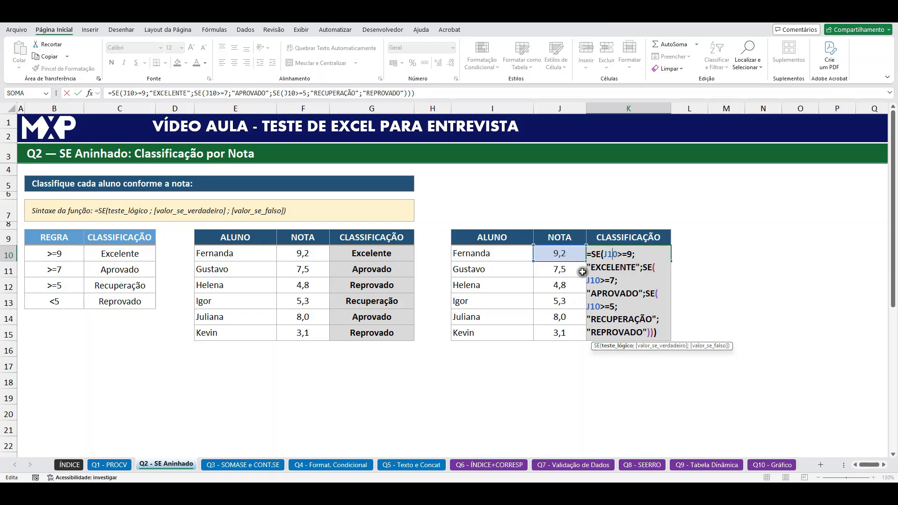
key(ctrl+Return)
double_click(615, 271)
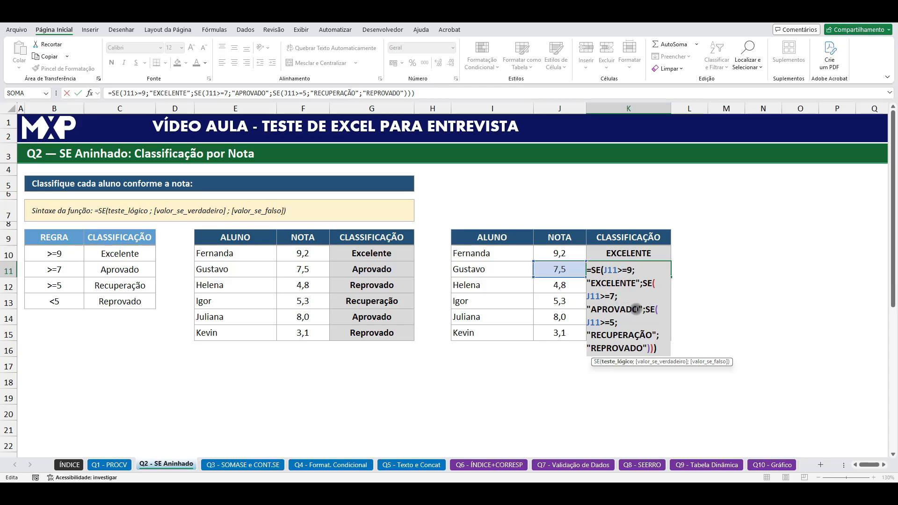
key(Return)
double_click(605, 289)
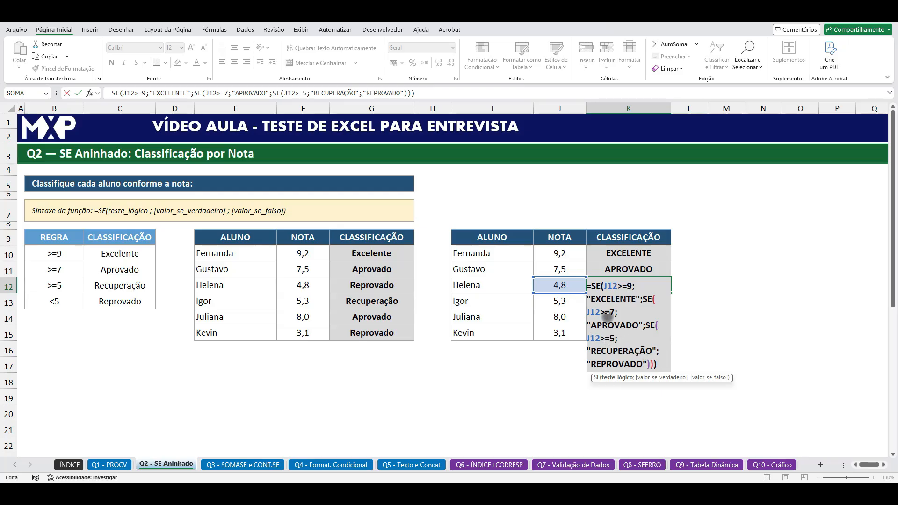
key(Return)
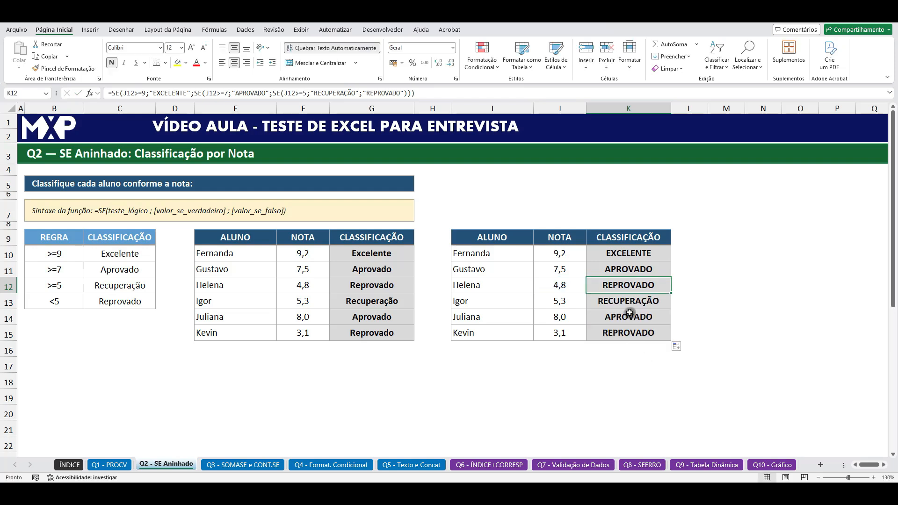
double_click(635, 301)
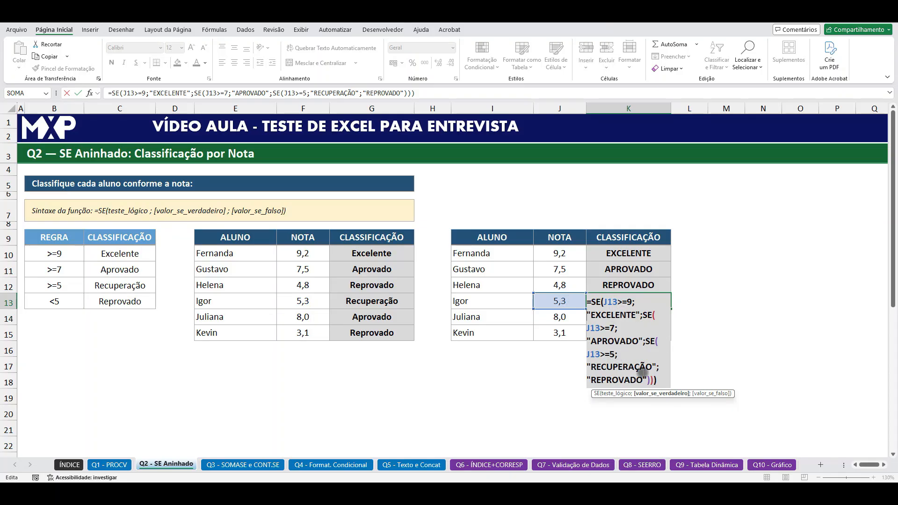
key(ctrl+Return)
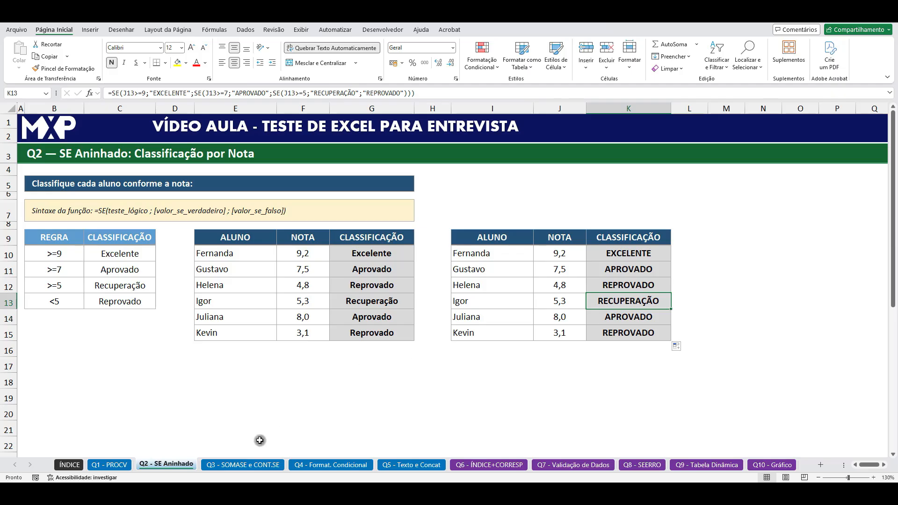
Step: Switch to the Q3 - SOMASE e CONT.SE sheet and review its sales table B9:D19 and the task statement
click(249, 464)
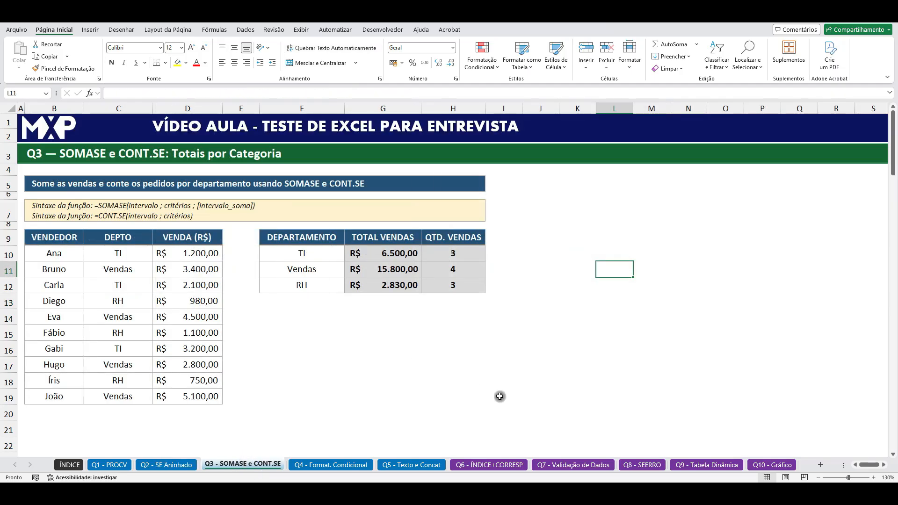
click(614, 379)
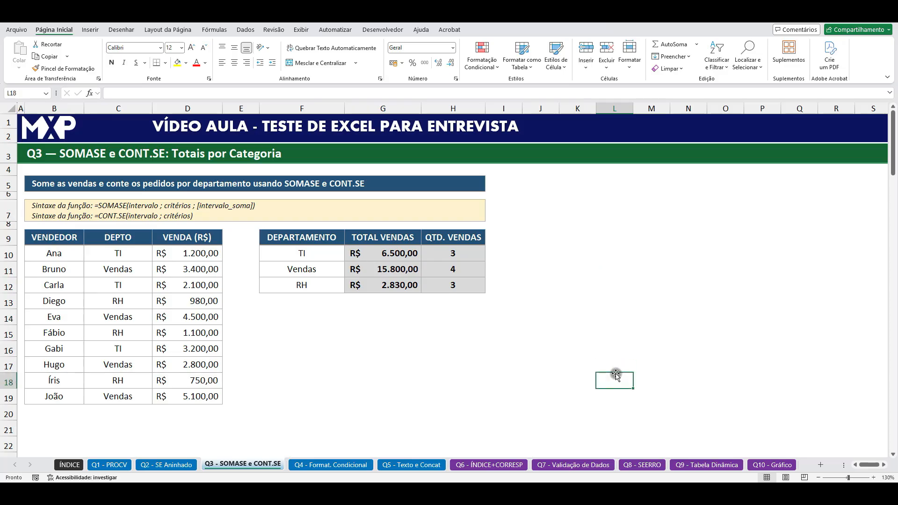
click(347, 367)
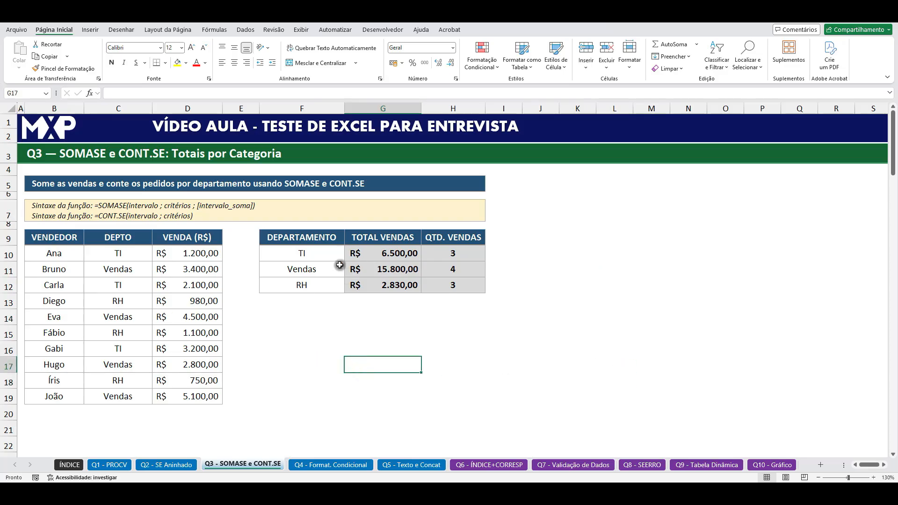
click(68, 240)
drag(68, 239, 184, 395)
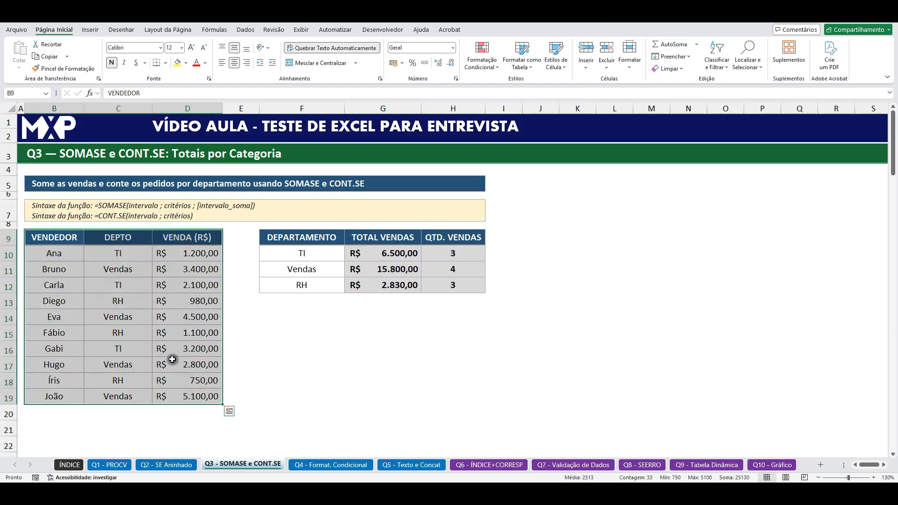
drag(199, 253, 201, 396)
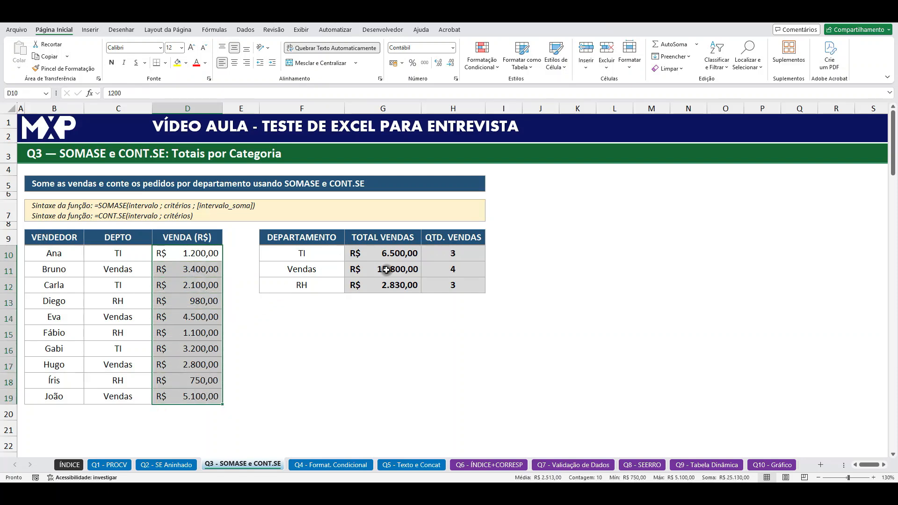
click(77, 187)
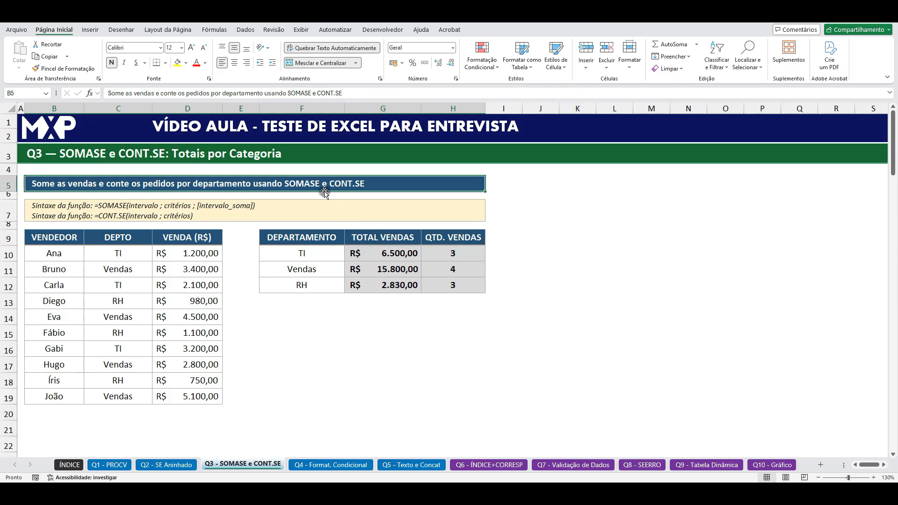
Step: Copy the department summary table F9:H12 to J9 keeping the source column widths, and clear the copied results in K10:L12
drag(323, 239, 444, 286)
key(ctrl+c)
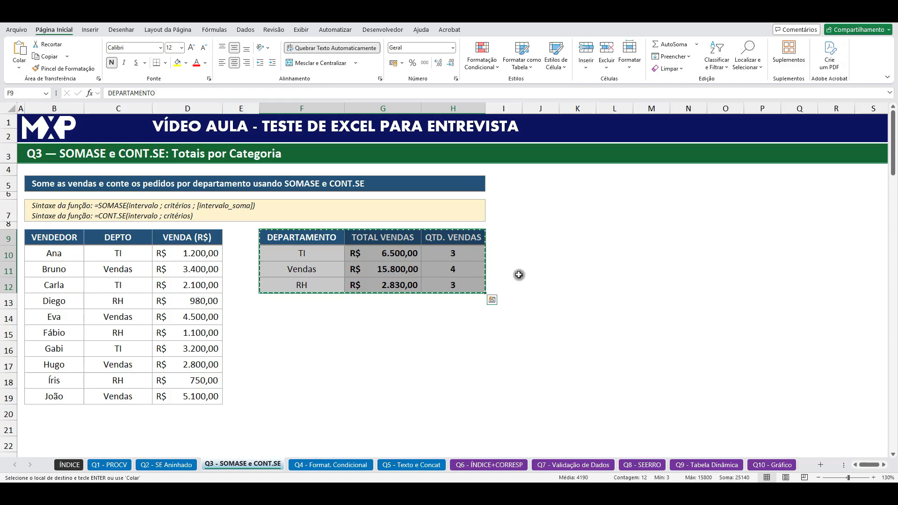
click(536, 237)
key(ctrl+v)
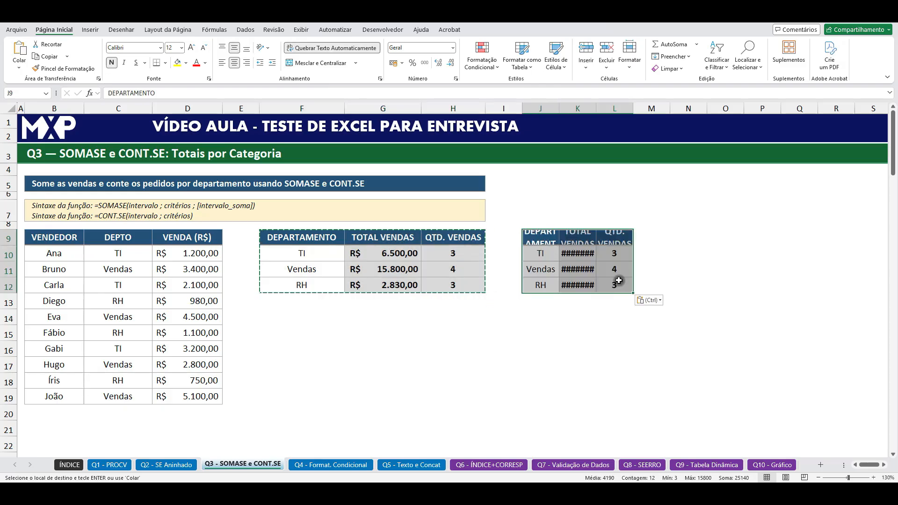
click(649, 300)
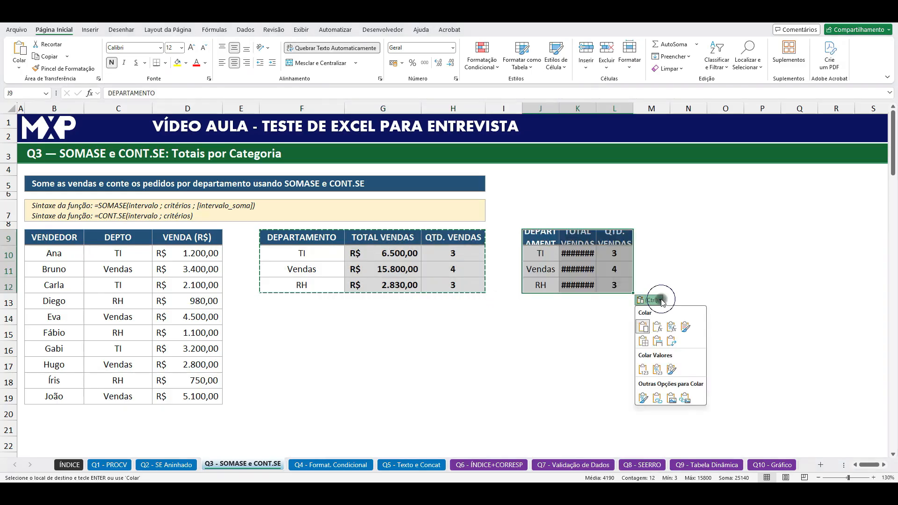
click(657, 341)
click(600, 351)
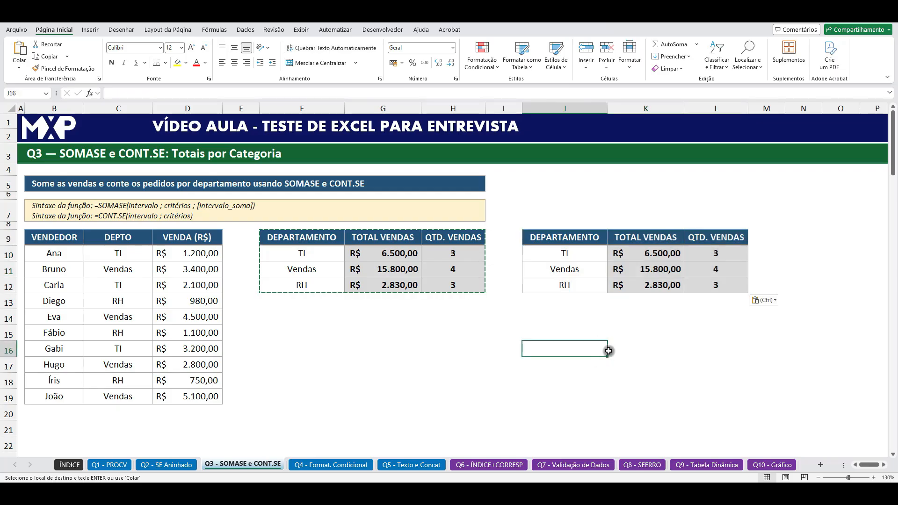
drag(672, 257, 717, 287)
key(Delete)
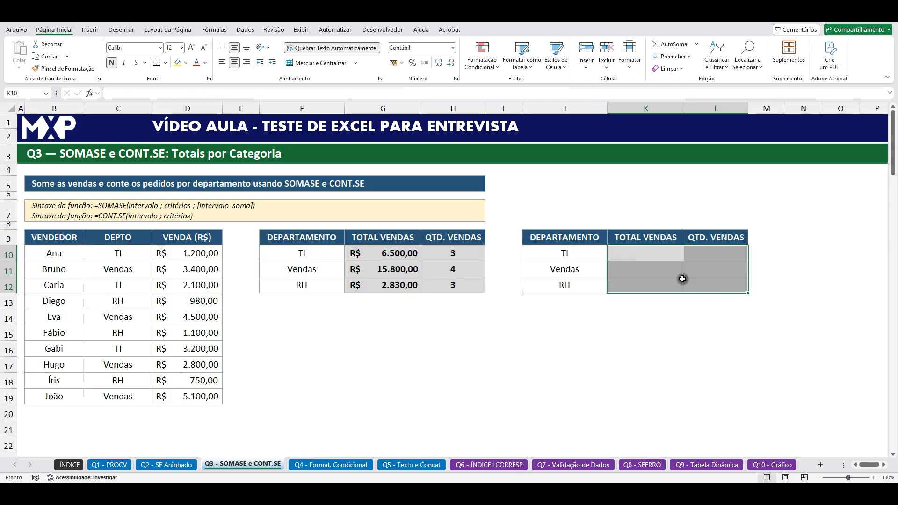
Step: Start a SOMASE formula in K10 with the DEPTO column as the absolute criteria range $C$10:$C$19
click(652, 257)
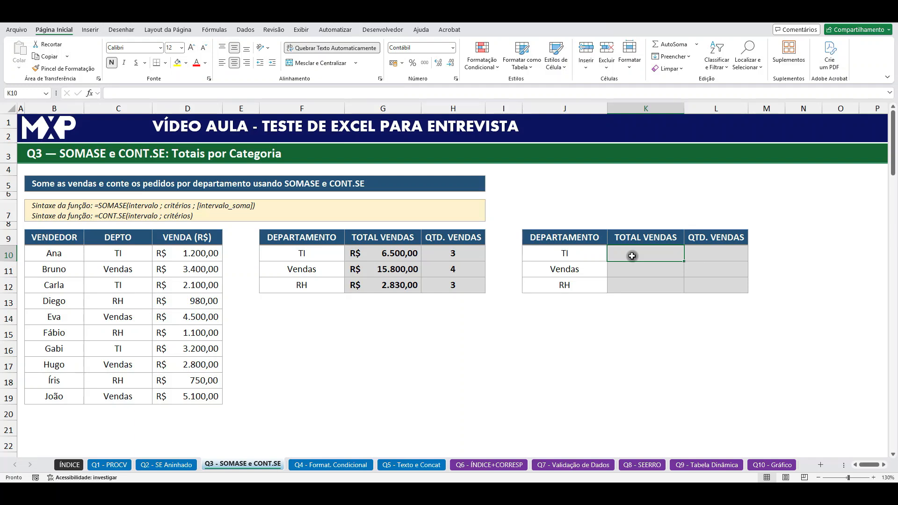
text(=SOMAS)
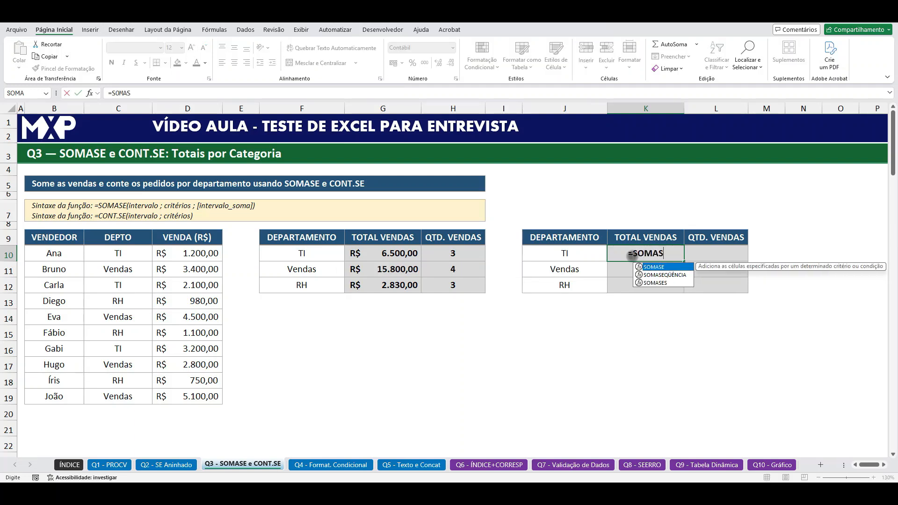
double_click(657, 267)
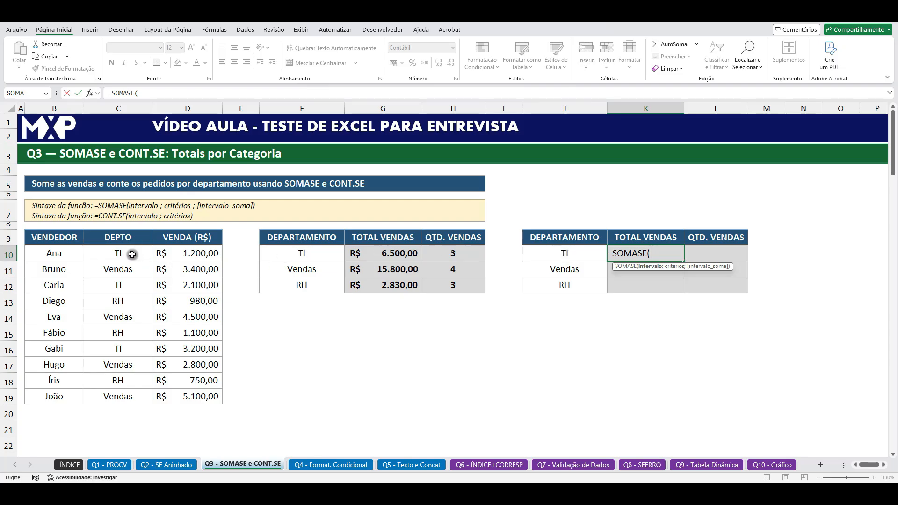
drag(131, 253, 131, 397)
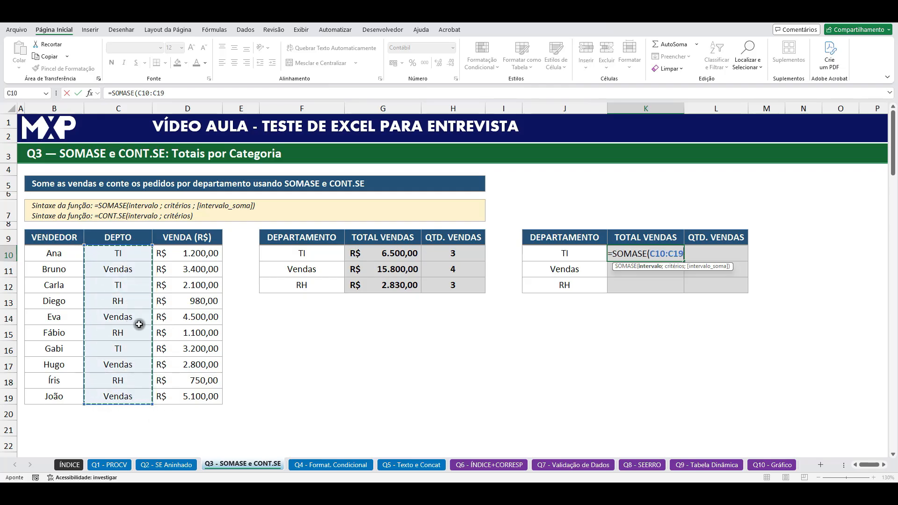
key(F4)
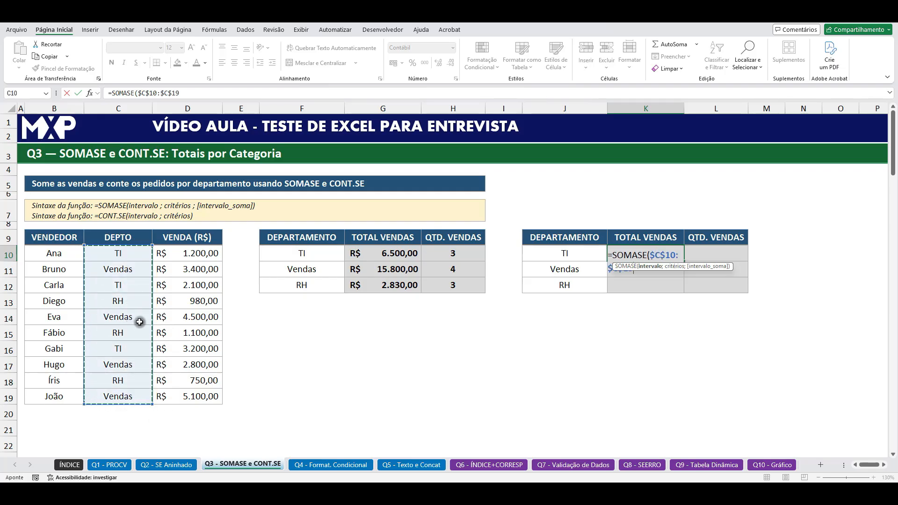
text(;)
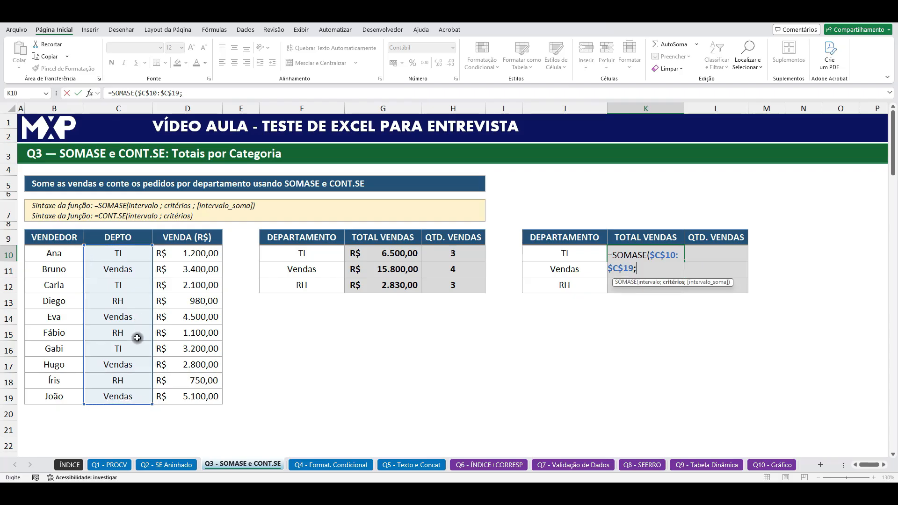
Step: Complete the SOMASE formula in K10 with J10 as criterion and $D$10:$D$19 as the absolute sum range
click(562, 254)
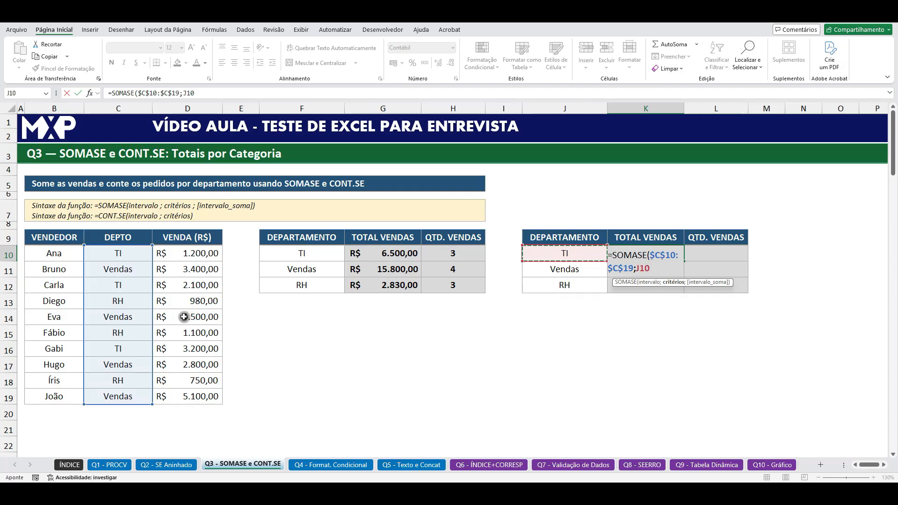
text(;)
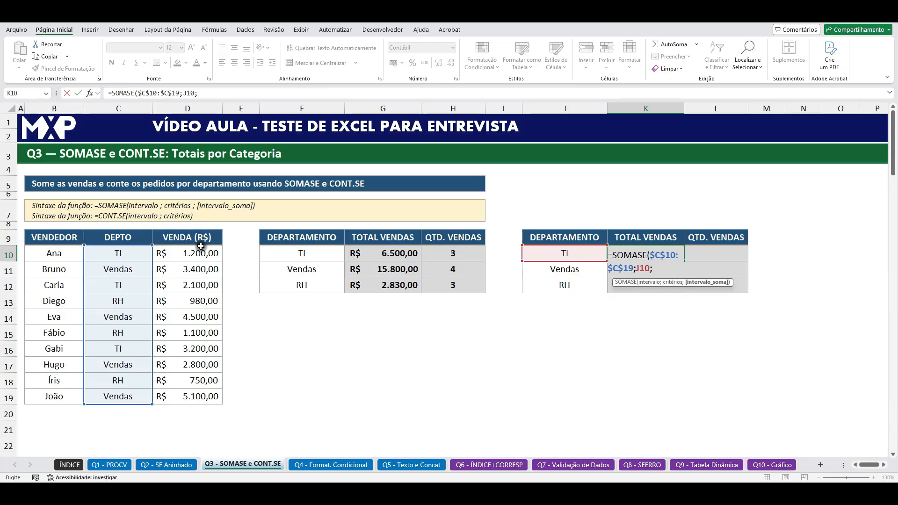
drag(201, 261, 201, 399)
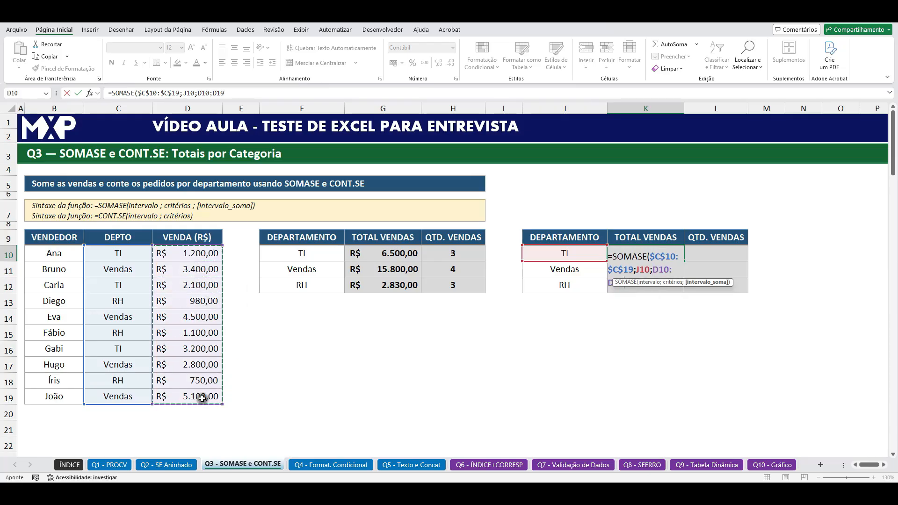
key(F4)
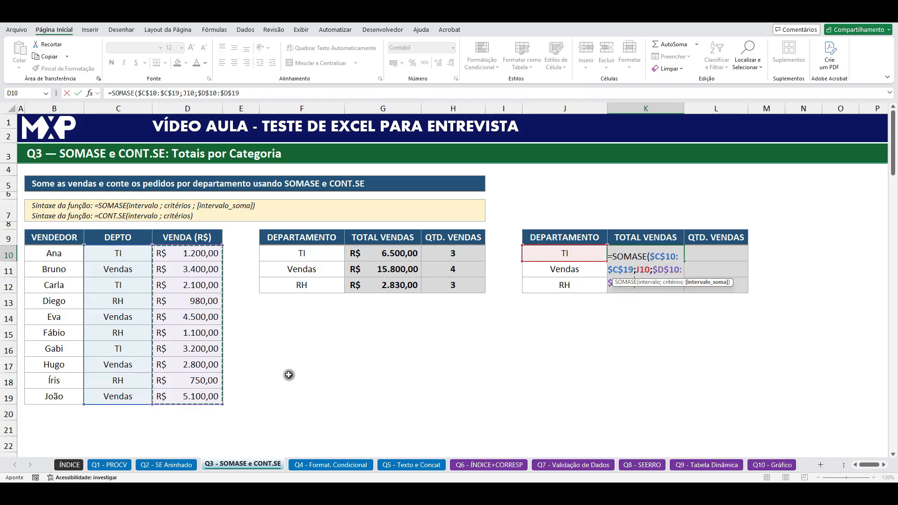
text())
key(Return)
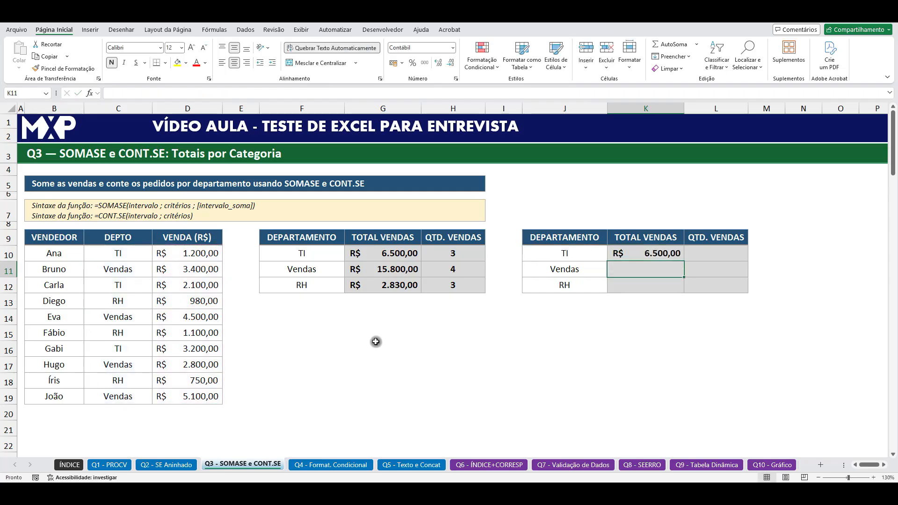
click(139, 238)
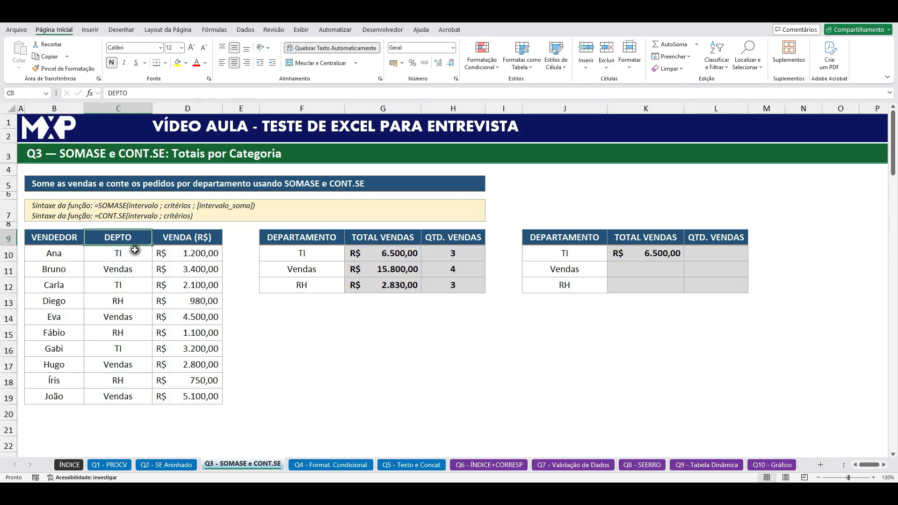
Step: Select the TI sales in D10, D12 and D16 together to check their sum against the total in K10
click(191, 255)
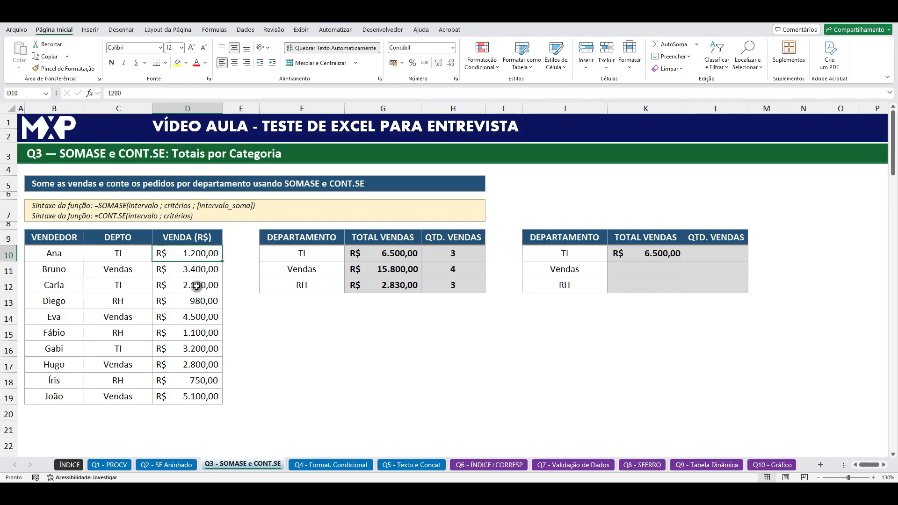
ctrl+click(197, 286)
ctrl+click(194, 349)
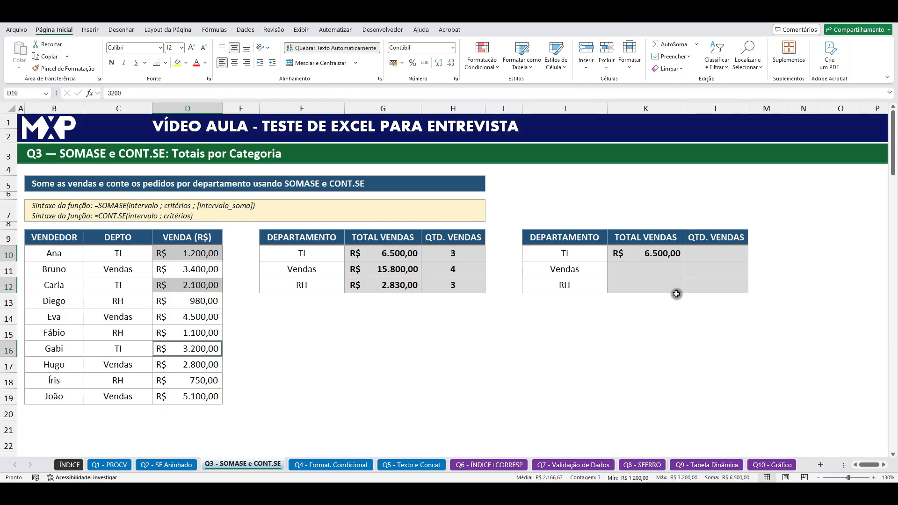
Step: Fill the SOMASE formula from K10 down to K12 and check the copied formula in K11
click(657, 256)
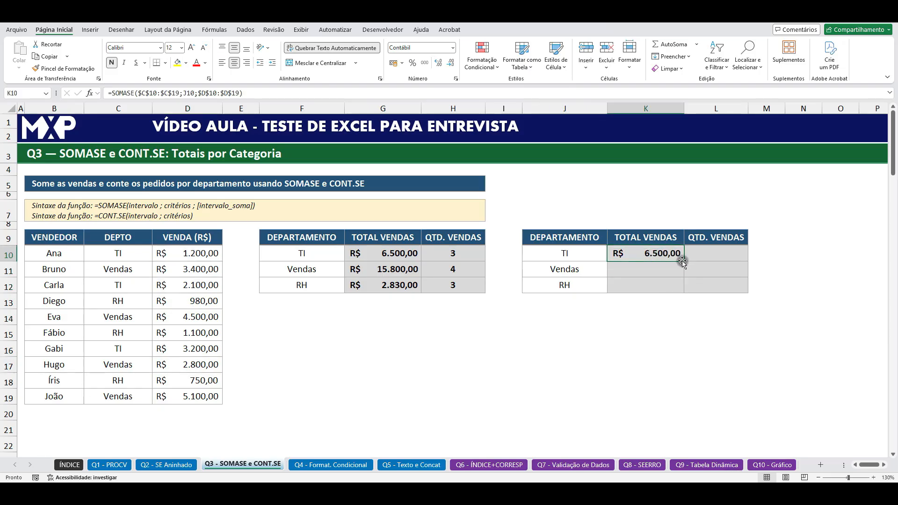
drag(682, 261, 685, 293)
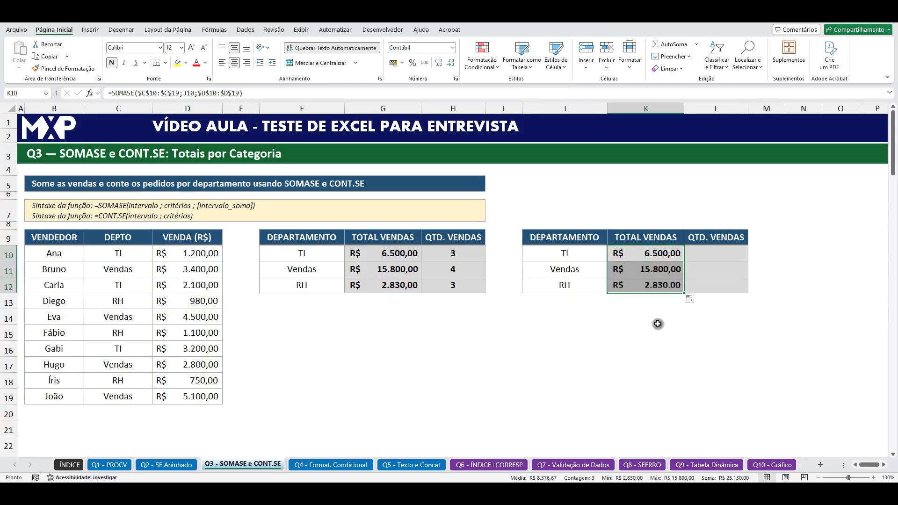
click(654, 271)
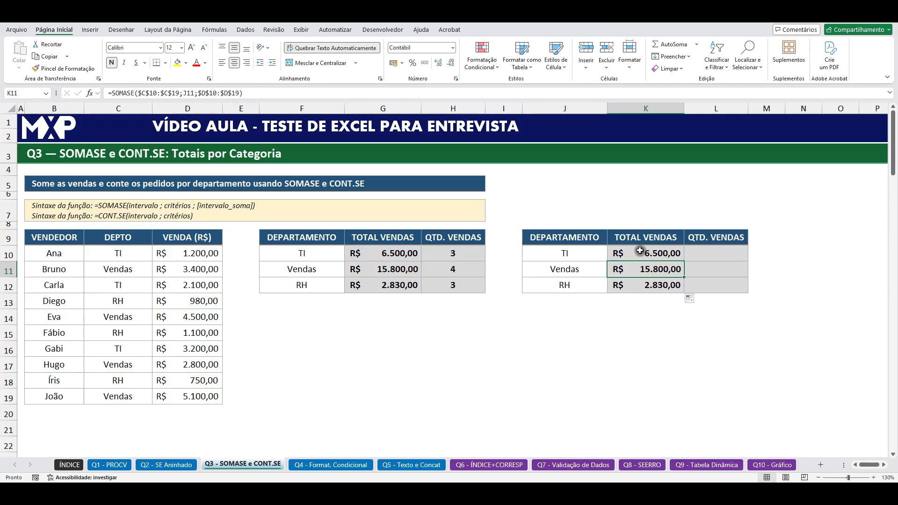
click(646, 256)
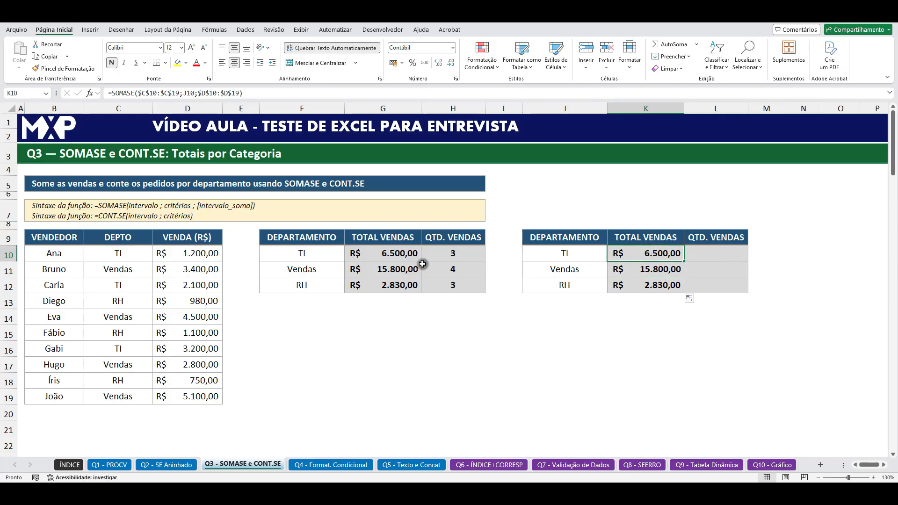
Step: Review the department criteria in J10:J11, the DEPTO range C10:C19, the sales range D10:D19 and the TI entries in C10 and C12
click(580, 252)
click(580, 267)
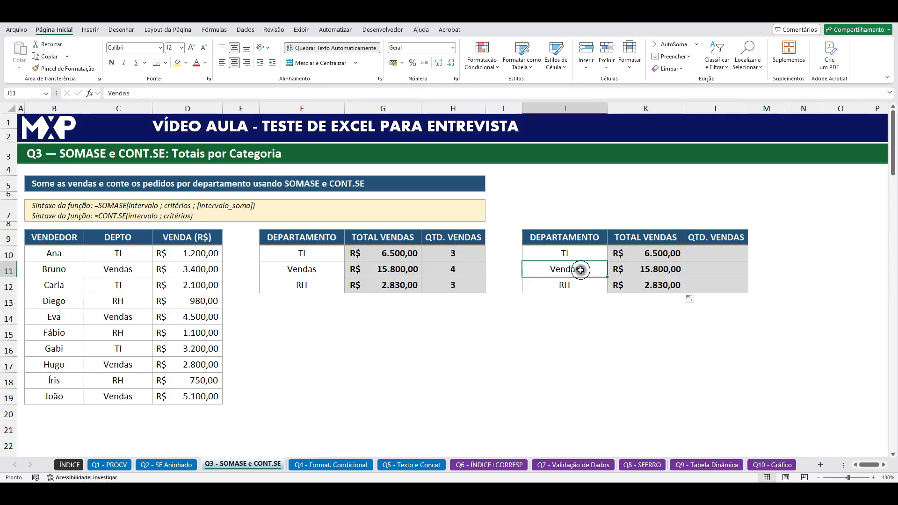
drag(131, 255, 125, 397)
drag(206, 261, 194, 396)
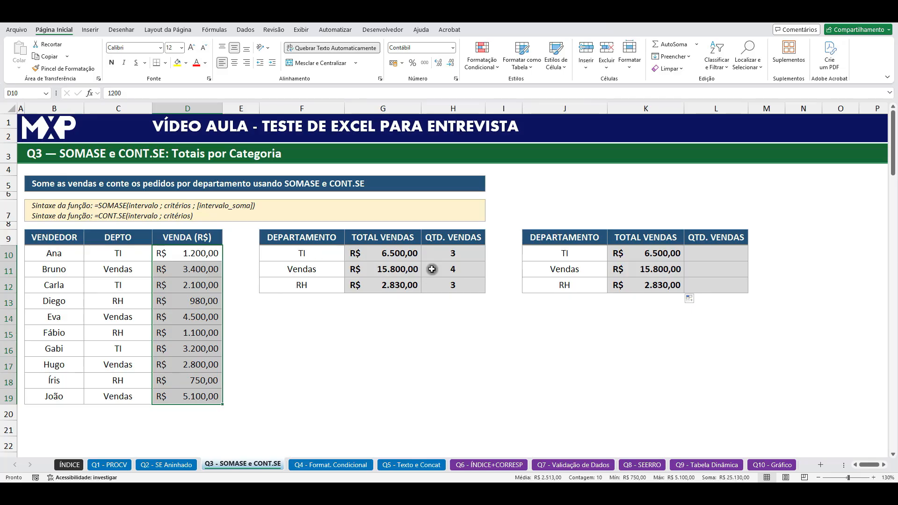
click(710, 255)
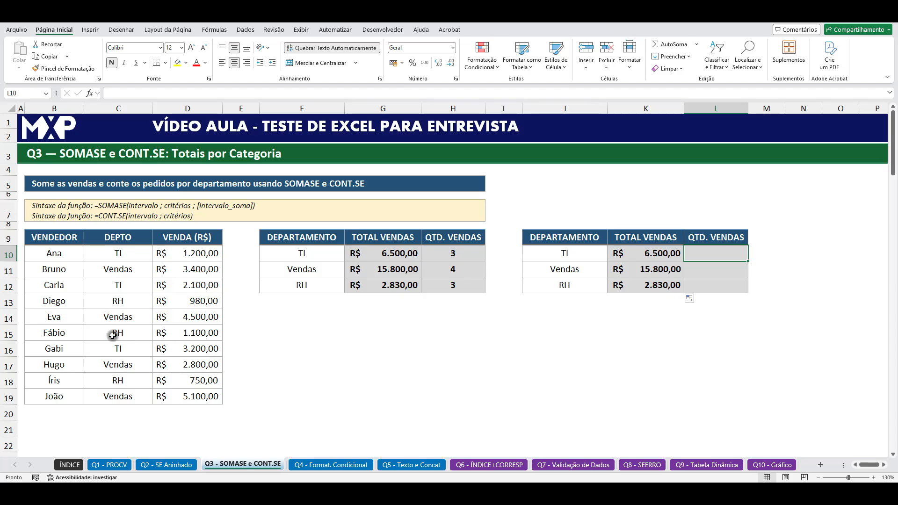
click(127, 257)
click(127, 291)
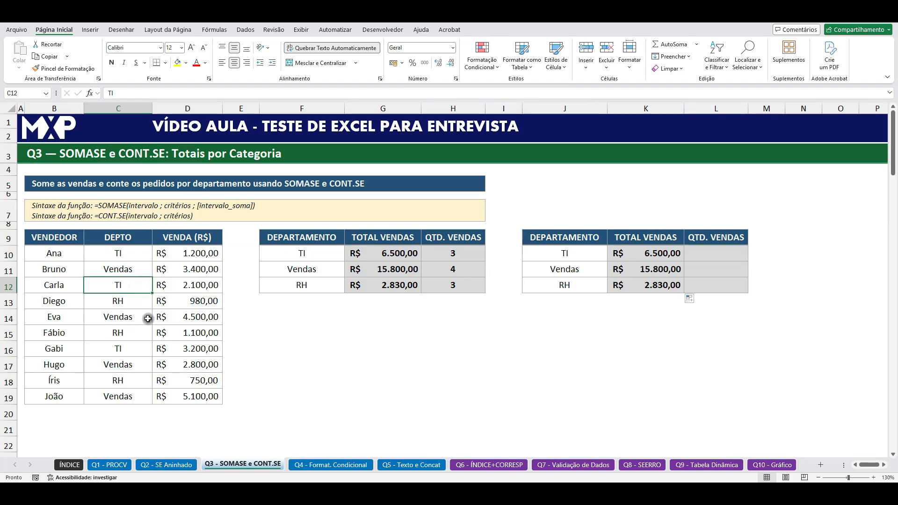
Step: Enter a CONT.SE formula in L10 that counts J10 in the absolute DEPTO range: =CONT.SE($C$10:$C$19;J10)
click(706, 256)
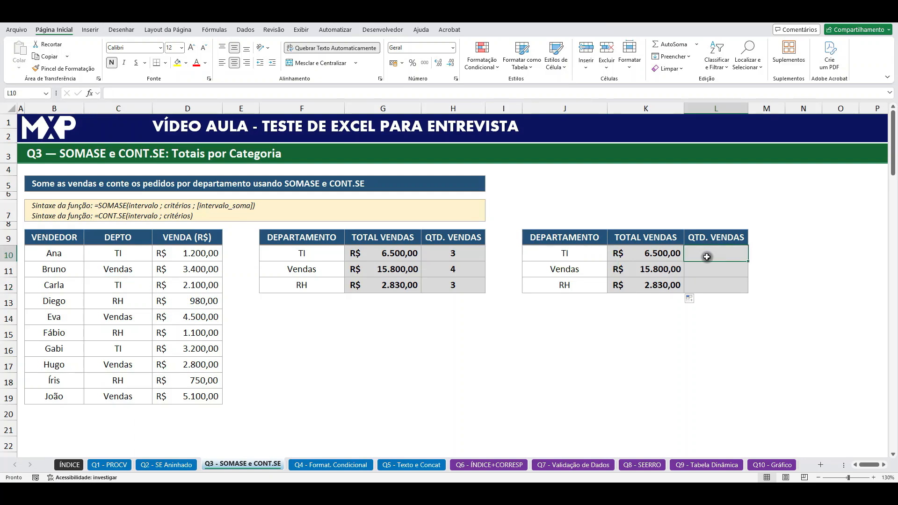
text(=CONT)
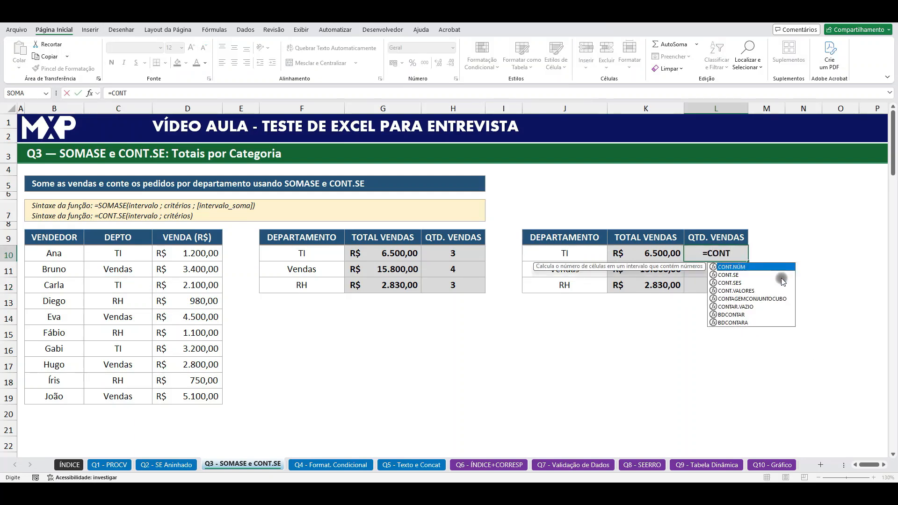
double_click(734, 275)
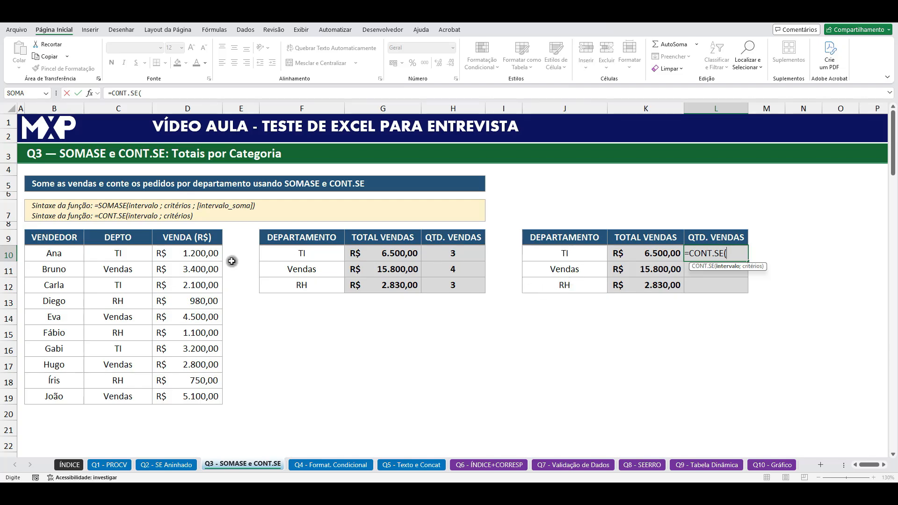
drag(126, 253, 129, 393)
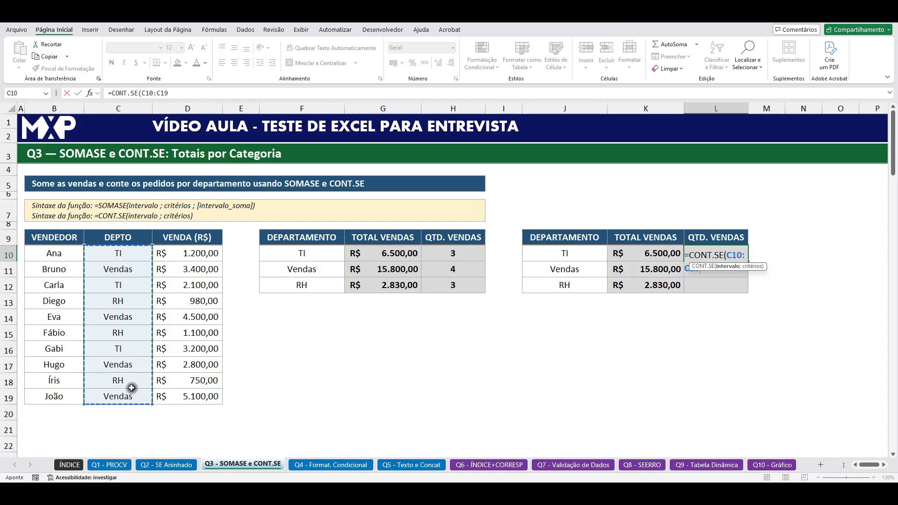
key(F4)
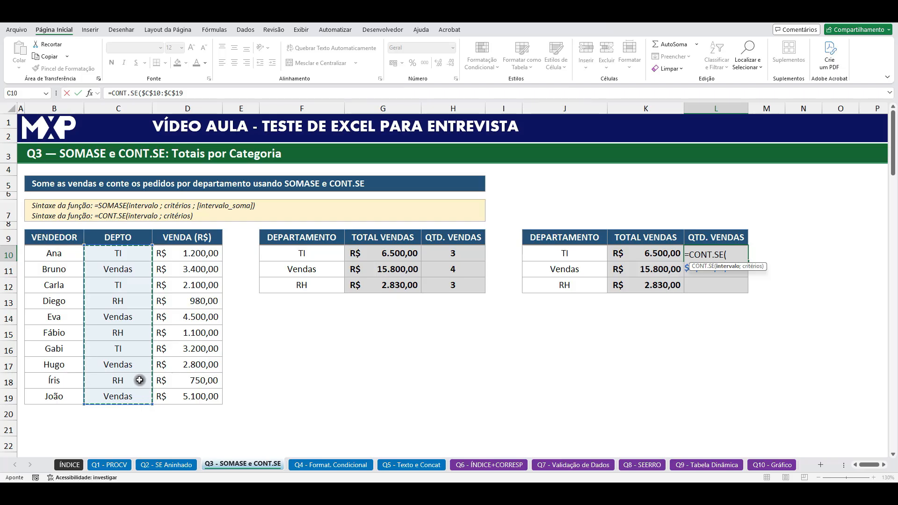
text(;)
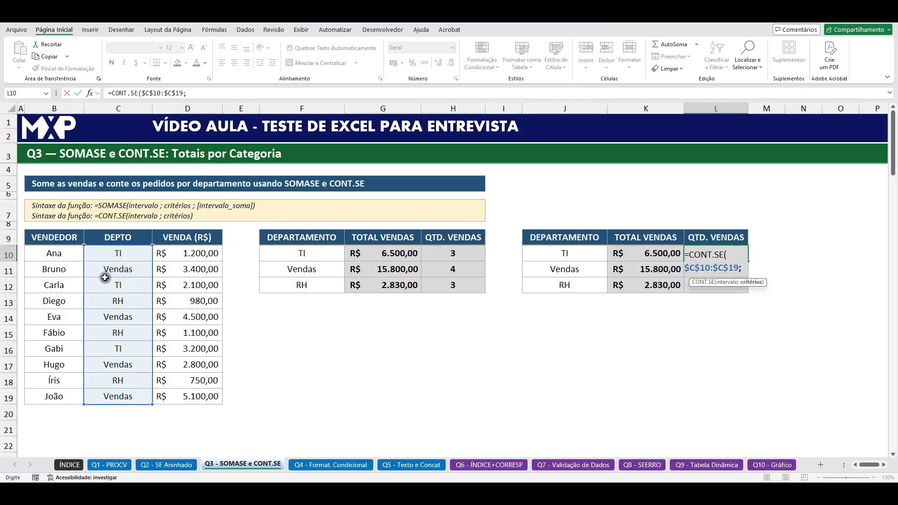
click(575, 254)
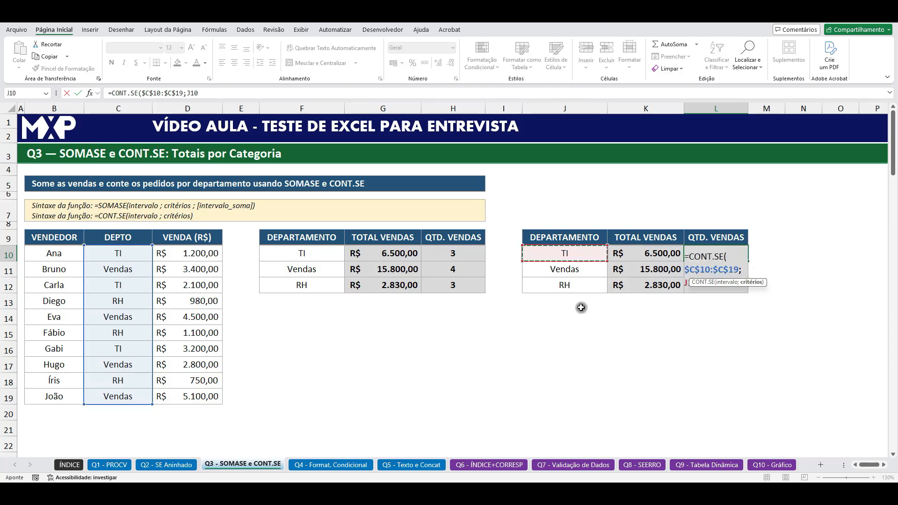
text())
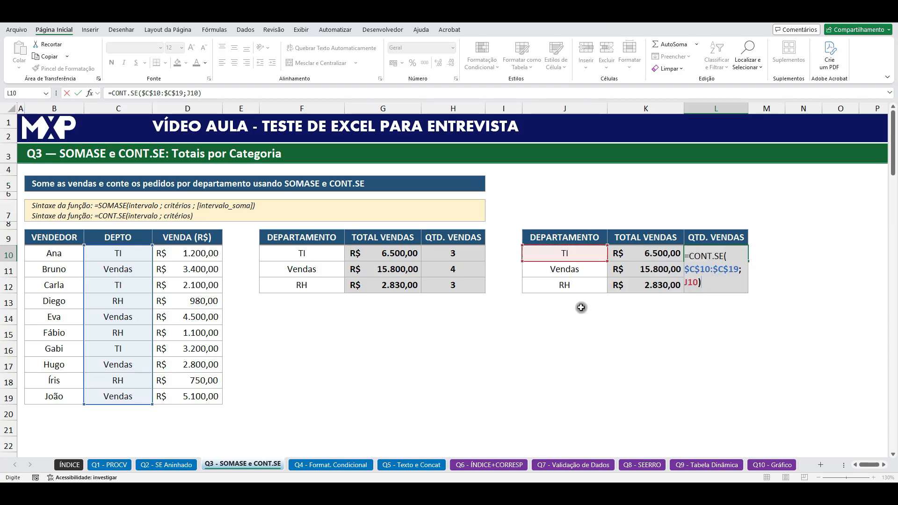
key(Return)
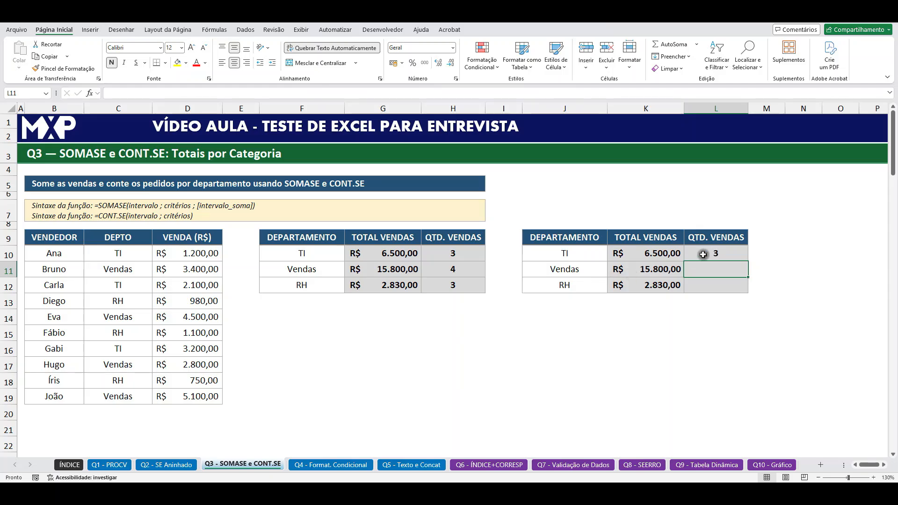
Step: Check the L10 count against the TI entries in C10, C12 and C16
click(576, 254)
click(124, 246)
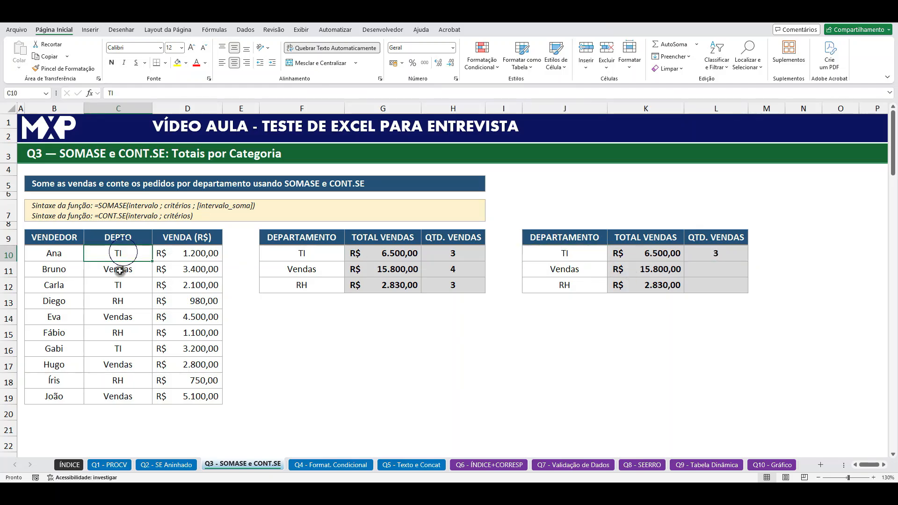
click(120, 286)
click(121, 350)
Step: Fill the CONT.SE formula from L10 down to L12
click(724, 257)
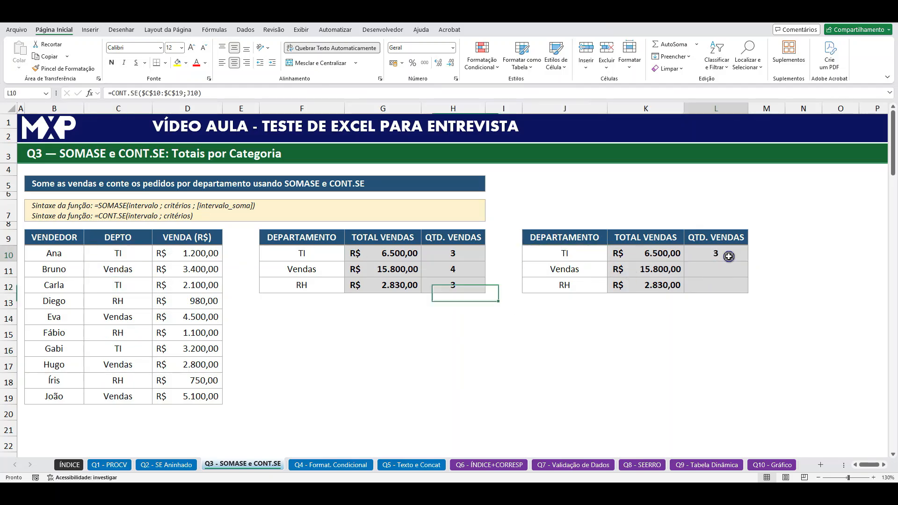
drag(747, 261, 746, 292)
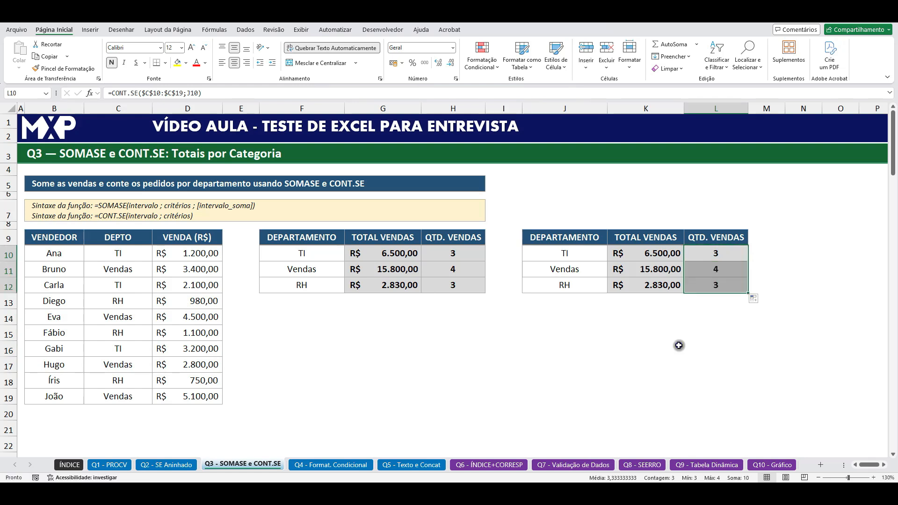
click(680, 346)
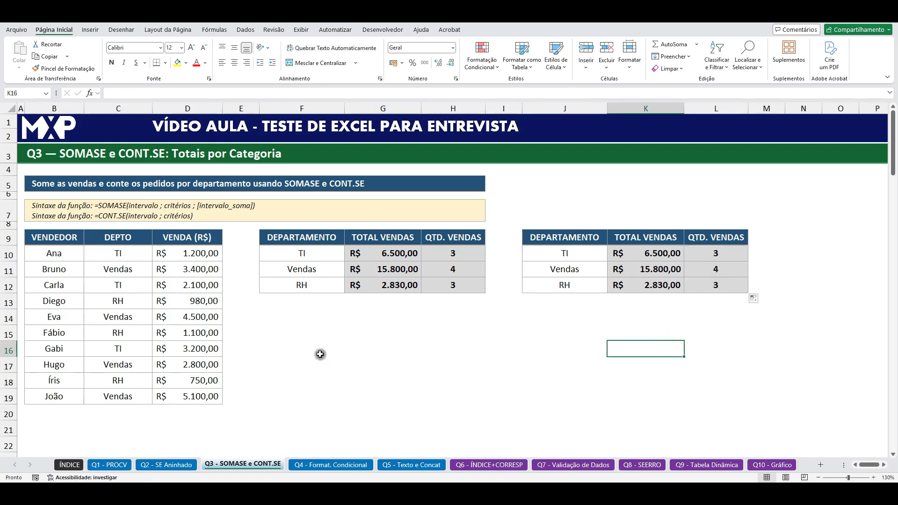
Step: Change the department in C13 to TI to test the summary formulas
click(132, 302)
text(TI)
key(Return)
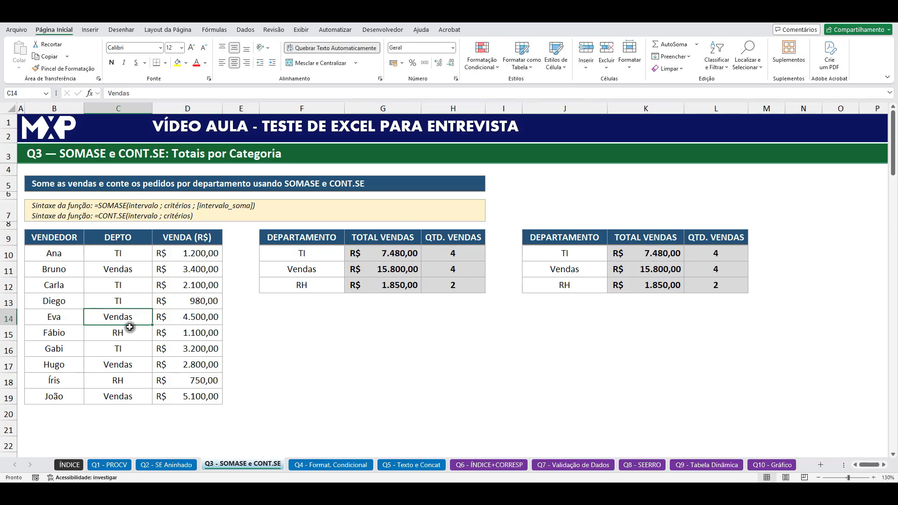
Step: Examine the recalculated TI sales total in K10 and the department counts in L10:L12
click(717, 252)
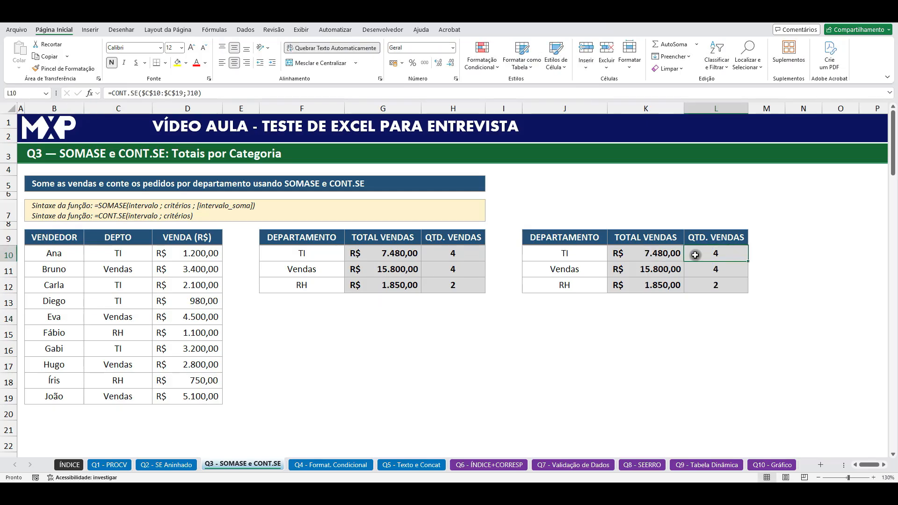
click(660, 253)
click(708, 252)
click(667, 254)
click(717, 256)
click(714, 270)
click(716, 287)
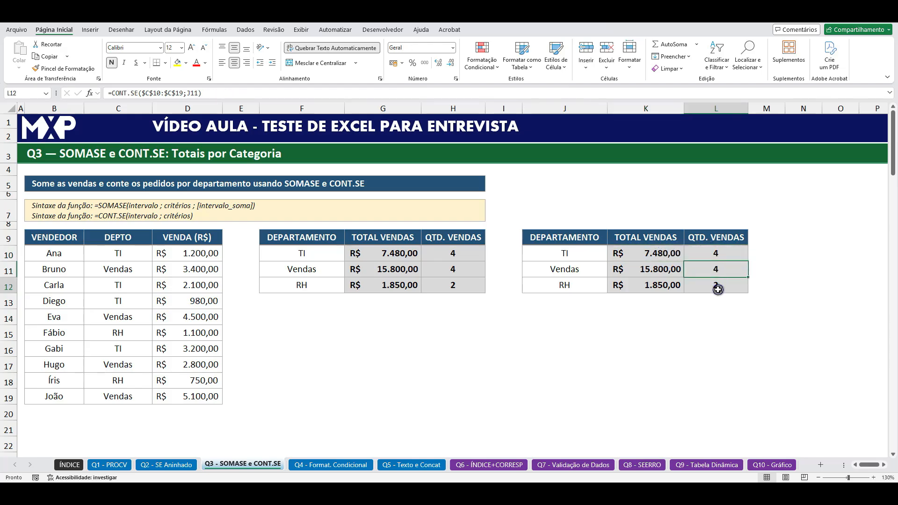
click(662, 391)
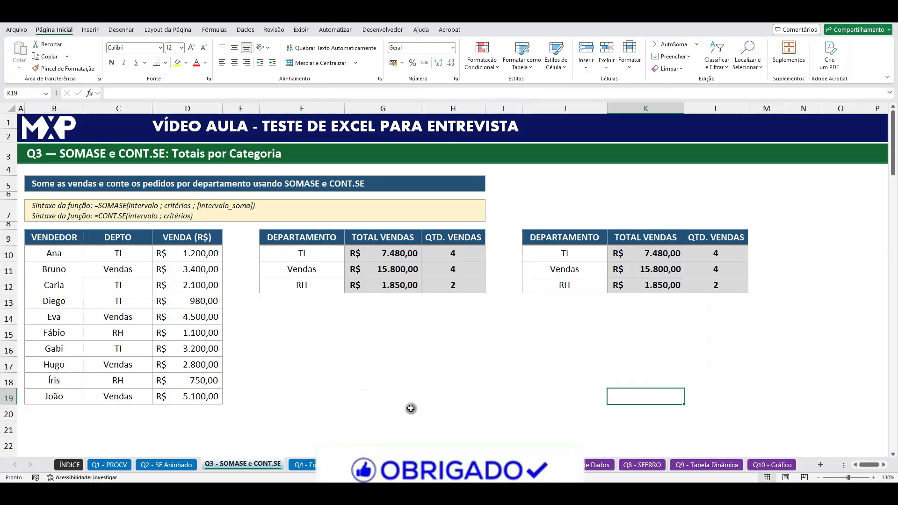
Step: Switch to the Q4 - Format. Condicional sheet and review the task statement and the sales rules with their classifications in B8:C10
click(345, 465)
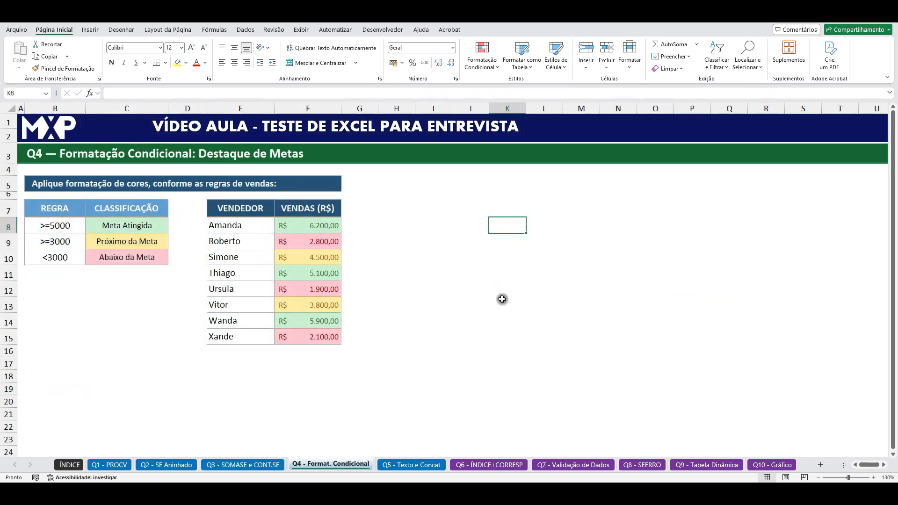
click(509, 332)
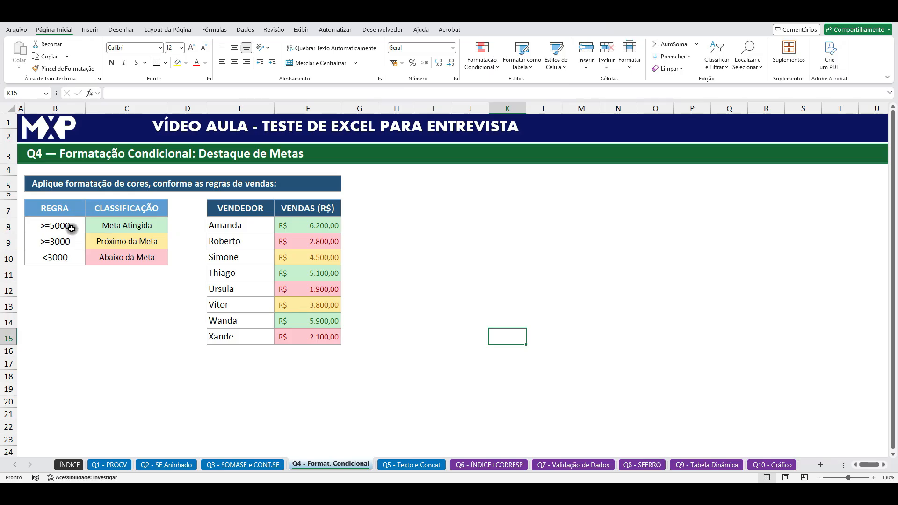
click(89, 184)
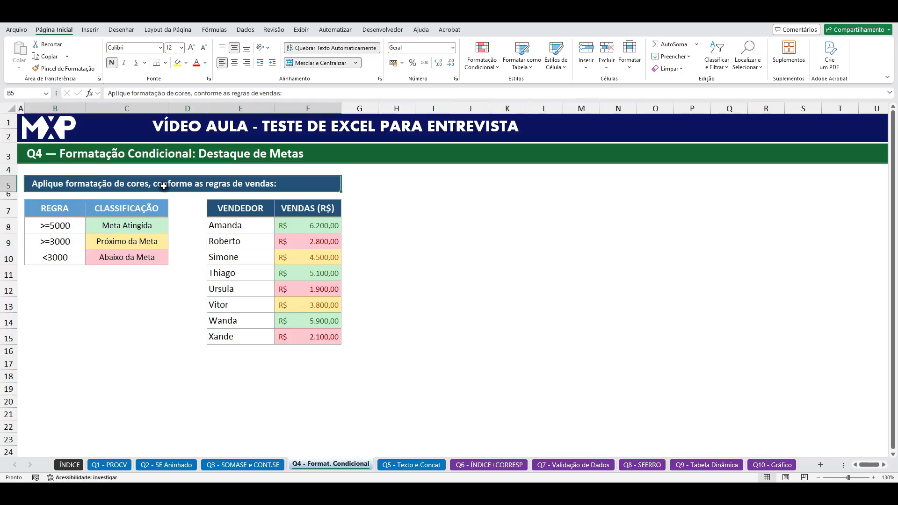
click(454, 238)
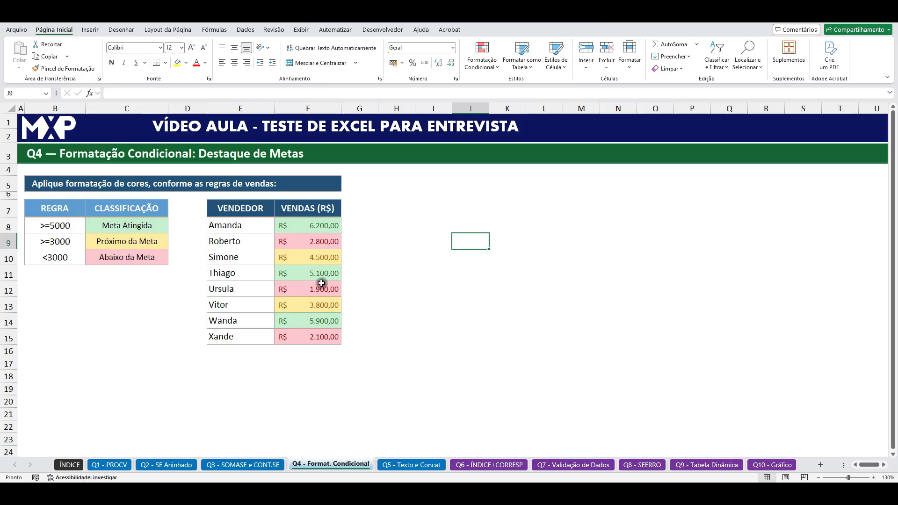
click(61, 226)
click(129, 227)
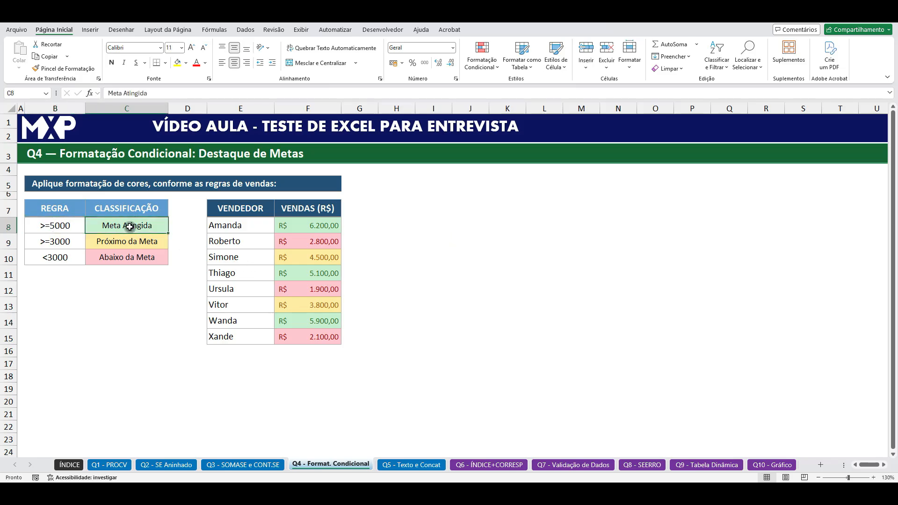
click(55, 241)
click(119, 241)
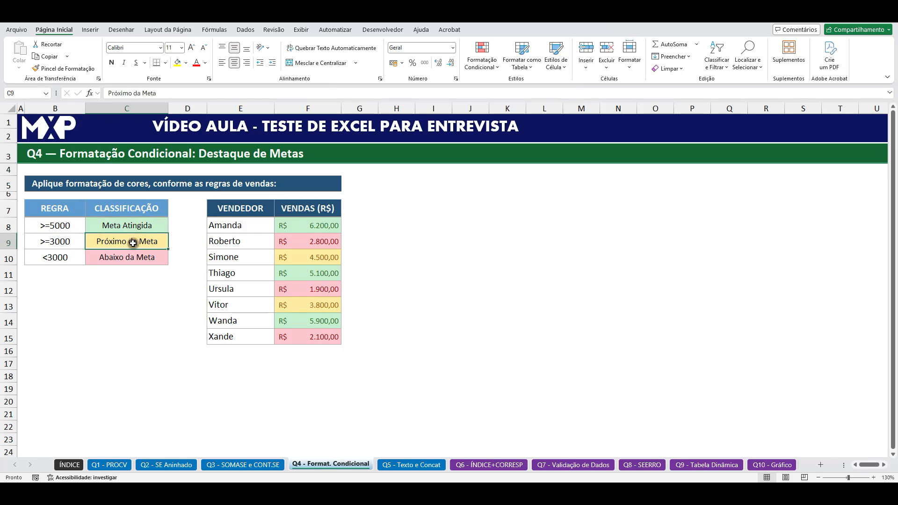
click(57, 256)
click(102, 257)
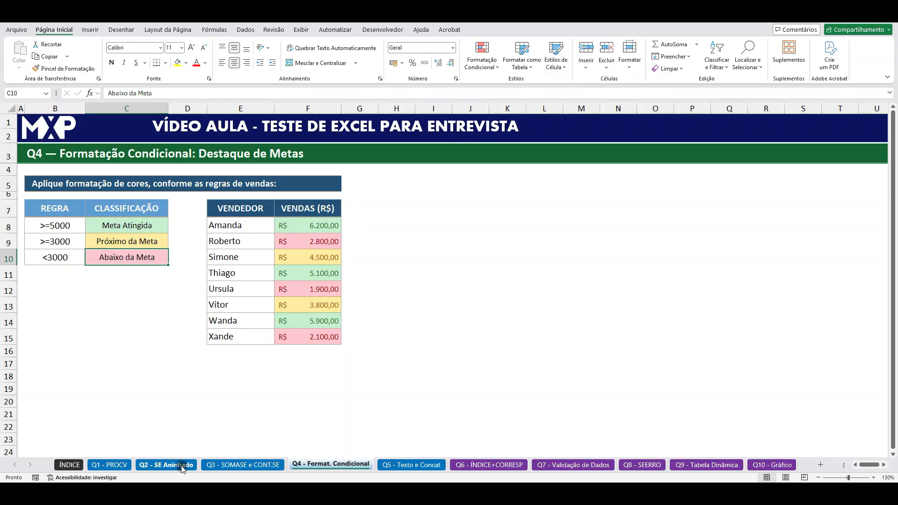
click(356, 224)
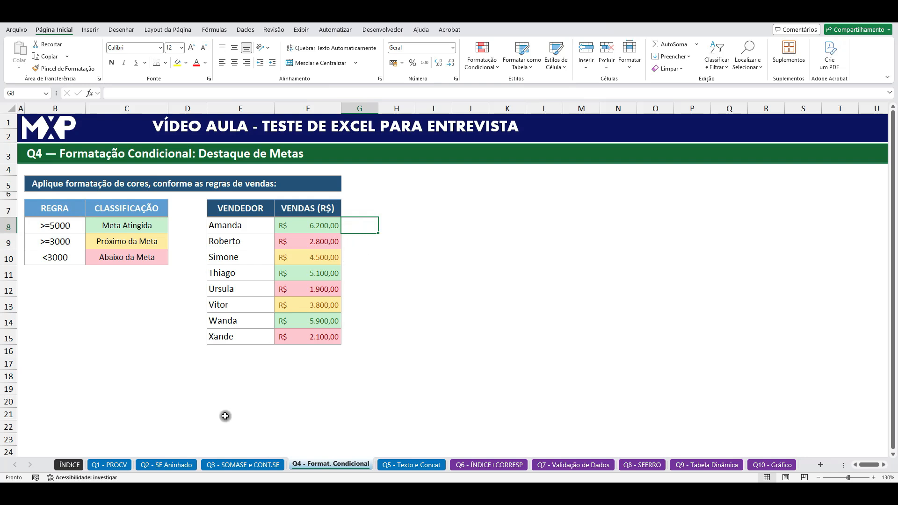
Step: Review the grade rules in B10:B12 on the Q2 - SE Aninhado sheet and return to Q4 - Format. Condicional
click(166, 465)
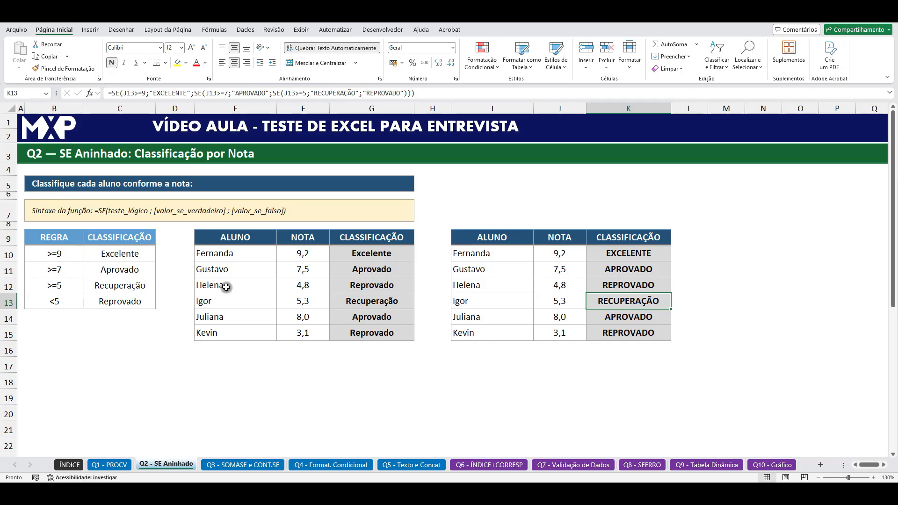
click(59, 254)
drag(61, 265, 61, 284)
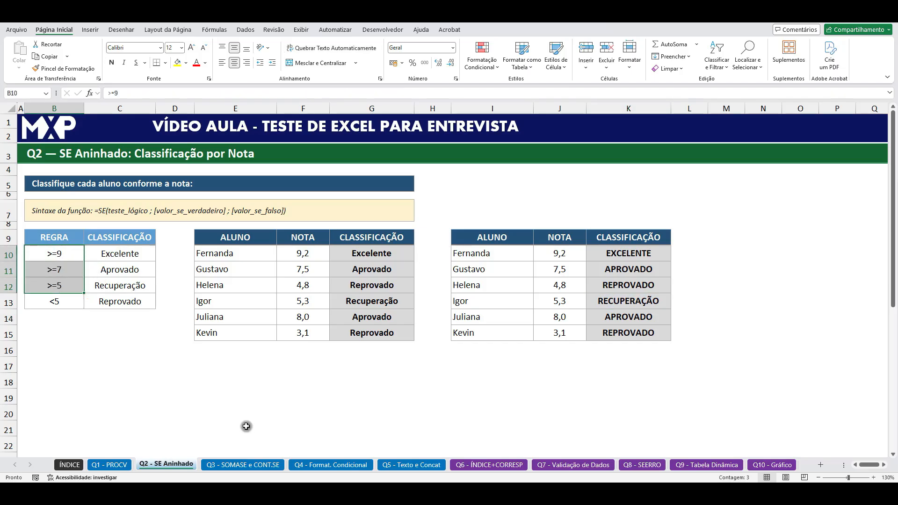
click(328, 464)
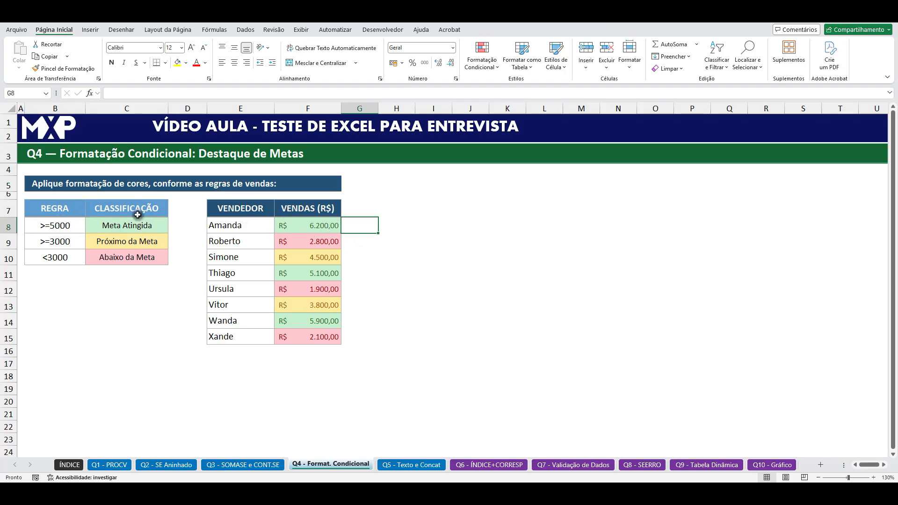
Step: Copy the seller sales table E7:F15 to H7, keeping the source column widths
drag(330, 223, 323, 337)
drag(268, 212, 312, 337)
key(ctrl+c)
click(392, 211)
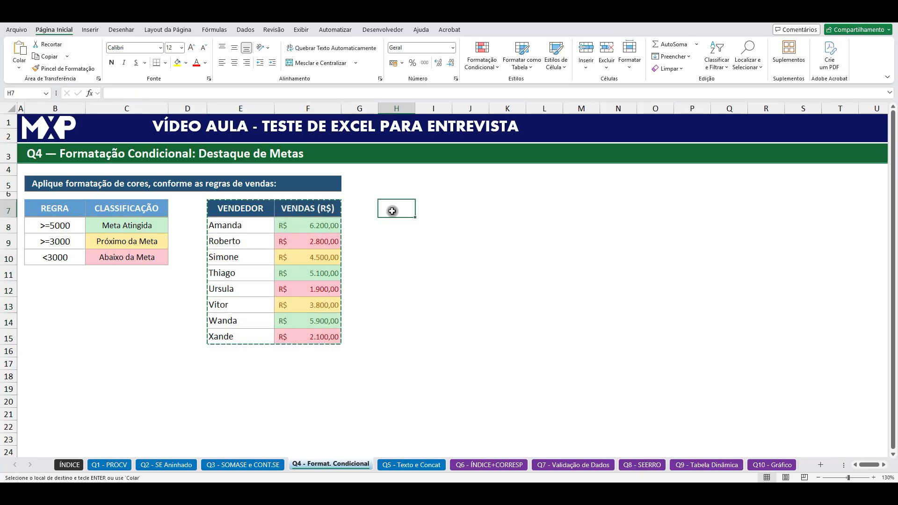
key(ctrl+v)
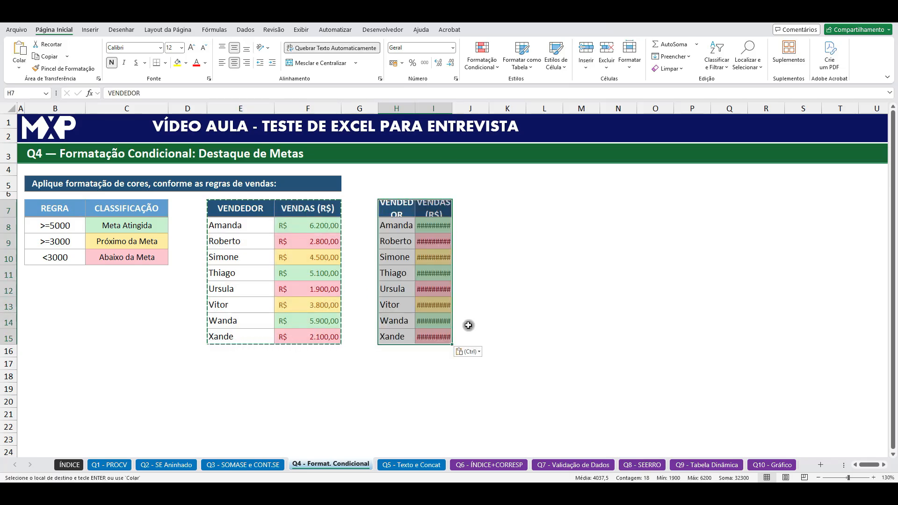
click(478, 352)
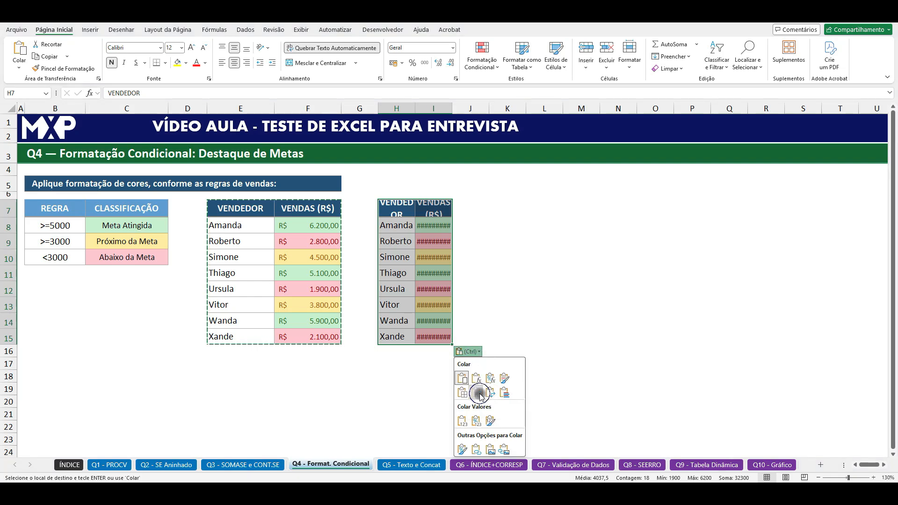
click(479, 395)
click(479, 376)
Step: Clear the conditional formatting rules from the copied sales values in I8:I15 and cancel the copy selection
drag(476, 227, 477, 334)
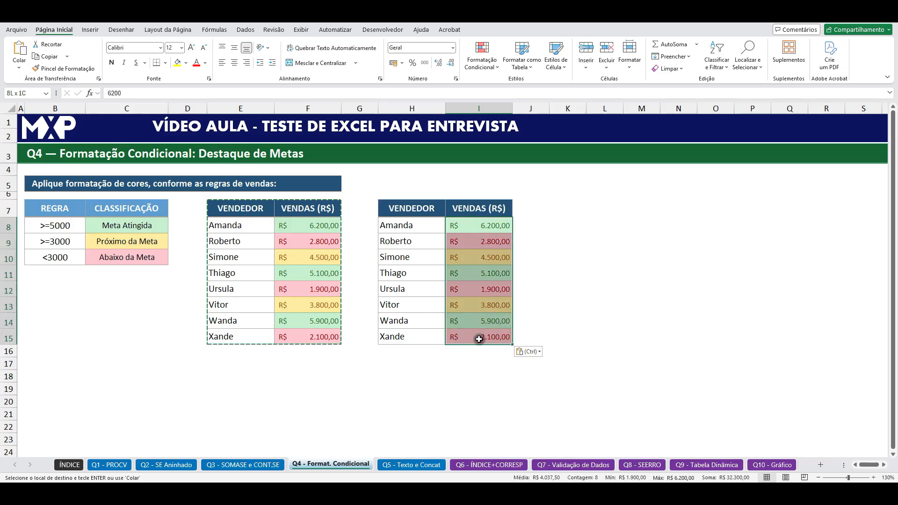
click(482, 59)
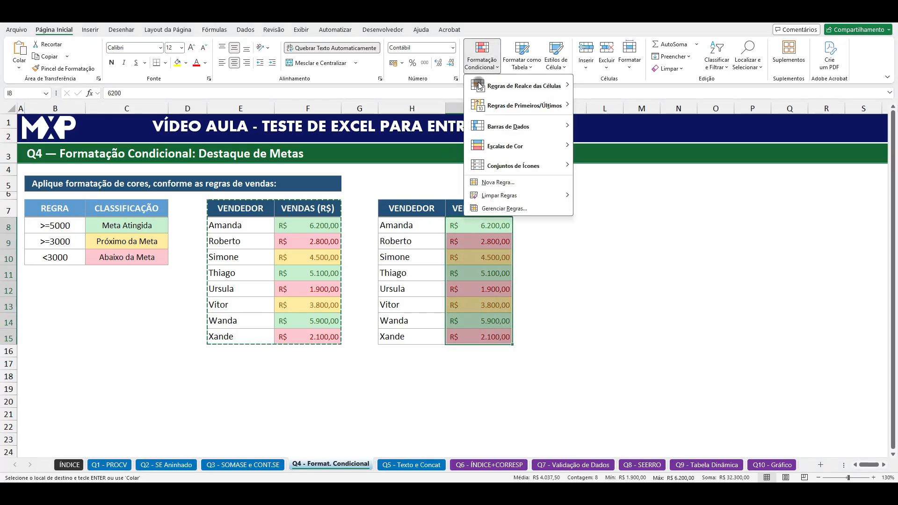
mouse_move(496, 198)
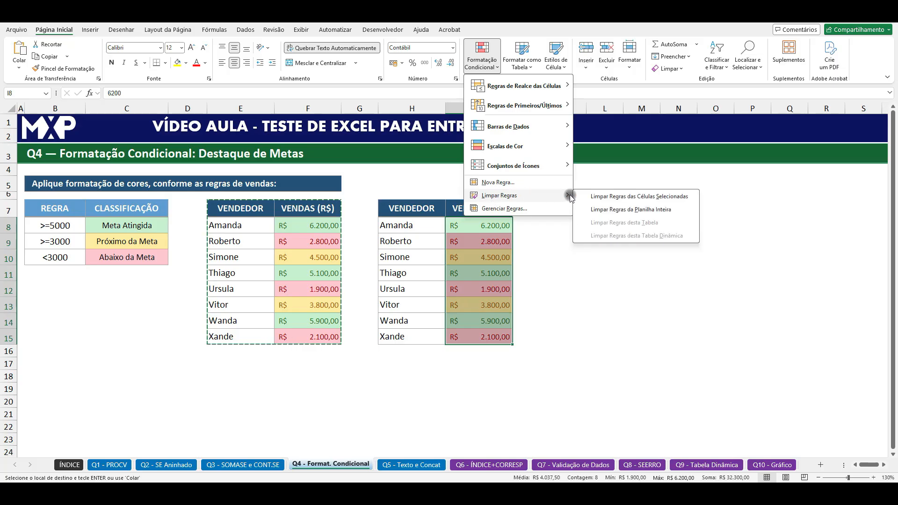
click(632, 197)
click(654, 238)
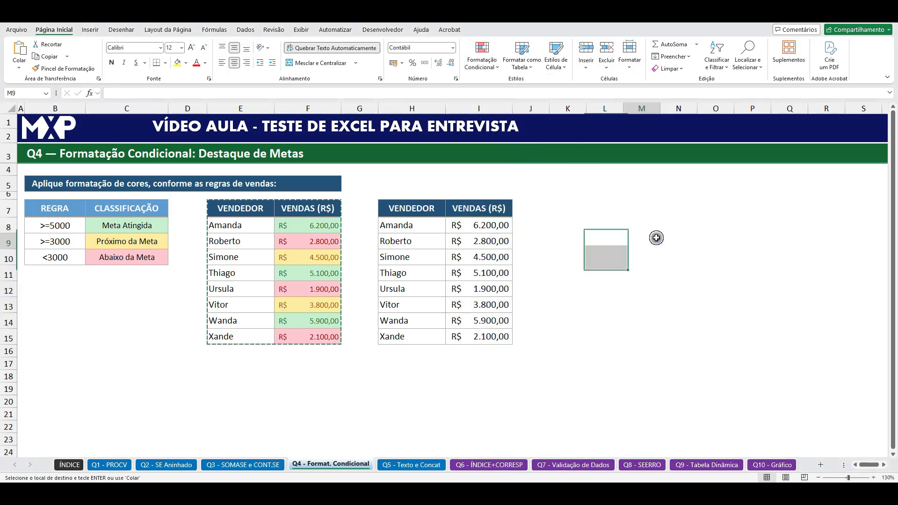
key(Escape)
click(549, 321)
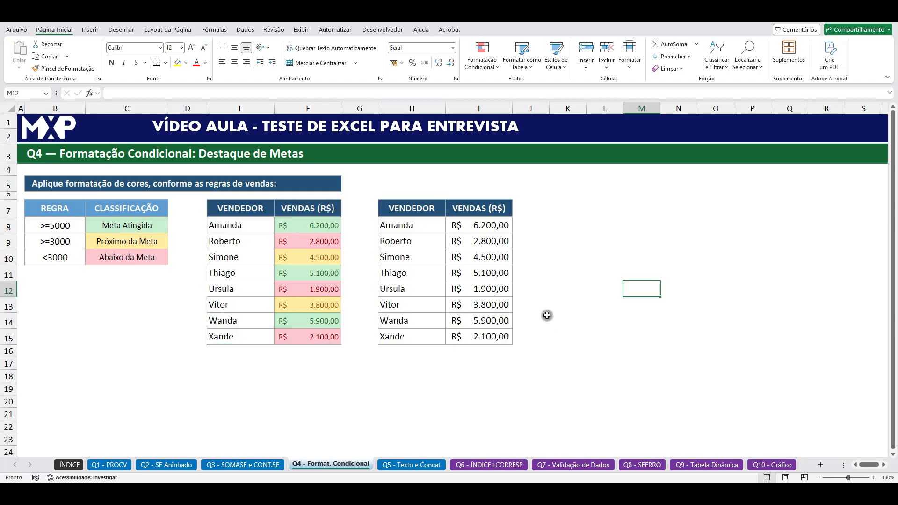
Step: Create a conditional formatting rule for I8:I15 that targets cell values greater than or equal to 5000
drag(475, 227, 474, 333)
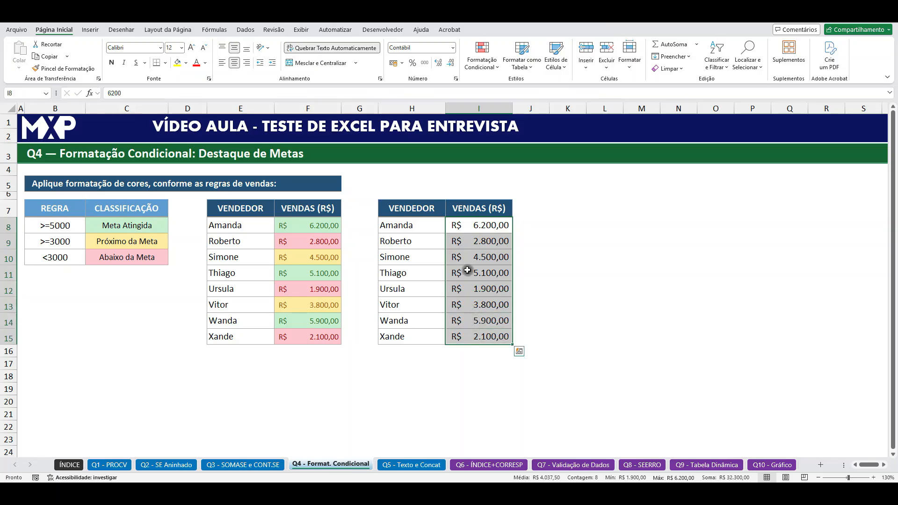
click(489, 69)
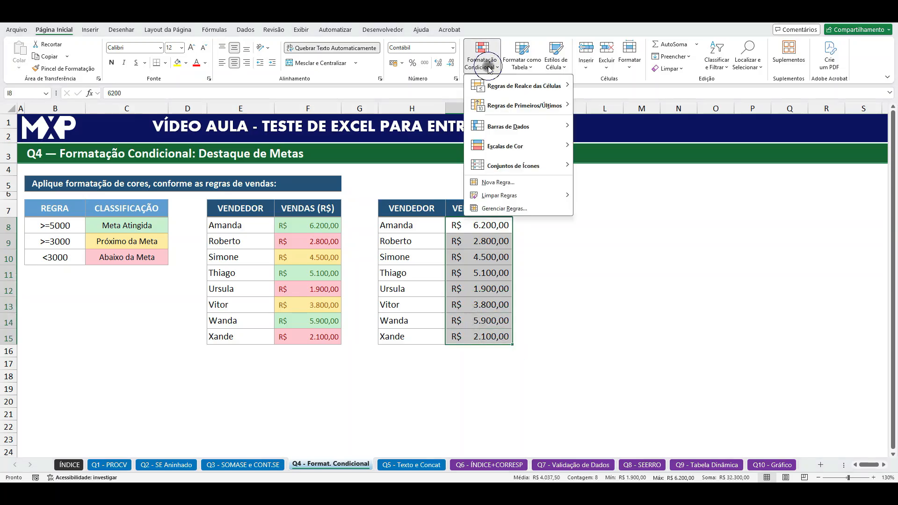
click(498, 182)
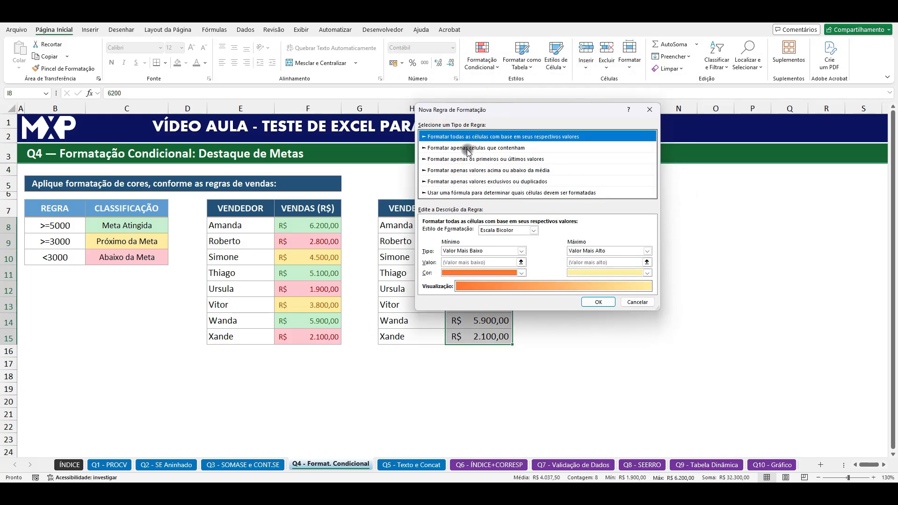
click(467, 150)
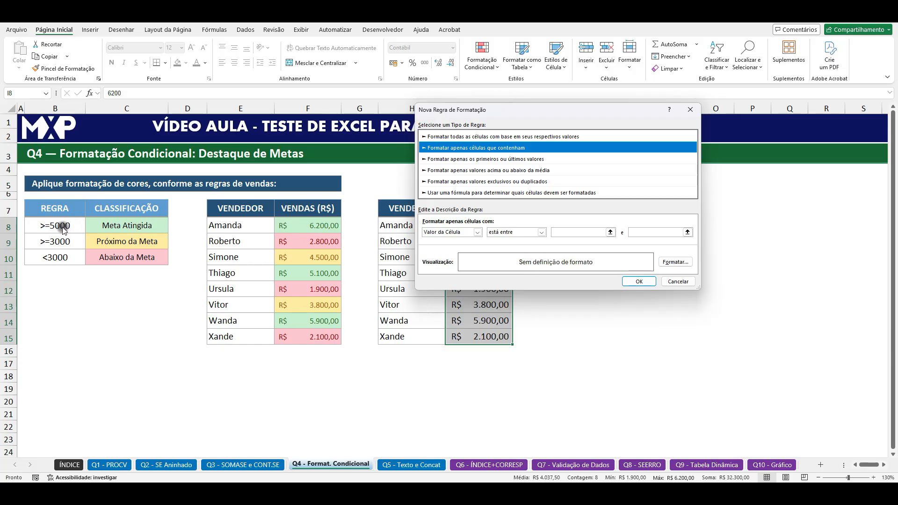
click(541, 232)
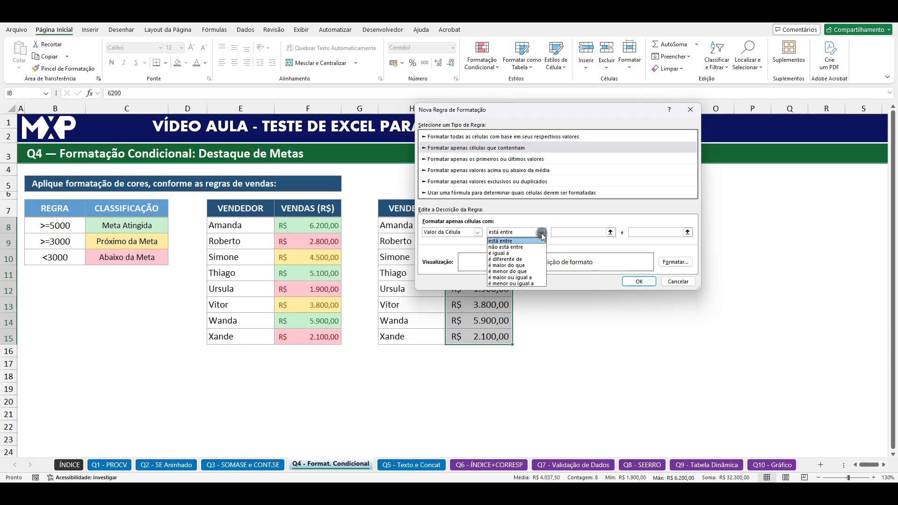
click(519, 277)
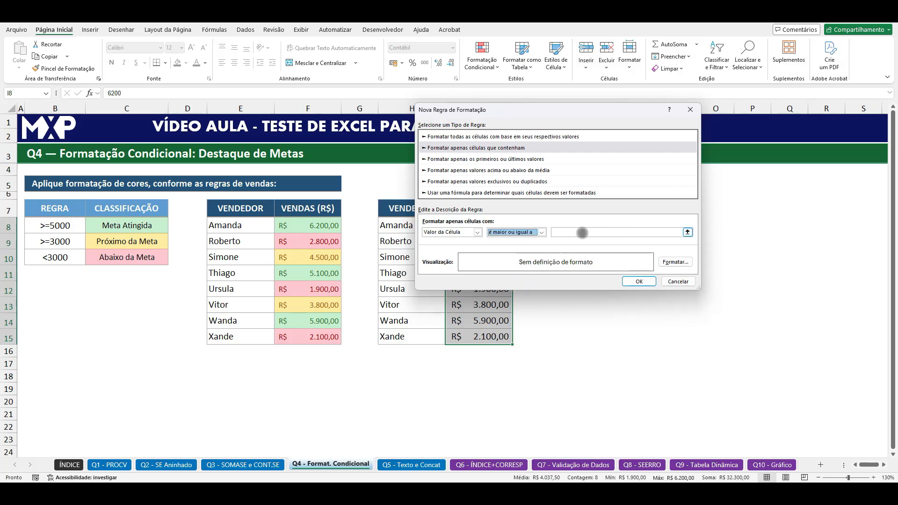
click(582, 232)
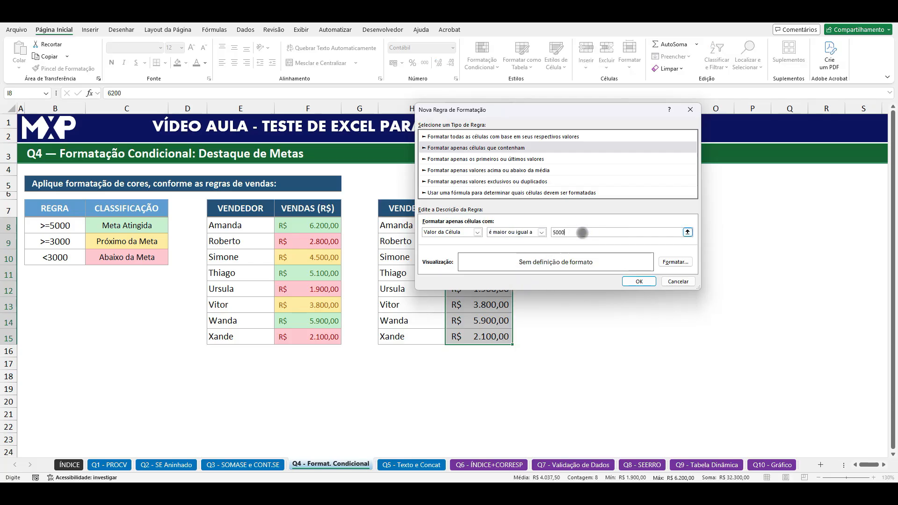
Step: Give the 5000 rule a light green fill, apply it and compare I8 with the original F8
click(674, 262)
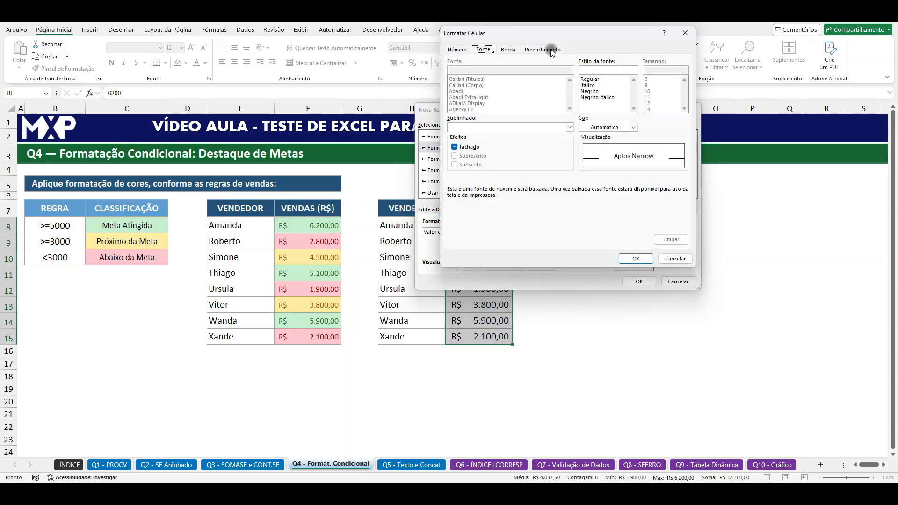
click(542, 50)
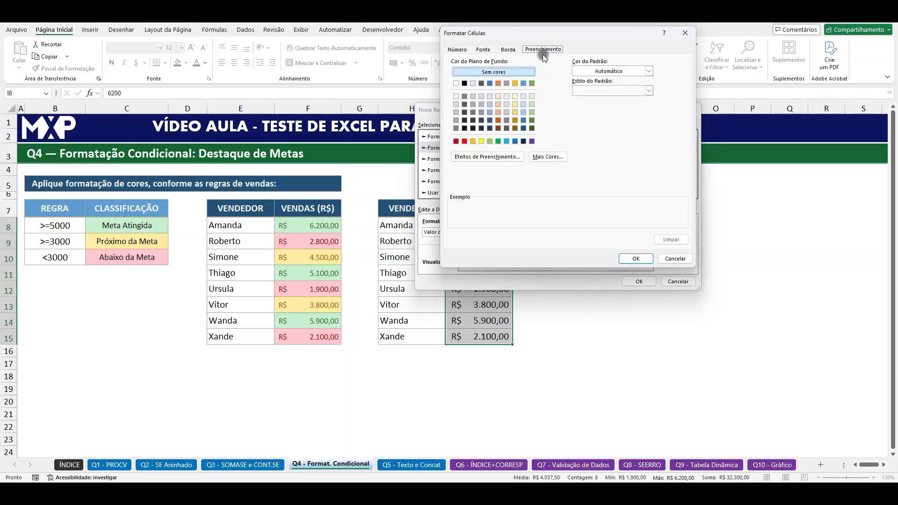
click(531, 104)
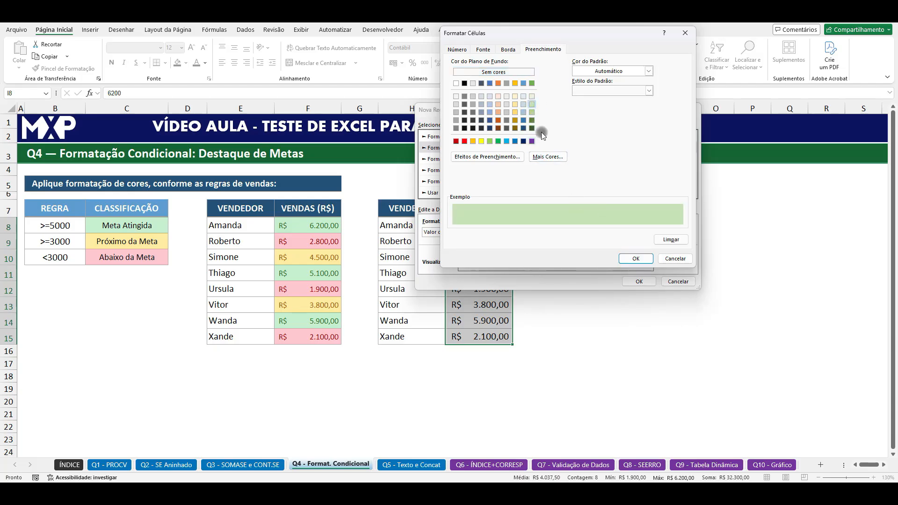
click(636, 259)
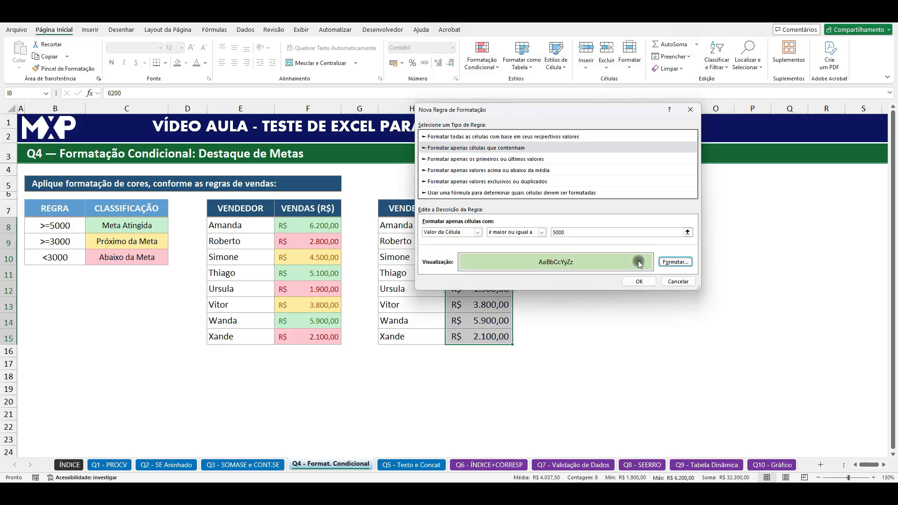
click(640, 282)
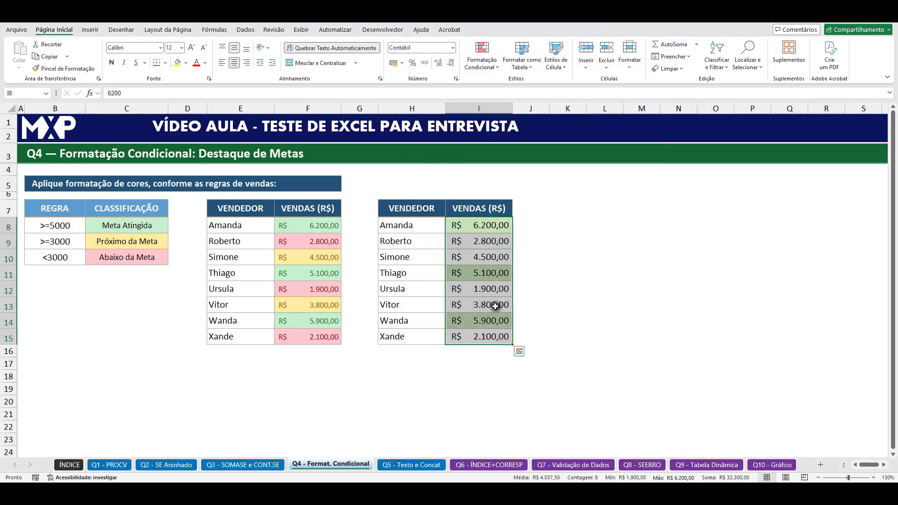
click(487, 225)
click(301, 226)
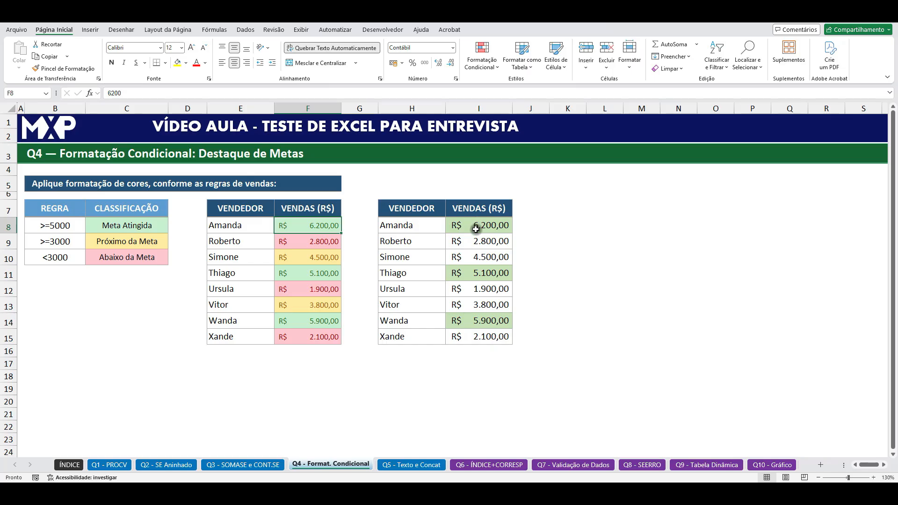
Step: Create a second conditional formatting rule for I8:I15 covering cell values between 3000 and 4999
click(138, 246)
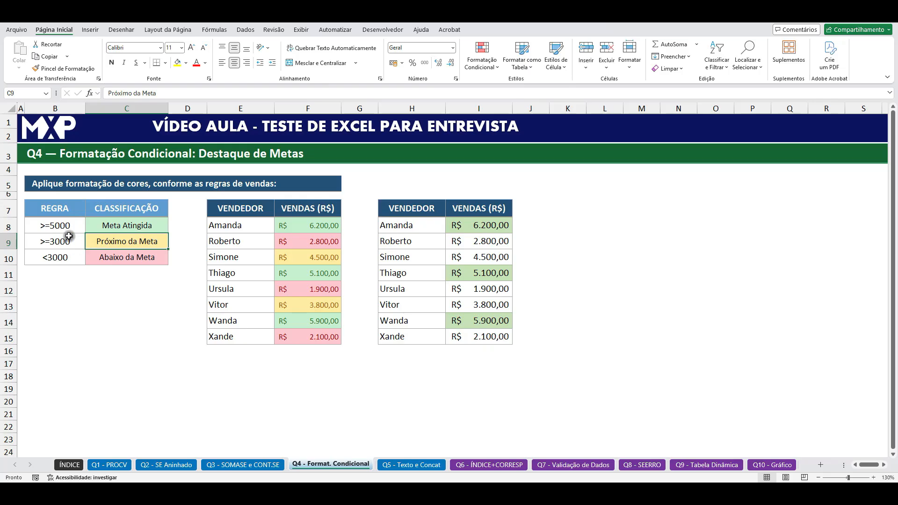
drag(459, 225, 466, 337)
click(481, 55)
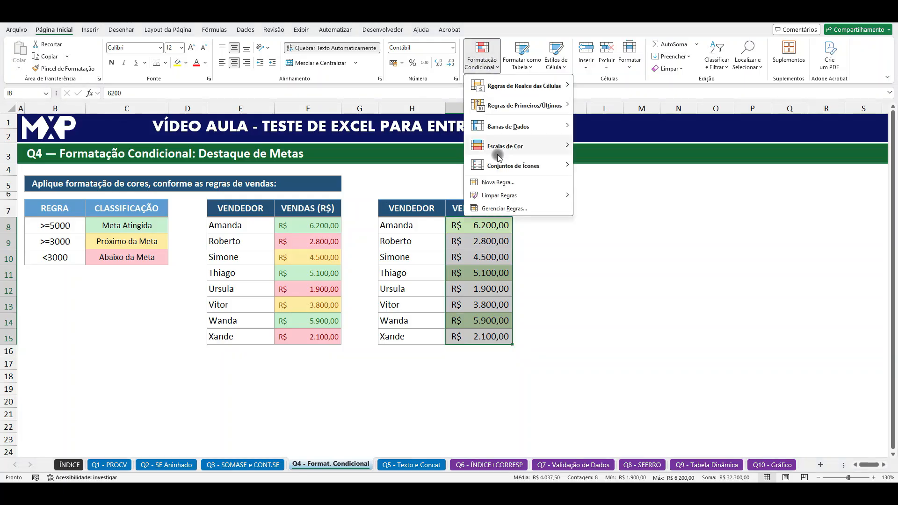
click(498, 182)
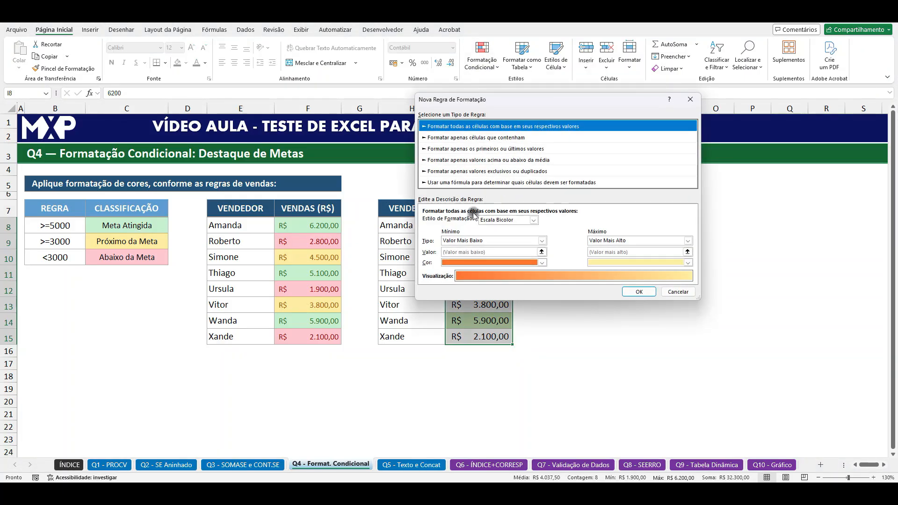
click(464, 138)
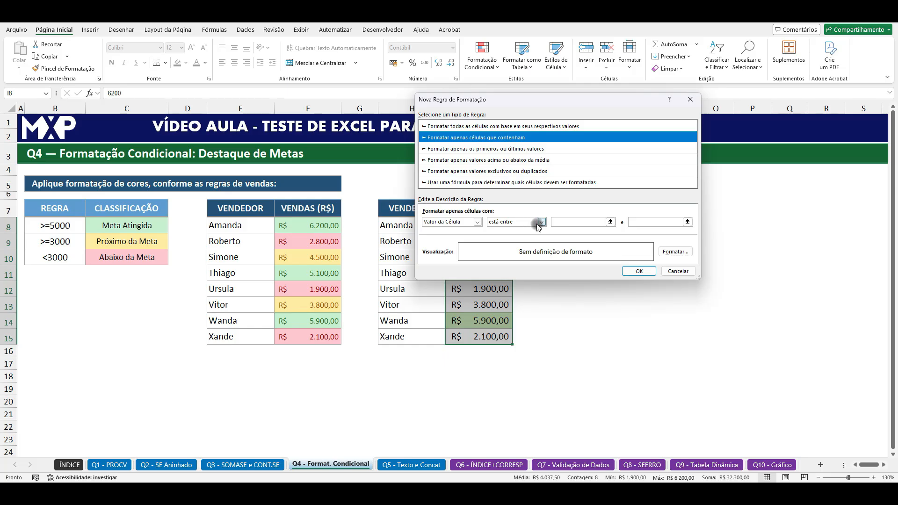
click(565, 220)
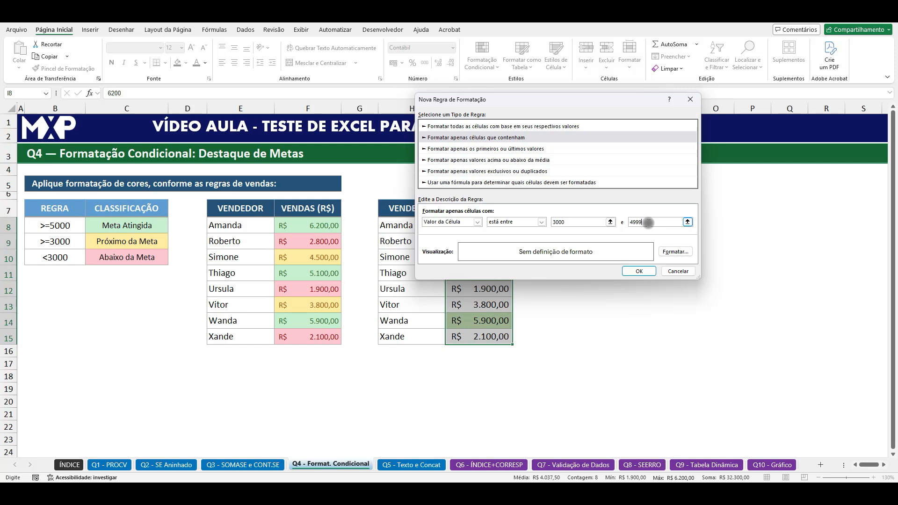
Step: Give the 3000 to 4999 rule a light yellow fill and apply it to the sales values
click(674, 251)
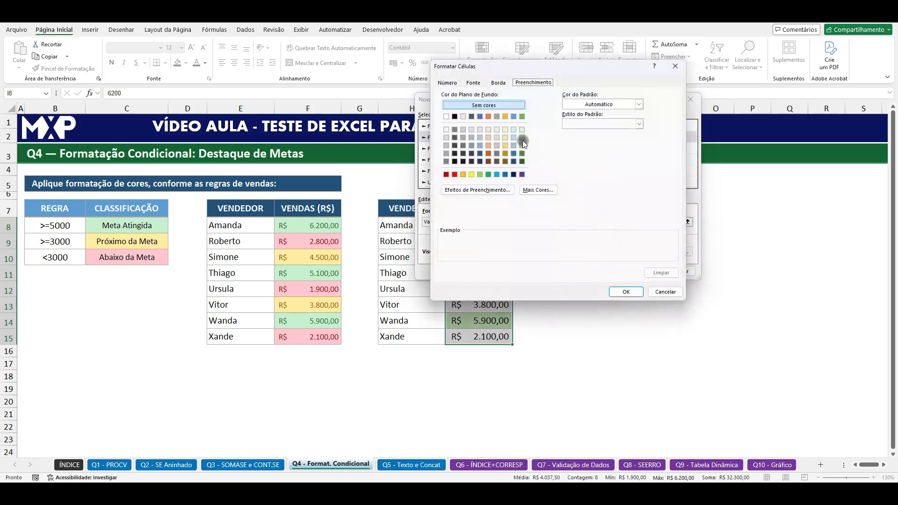
click(506, 137)
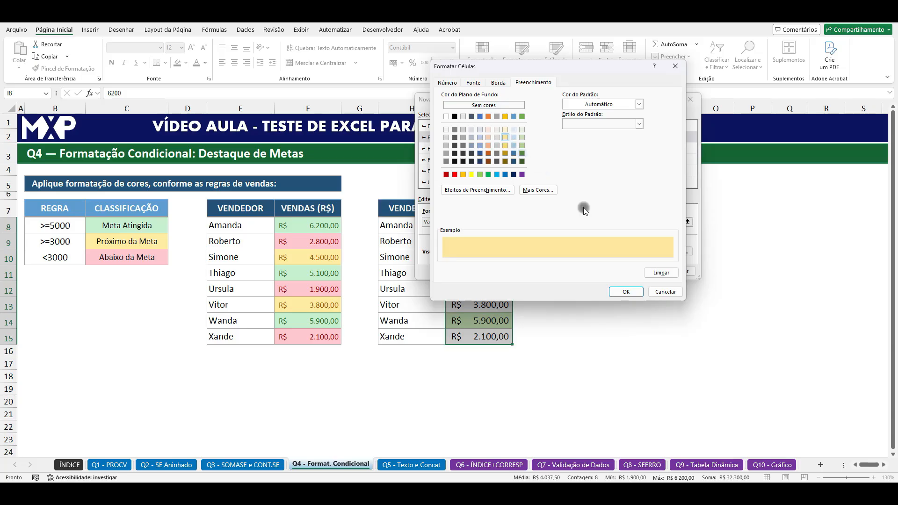
click(623, 292)
click(636, 274)
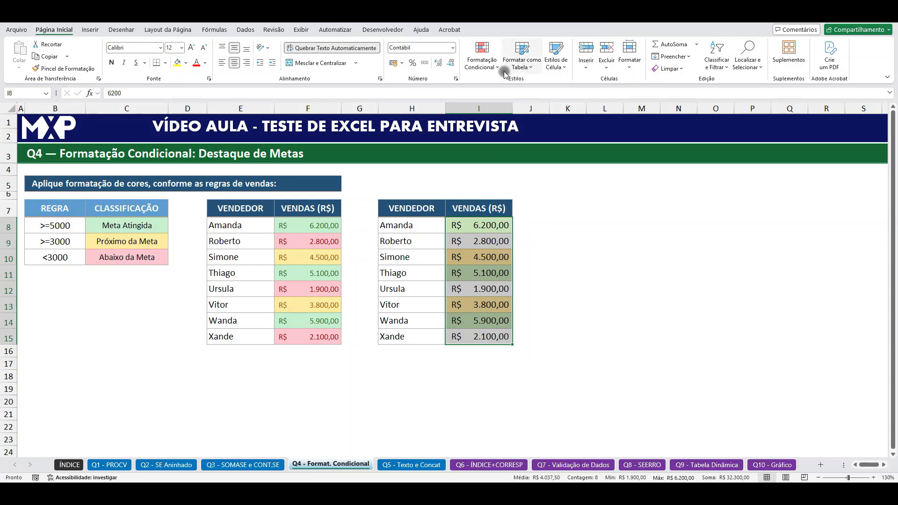
Step: Start a third rule for I8:I15 that formats only cells that contain a given value, and open its comparison options
click(488, 67)
click(497, 185)
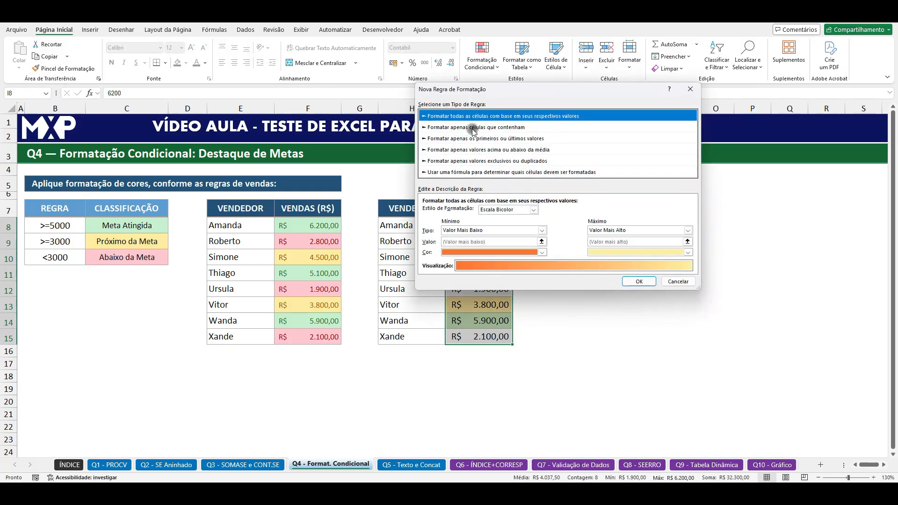
click(475, 127)
click(504, 212)
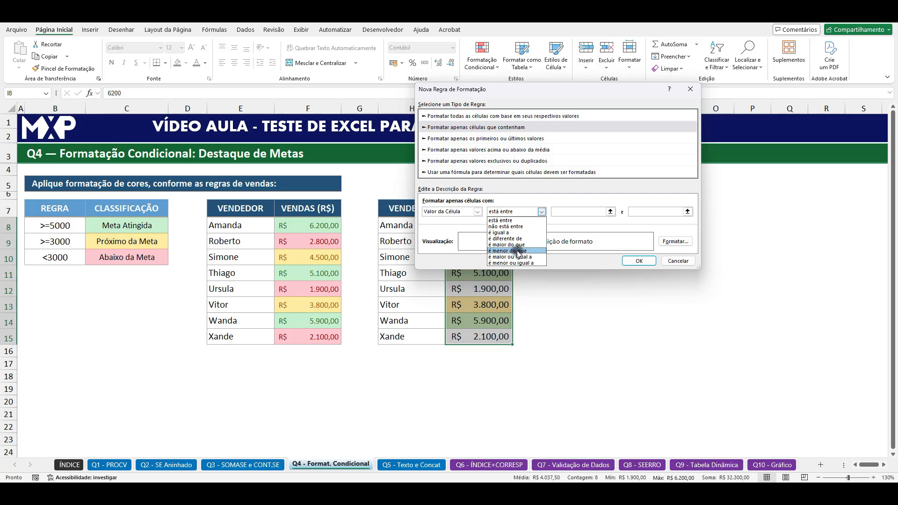
Step: Set the third conditional formatting rule to cover cell values less than 3000
click(512, 251)
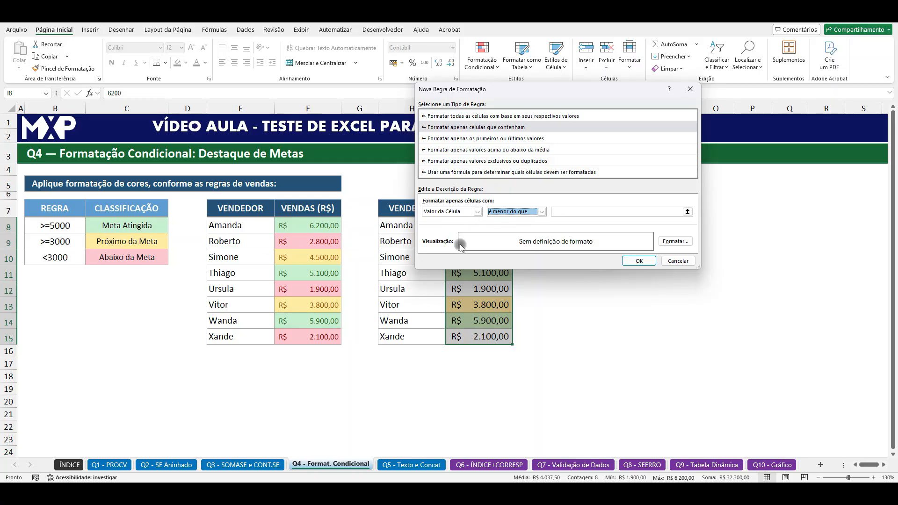
click(579, 211)
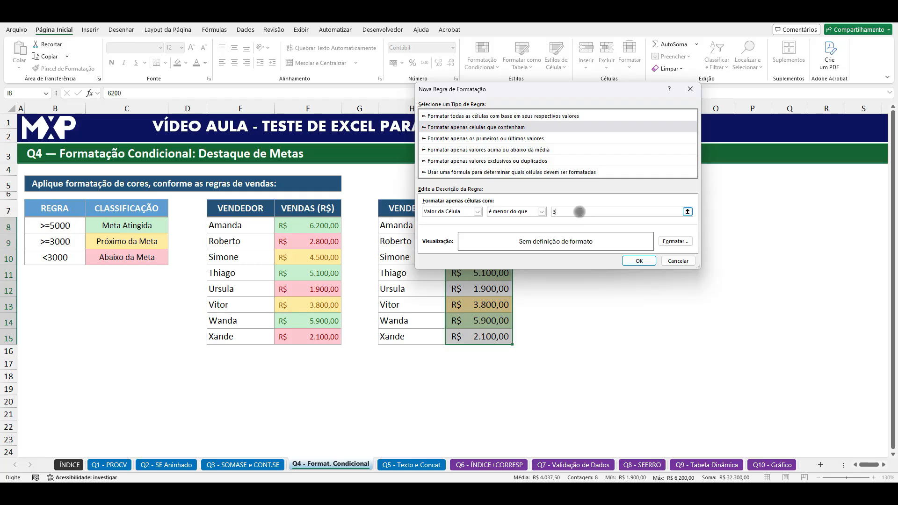
text(3000)
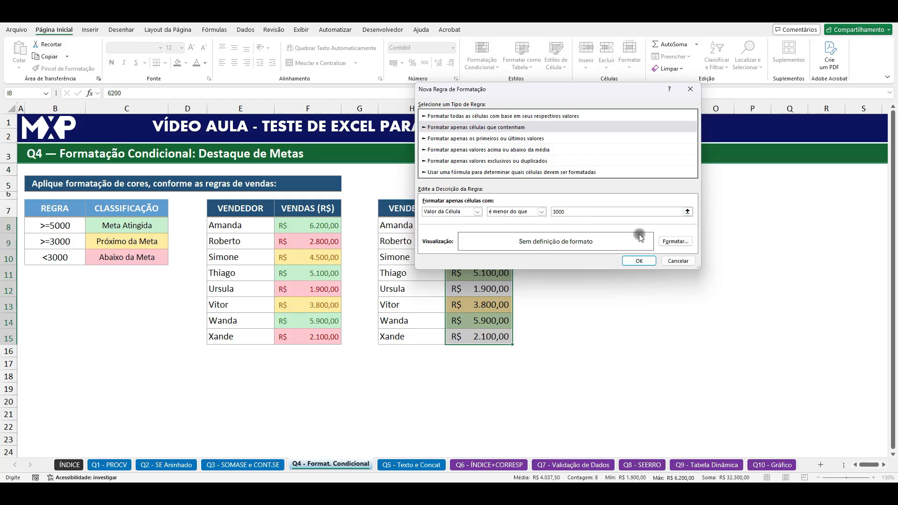
Step: Give the less-than-3000 rule a light orange fill and a dark red font colour
click(676, 241)
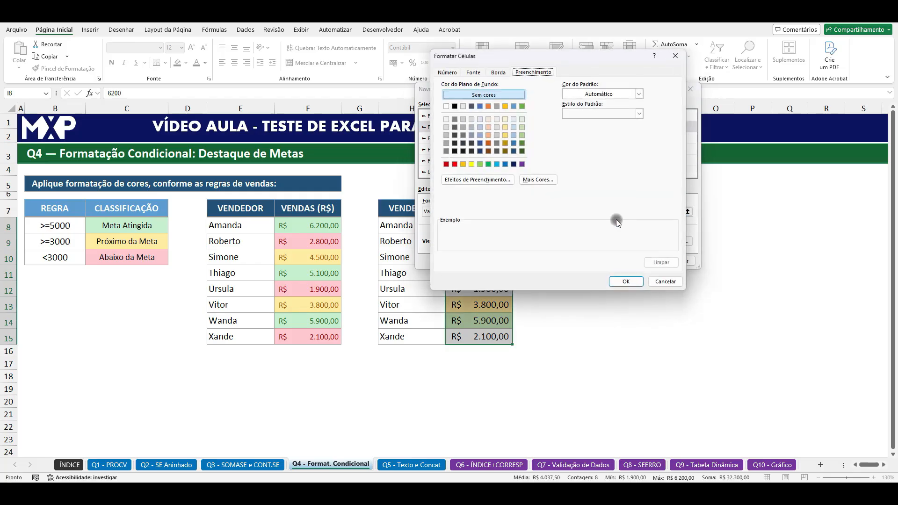
click(489, 127)
click(477, 74)
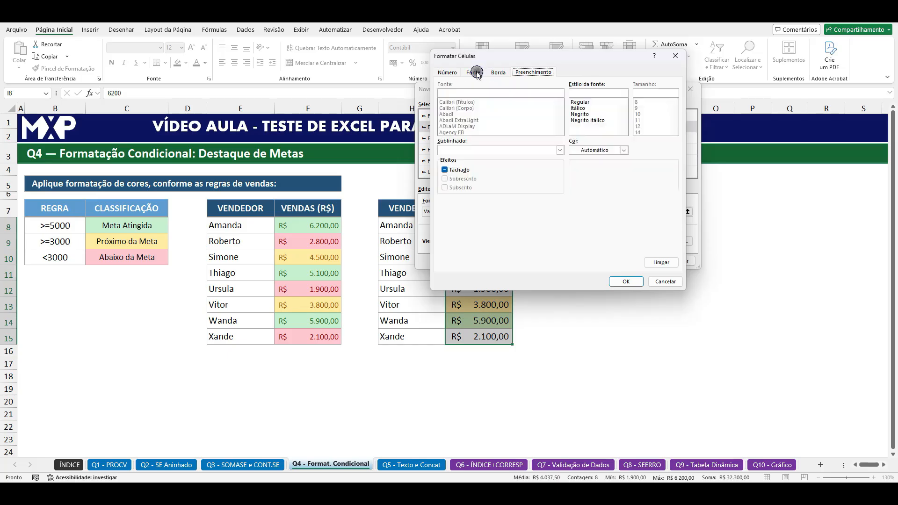
click(623, 150)
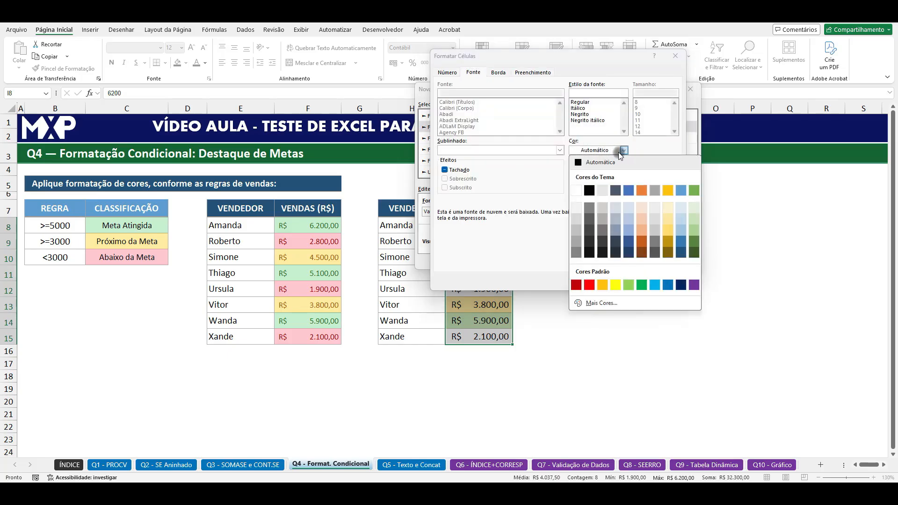
click(576, 285)
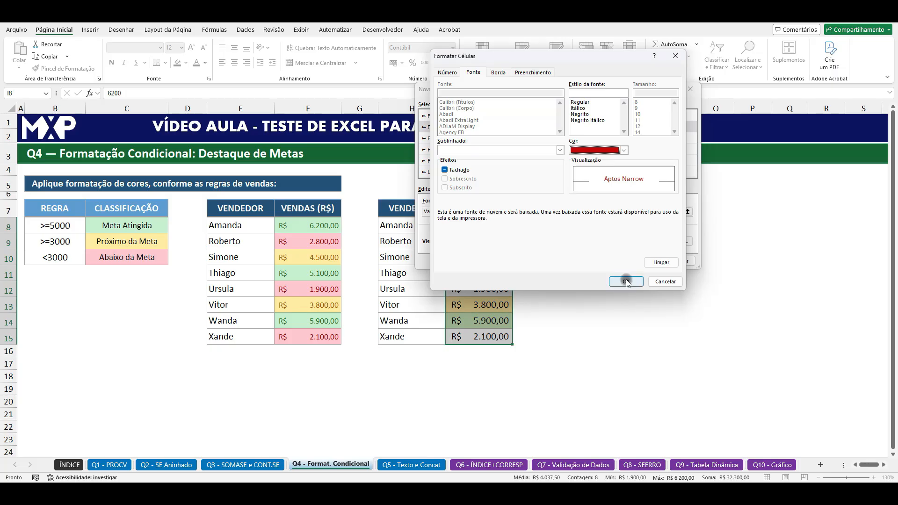
Step: Set the less-than-3000 rule's fill to the palest orange shade and apply the rule to the sales values
click(536, 73)
click(498, 72)
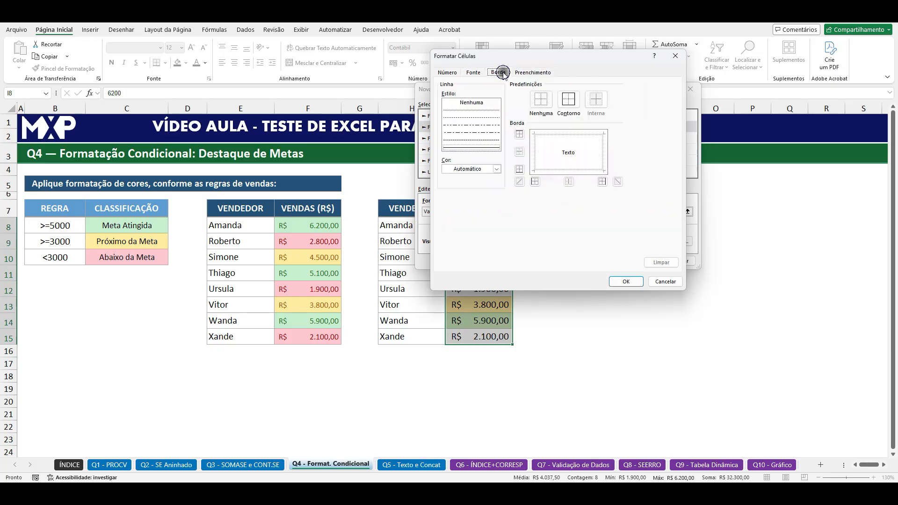
click(528, 73)
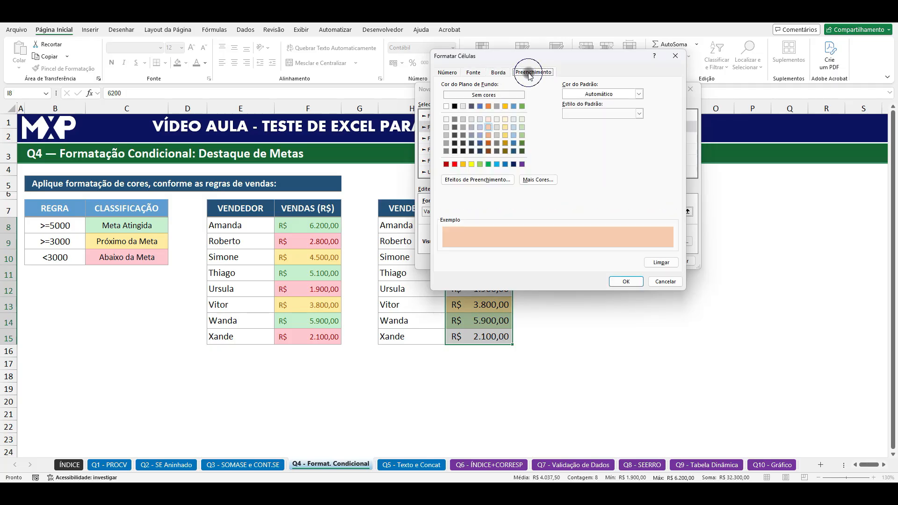
click(490, 119)
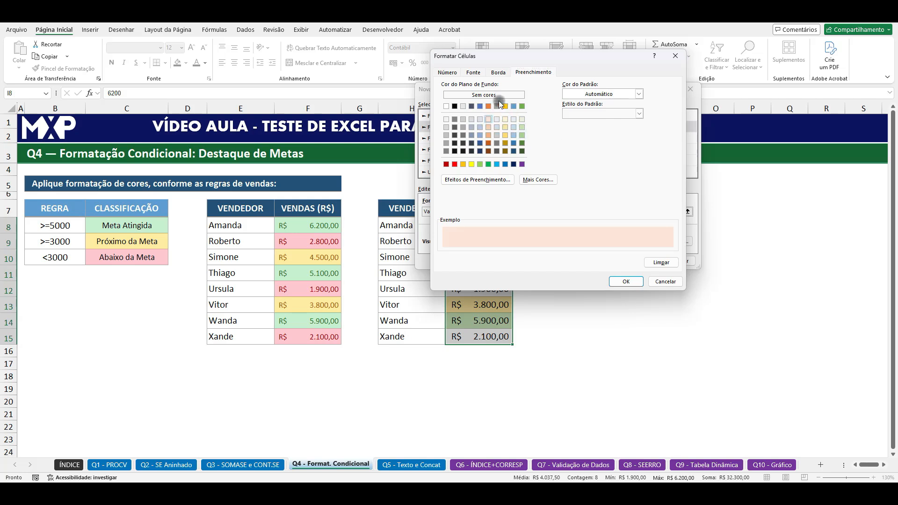
click(482, 76)
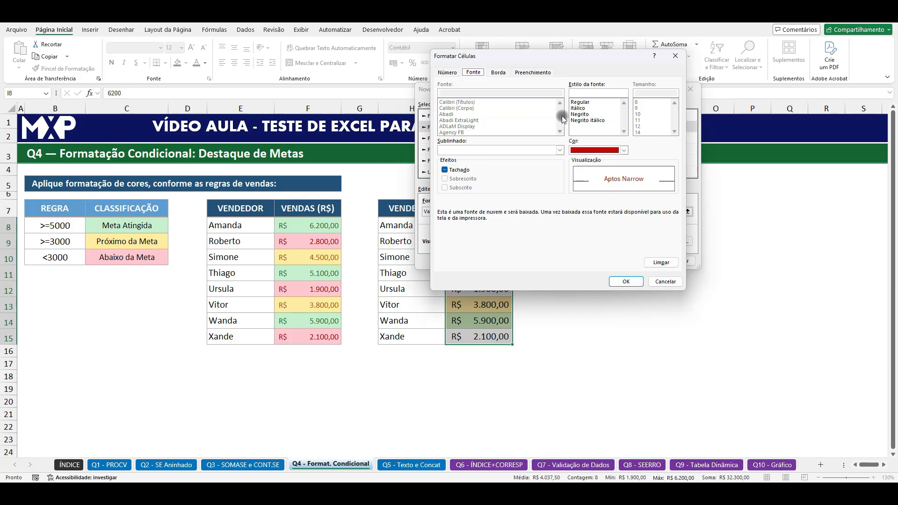
click(529, 73)
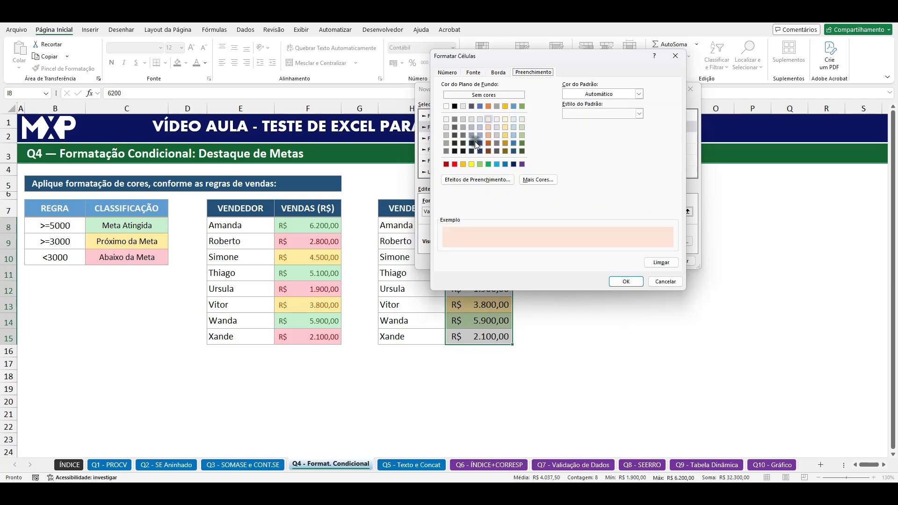
click(480, 72)
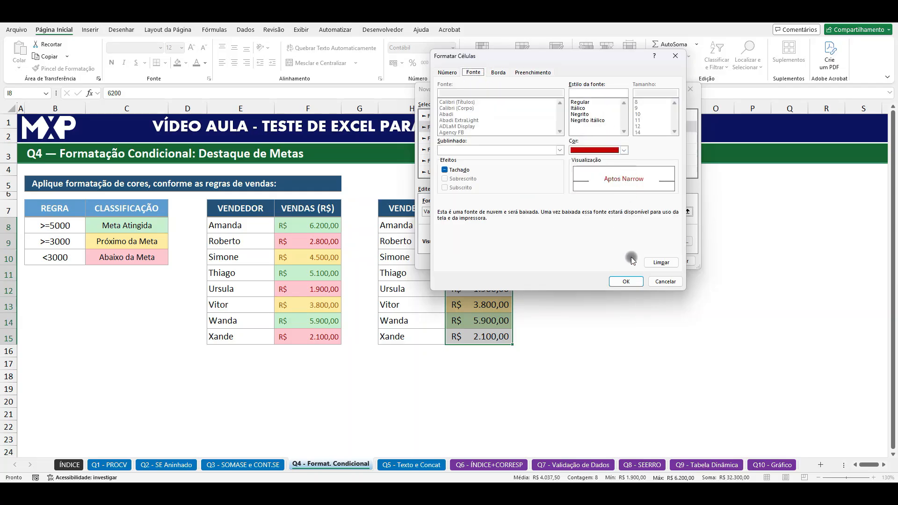
click(626, 281)
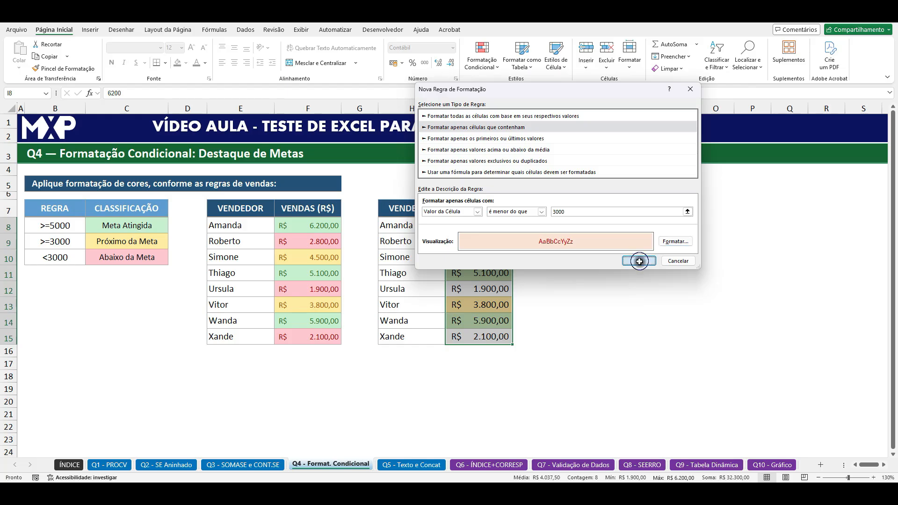
click(639, 261)
click(671, 305)
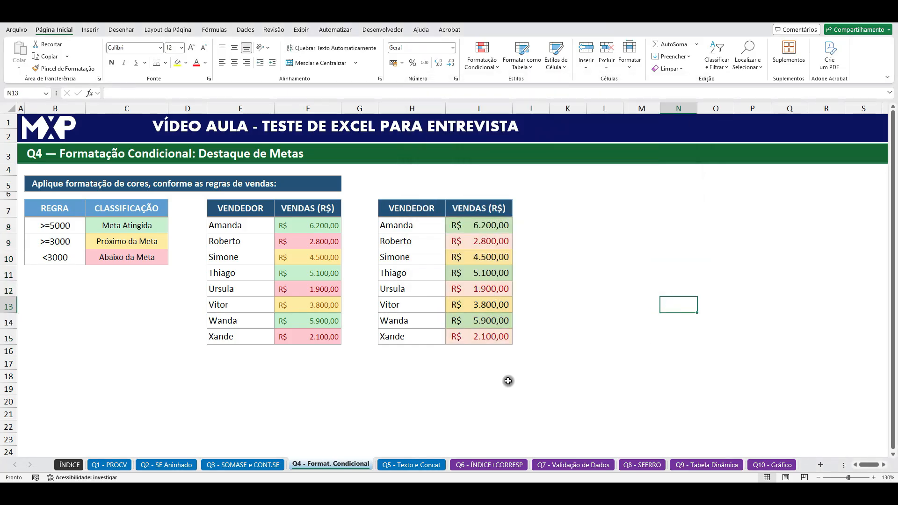
Step: Test the rules by entering 3850, 1200 and finally 5200 in I9, and review the colours in I8:I15
click(477, 241)
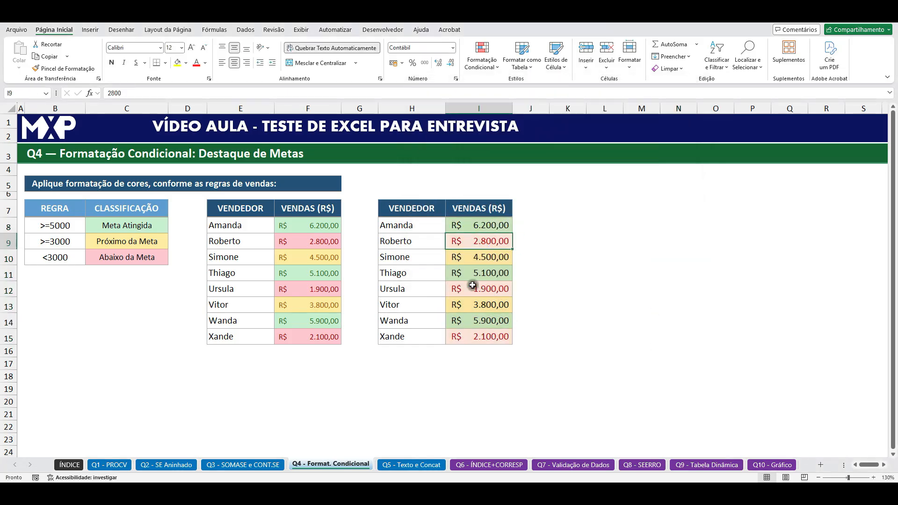
text(3850)
key(Return)
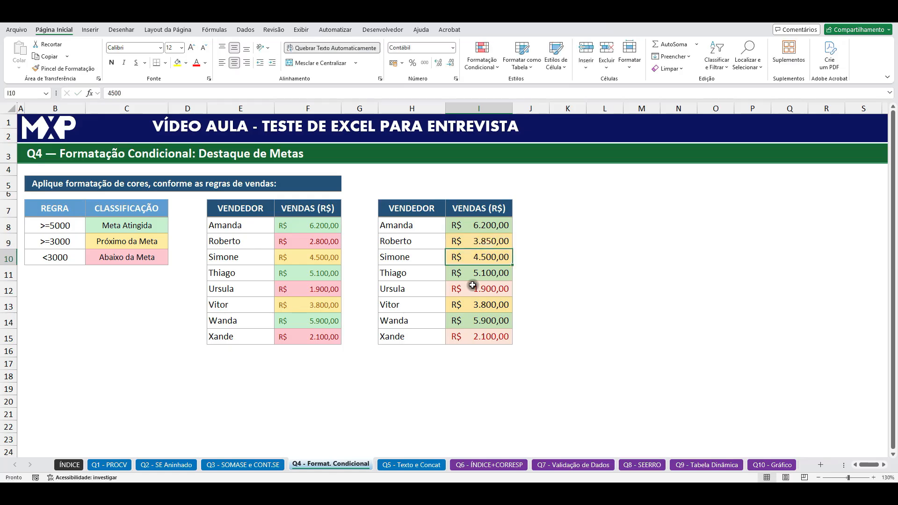
click(469, 242)
text(1200)
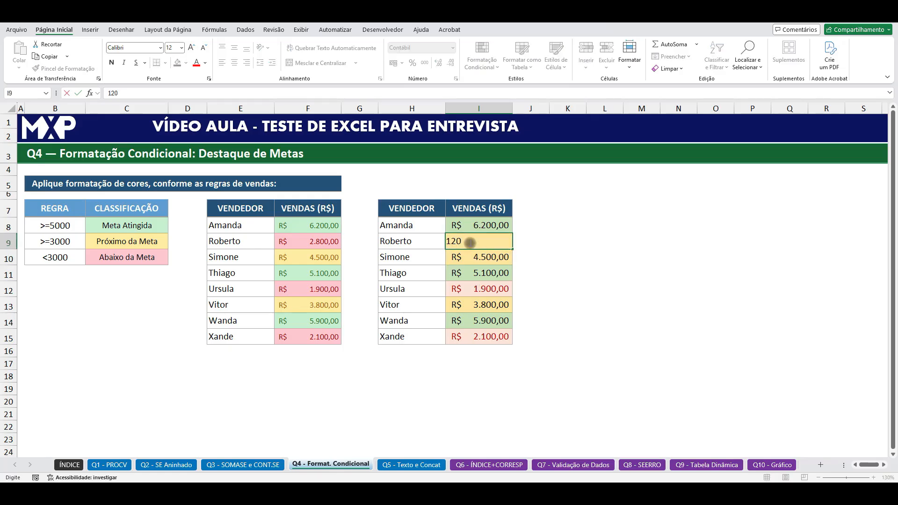
key(Return)
click(469, 243)
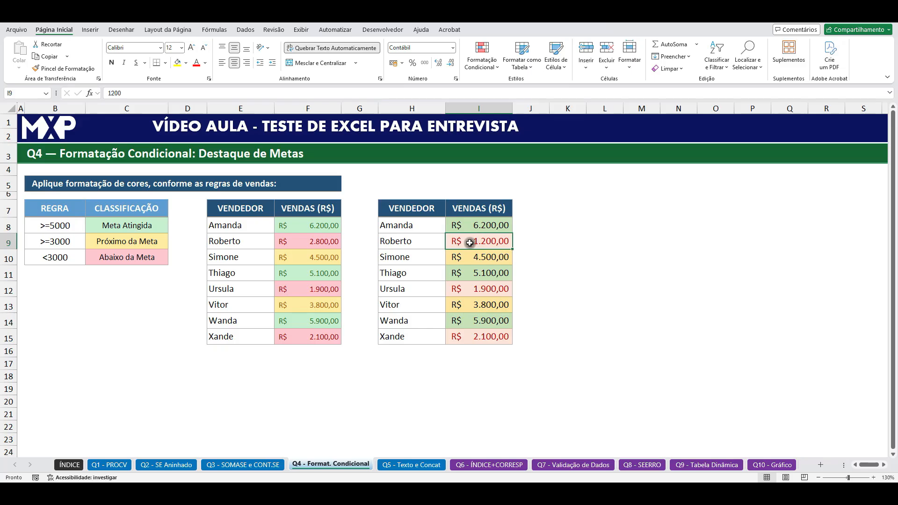
text(5200)
key(Return)
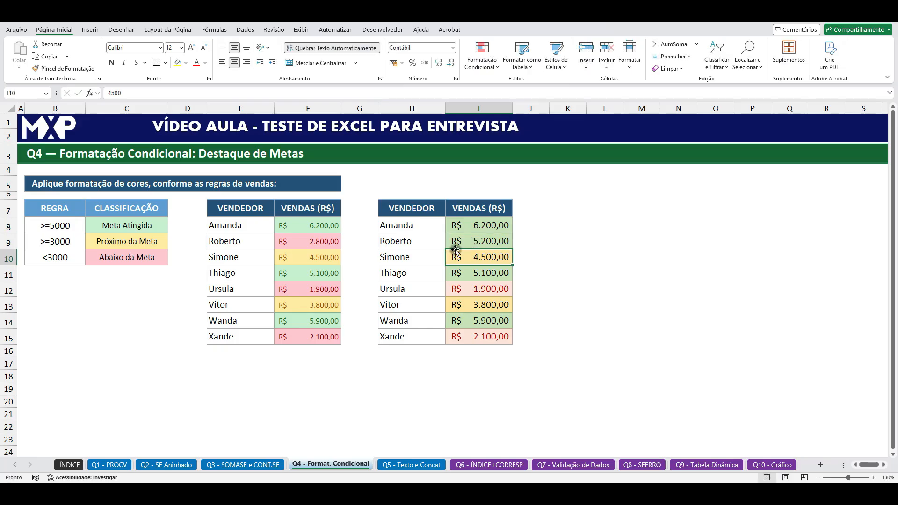
drag(474, 227, 482, 333)
click(681, 272)
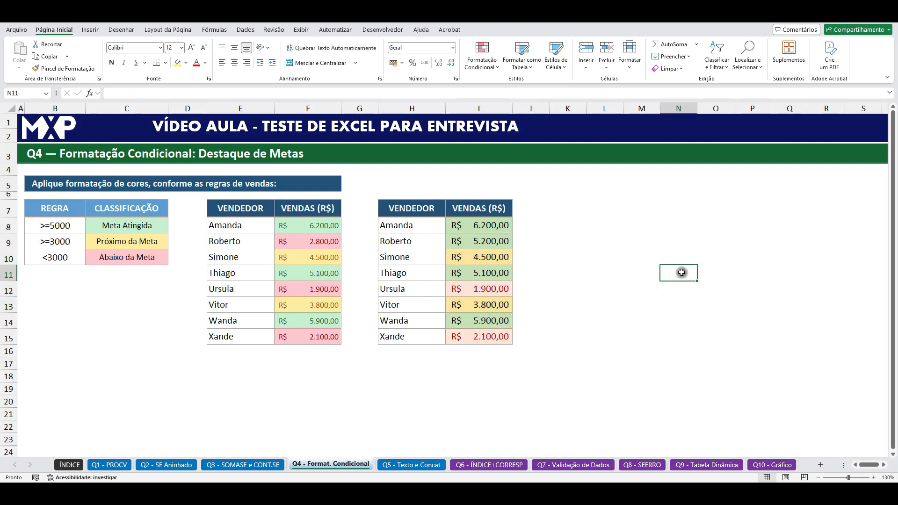
Step: Open the Q5 - Texto e Concat sheet and examine the NOME and SOBRENOME columns of the exercise
click(403, 464)
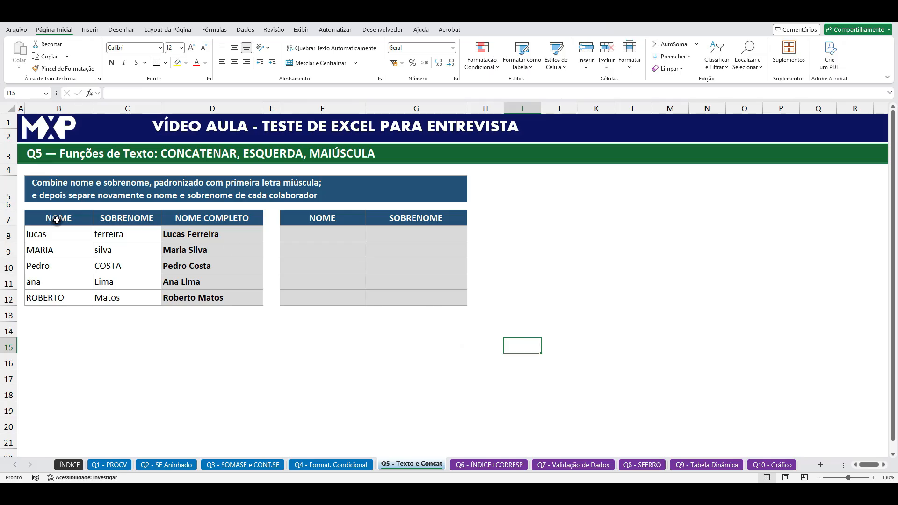
click(67, 232)
click(132, 233)
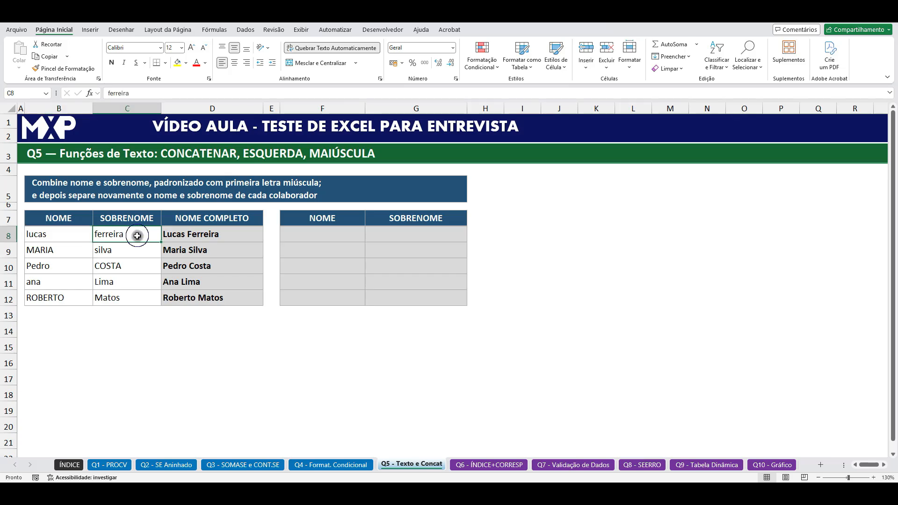
click(532, 344)
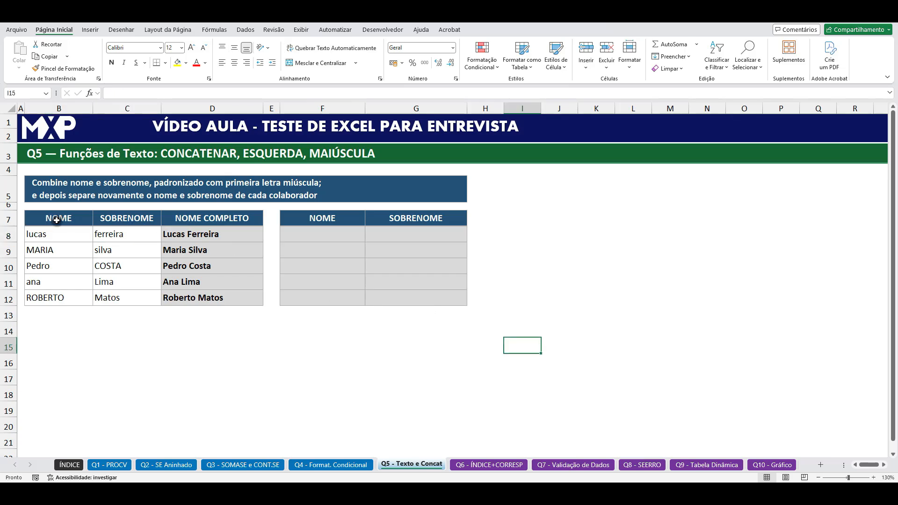
click(212, 361)
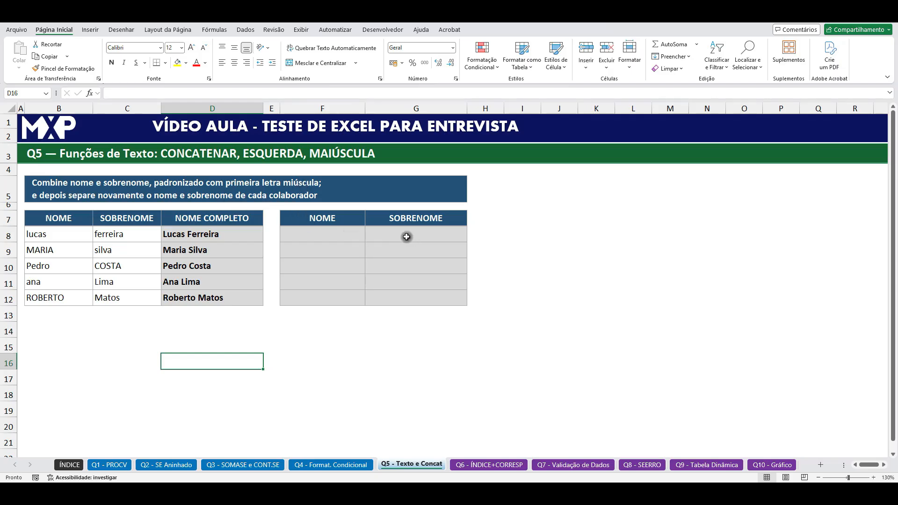
Step: Copy the exercise tables in B7:G12 and paste the duplicate starting at B14
drag(50, 217, 422, 302)
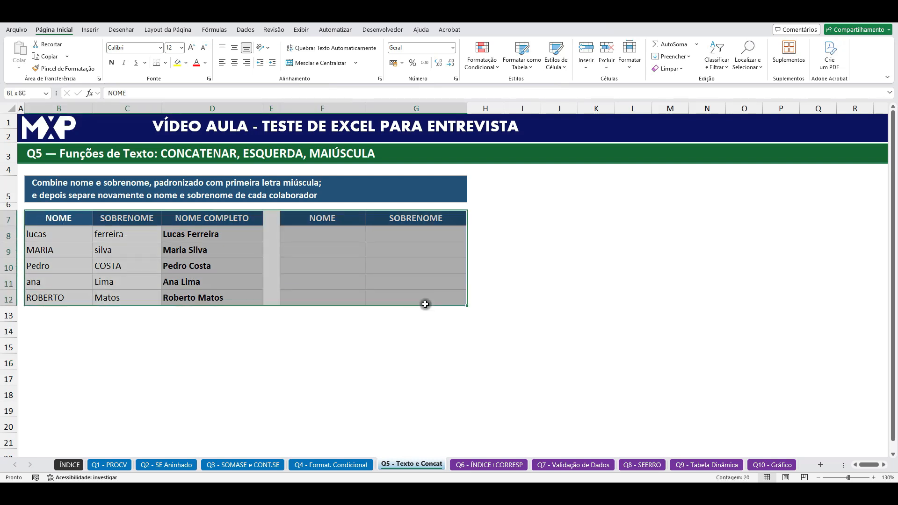
key(ctrl+c)
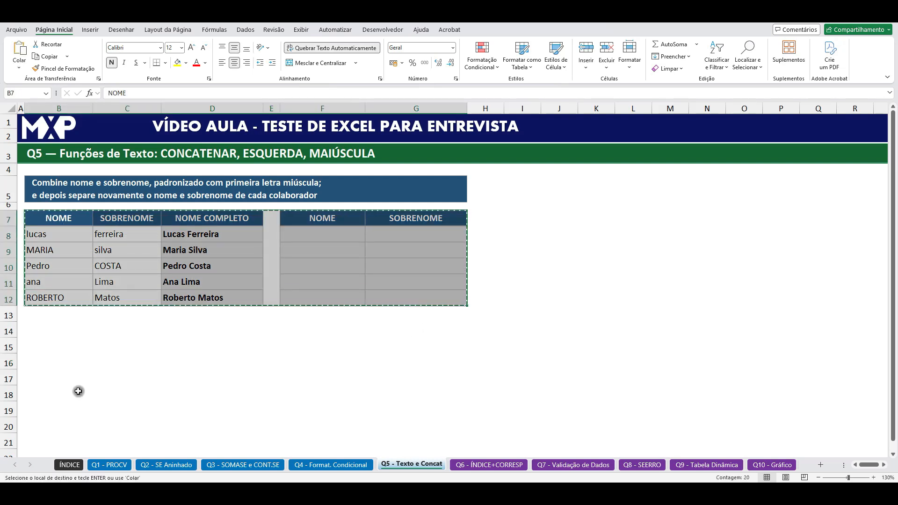
click(42, 335)
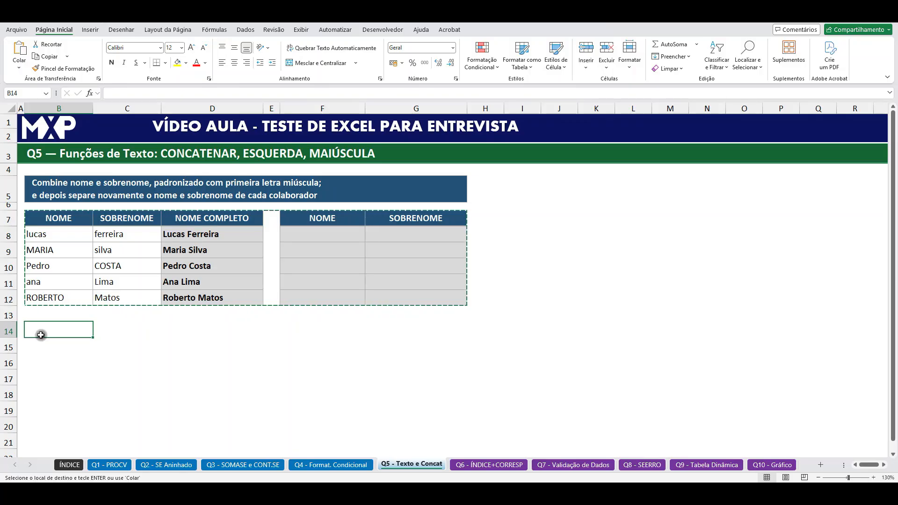
key(ctrl+v)
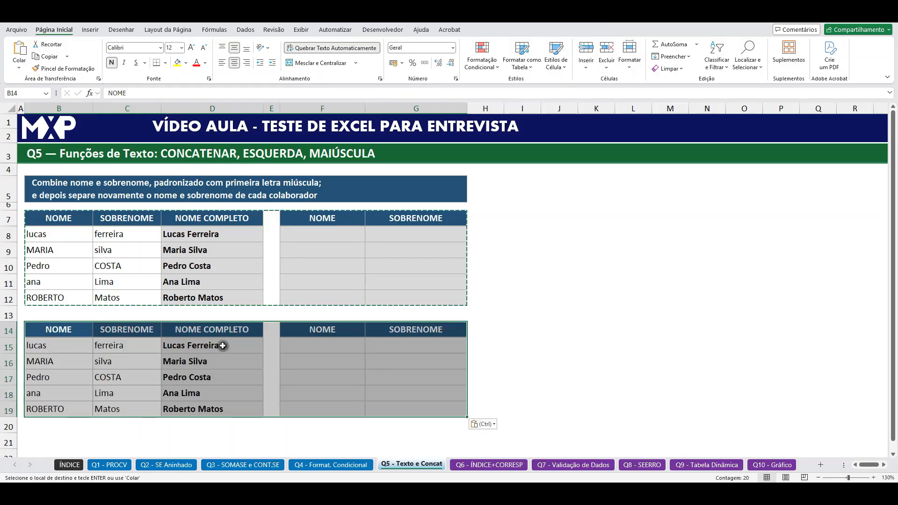
Step: Clear the NOME COMPLETO entries of the duplicated table in D15:D20
drag(221, 346, 228, 413)
key(Delete)
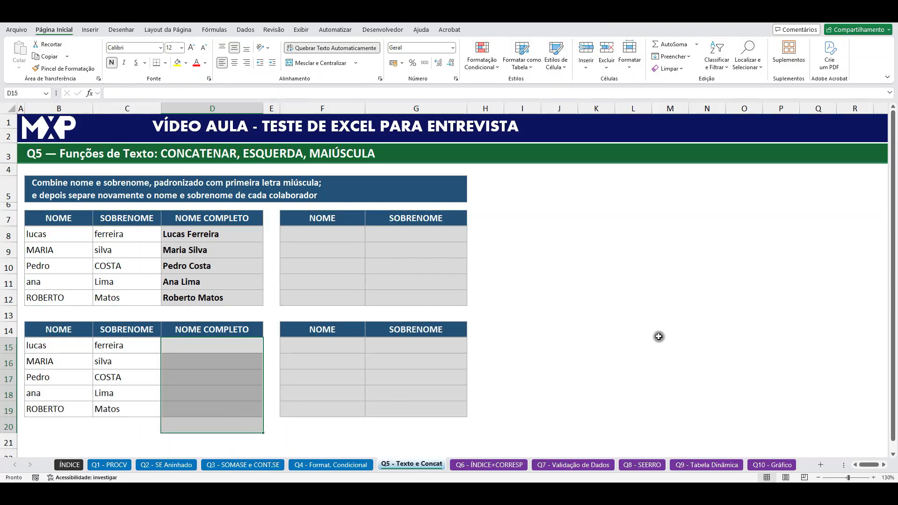
click(669, 335)
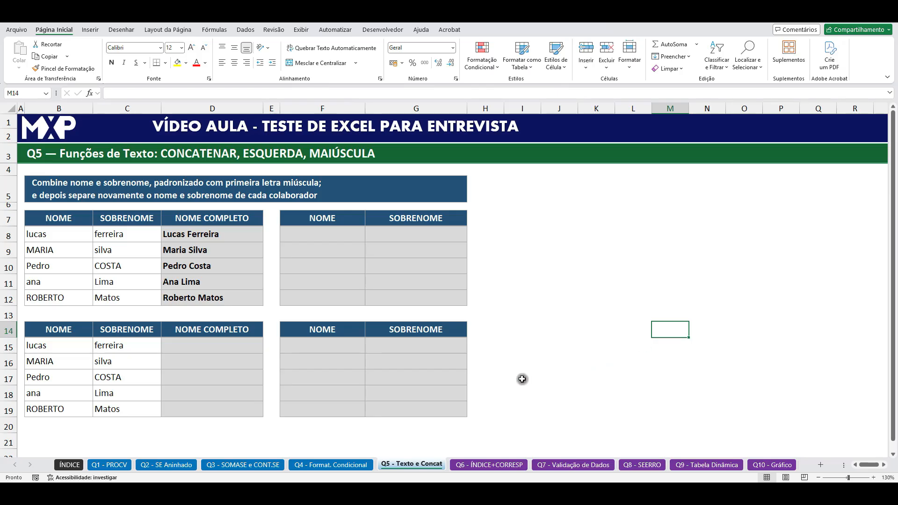
click(612, 396)
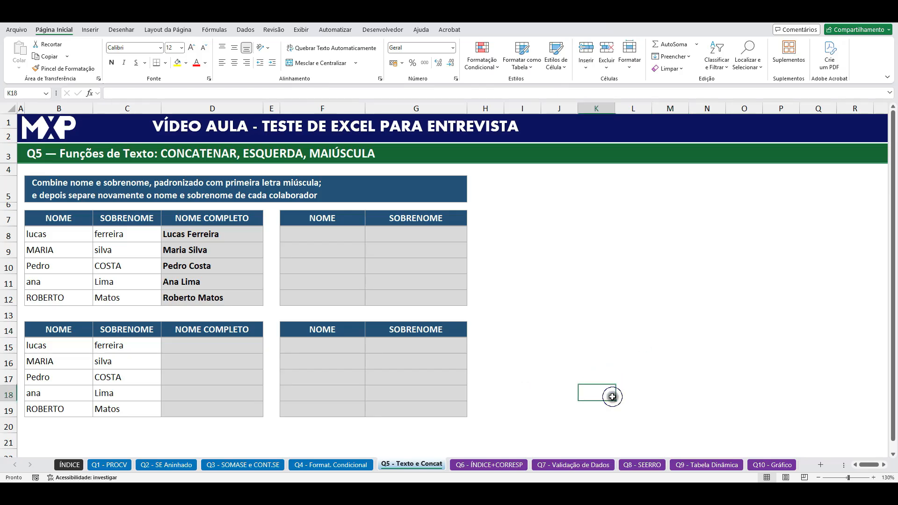
Step: Enter a CONCATENAR formula in D15 that joins the name in B15 with the surname in C15
click(215, 347)
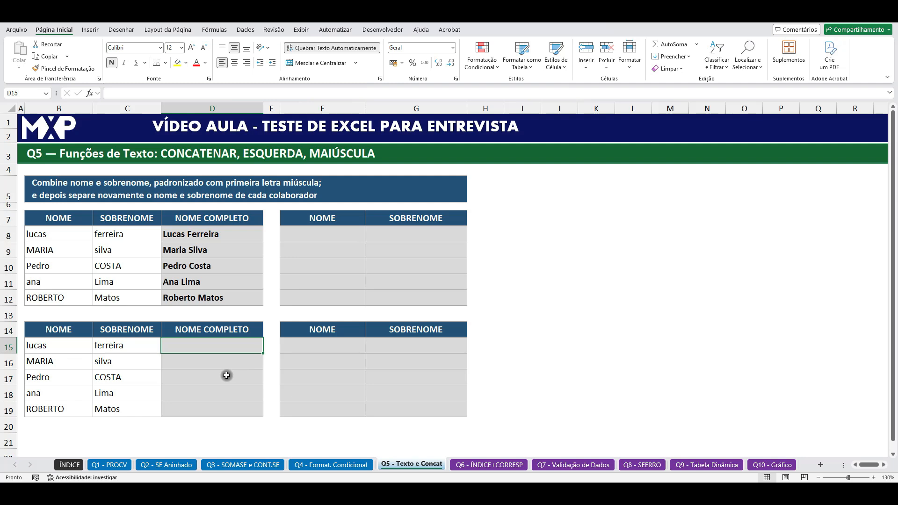
text(=CONCA)
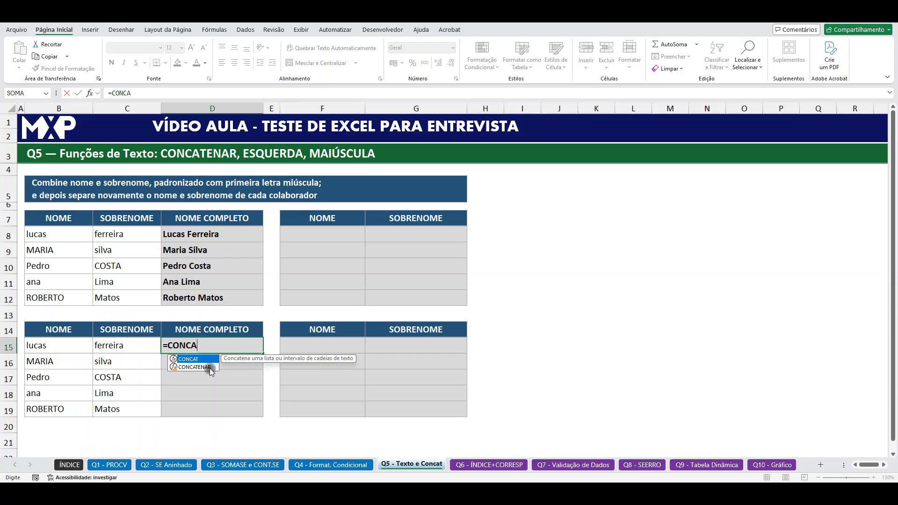
double_click(206, 367)
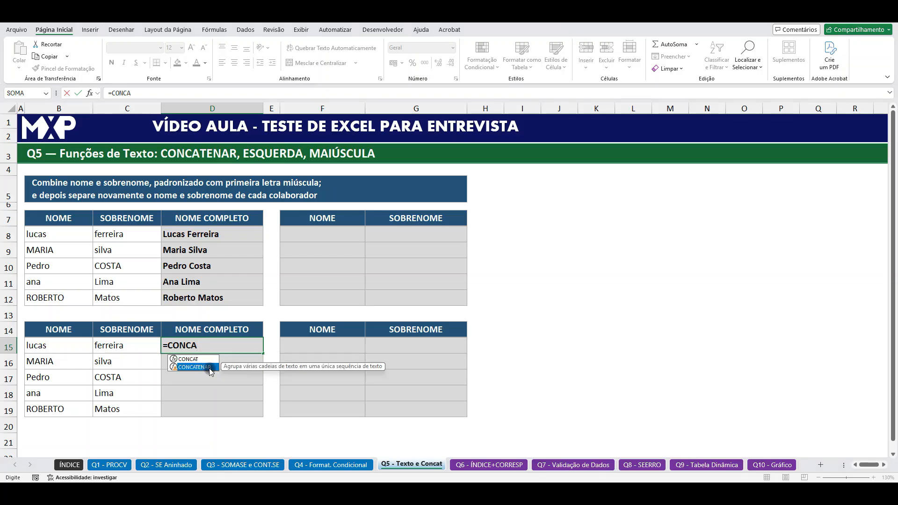
click(61, 347)
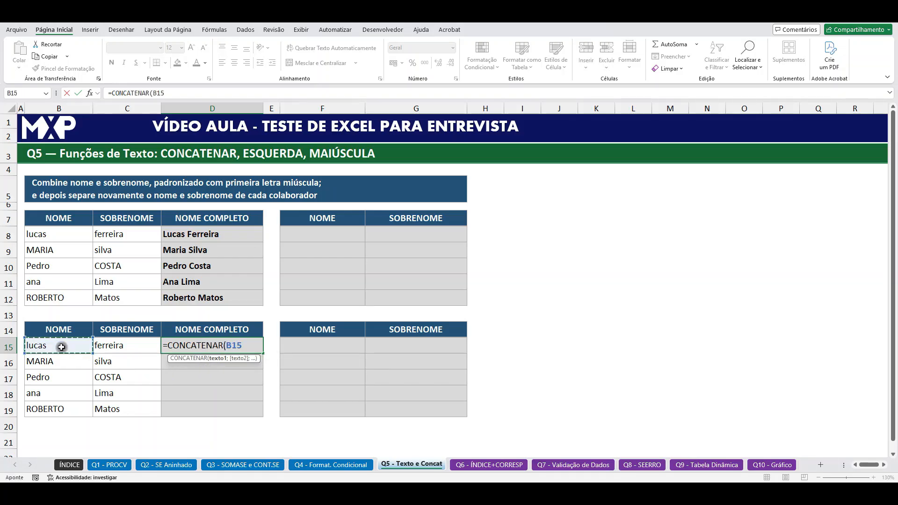
text(;)
click(116, 346)
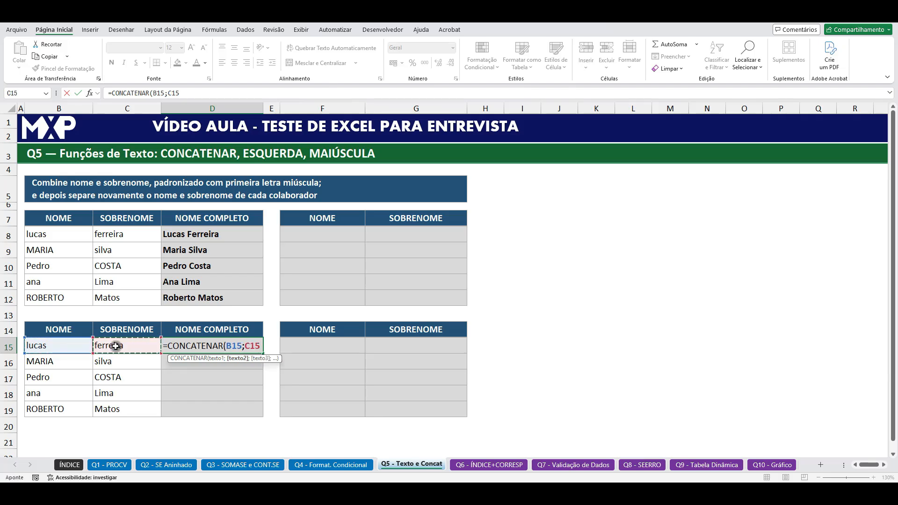
key(Return)
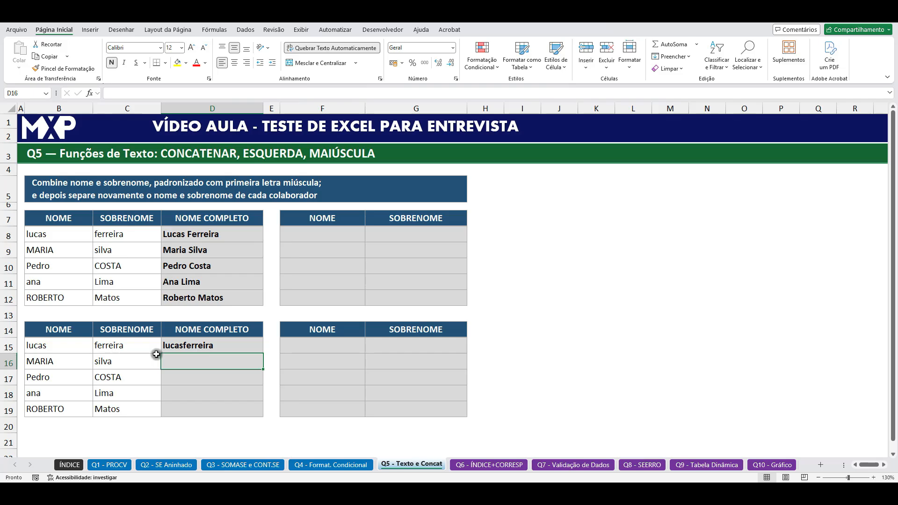
Step: Insert a space in quotes as a separate argument between B15 and C15 in the D15 formula
click(202, 346)
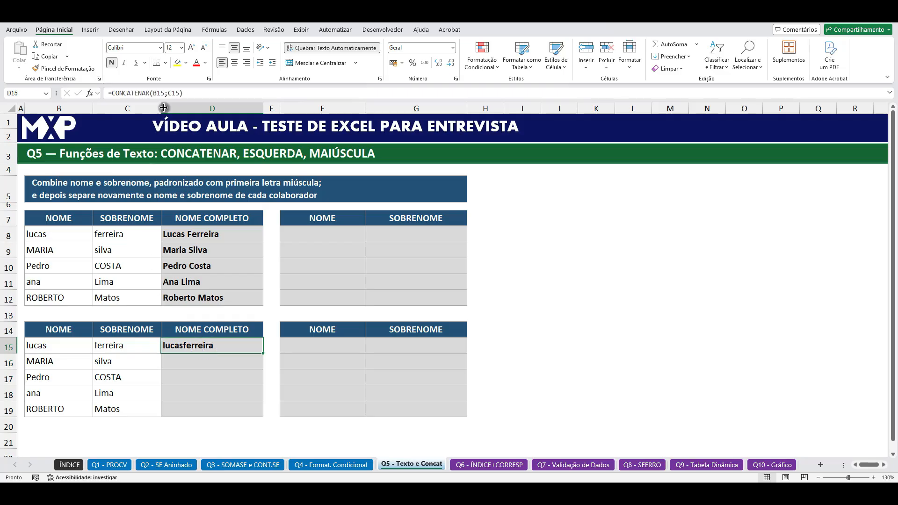
click(169, 93)
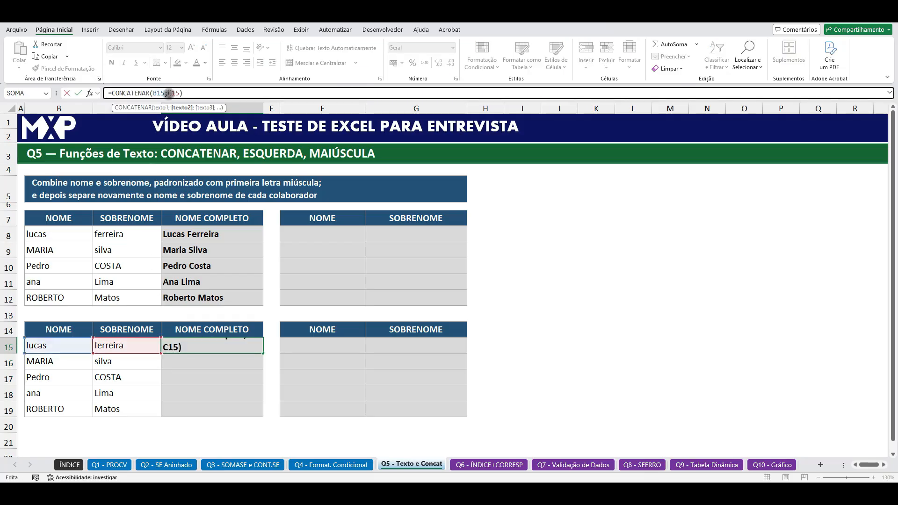
text(")
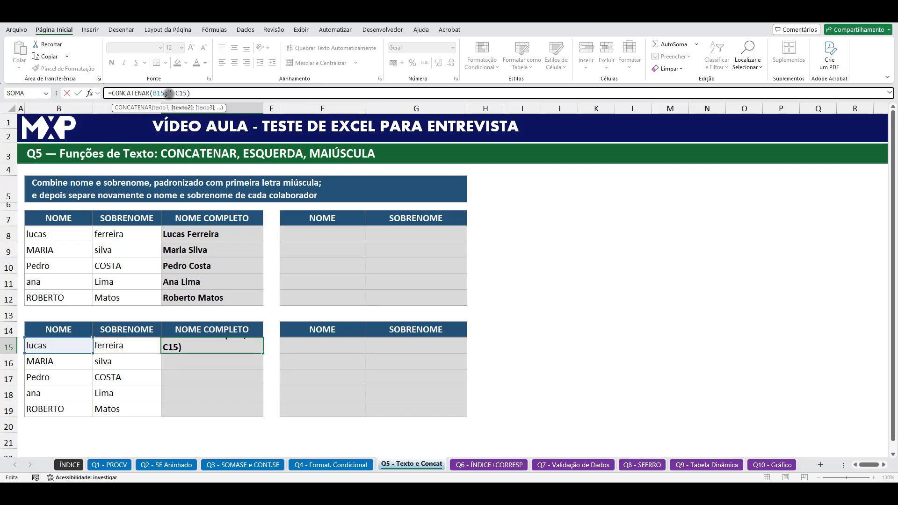
text( ";)
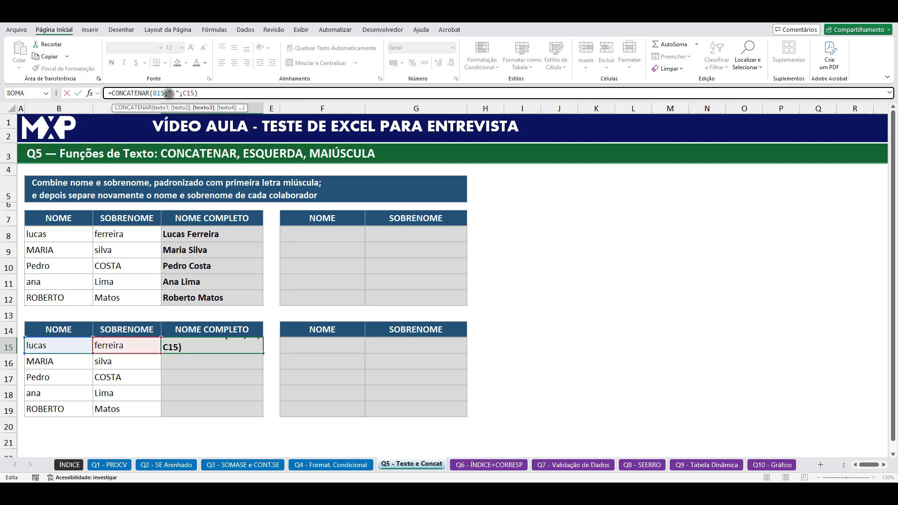
key(Return)
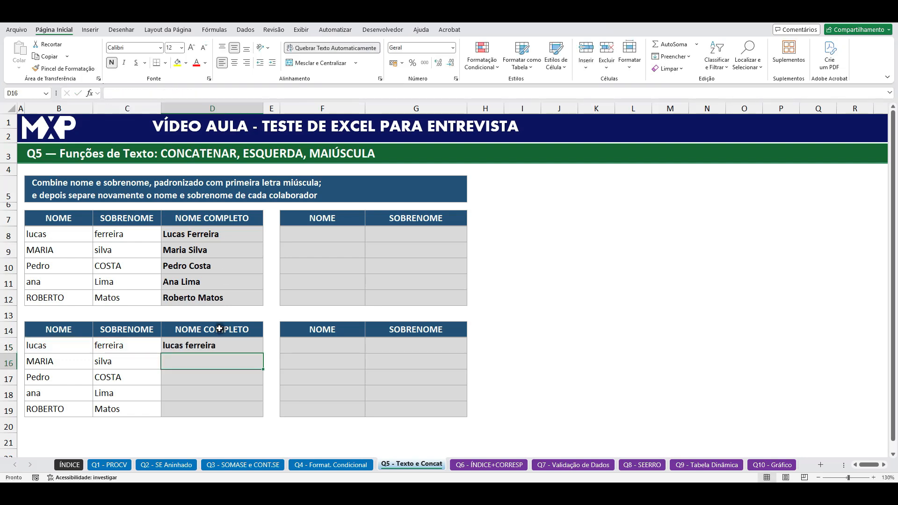
Step: Try a hyphen surrounded by spaces as the separator in the D15 CONCATENAR formula
click(196, 344)
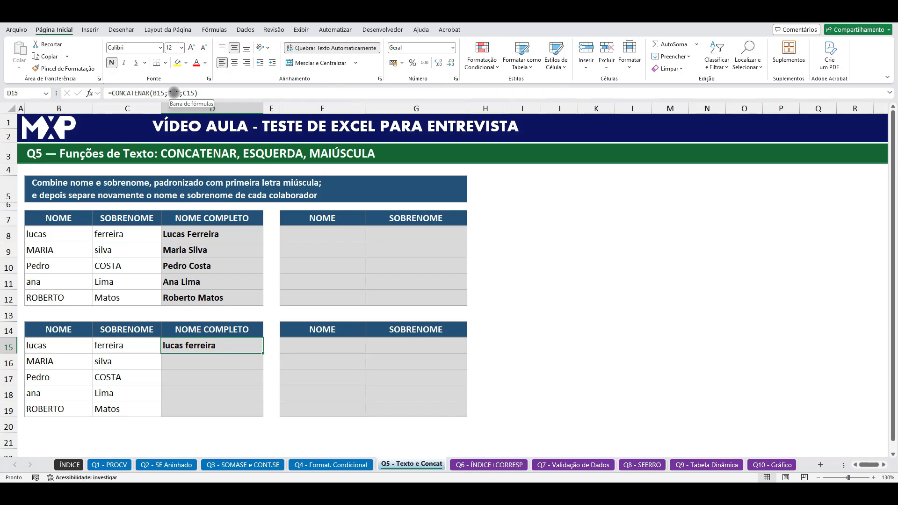
click(174, 93)
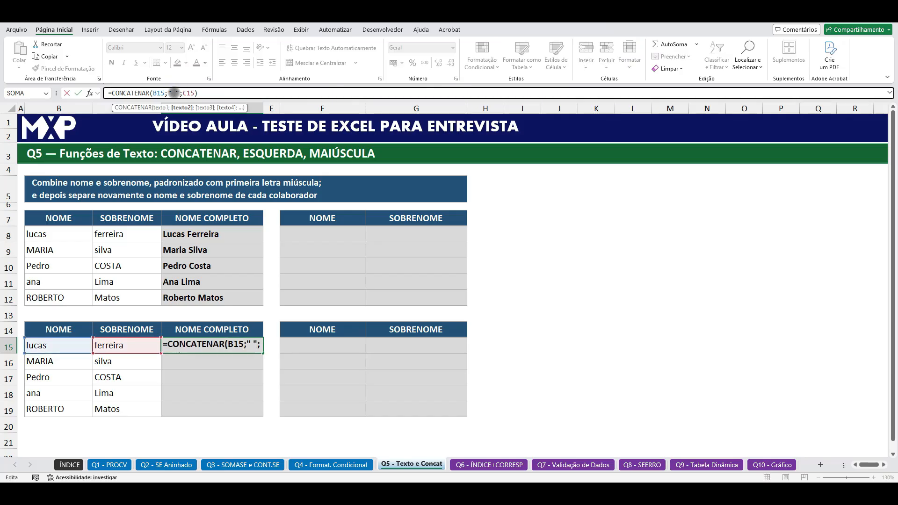
click(174, 93)
text(-)
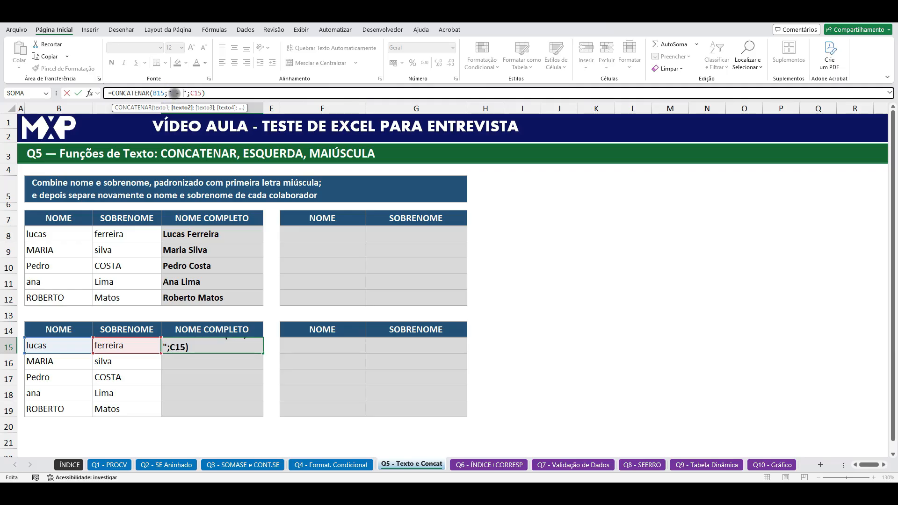
key(Return)
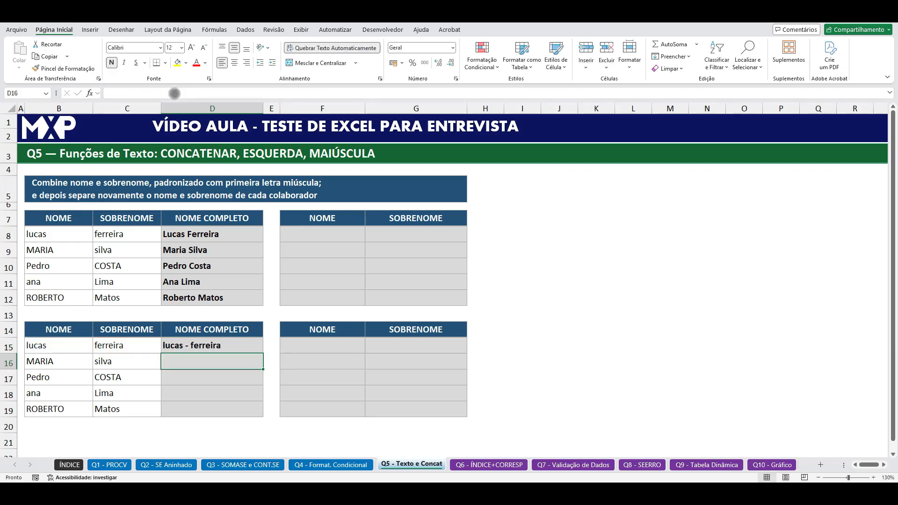
Step: Try a slash in place of the hyphen as the separator in the D15 formula
click(209, 346)
click(179, 93)
key(BackSpace)
text(/ ";C15))
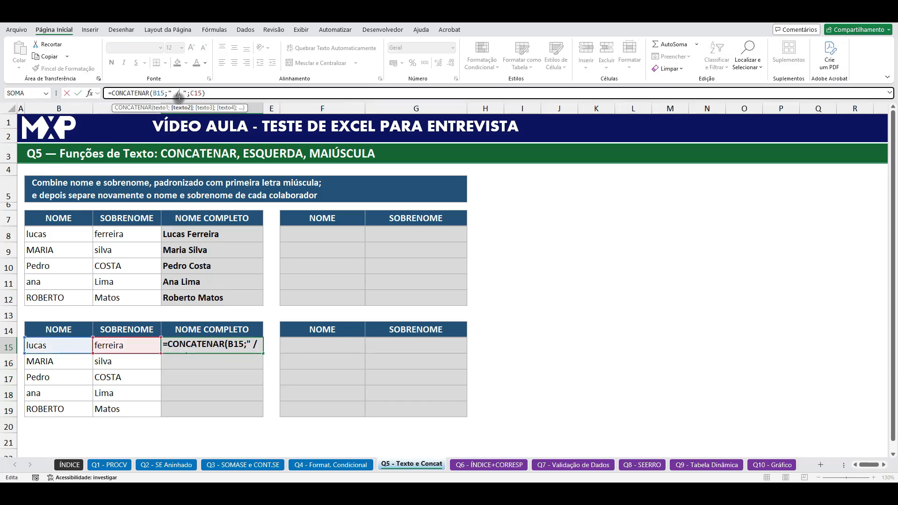
key(Return)
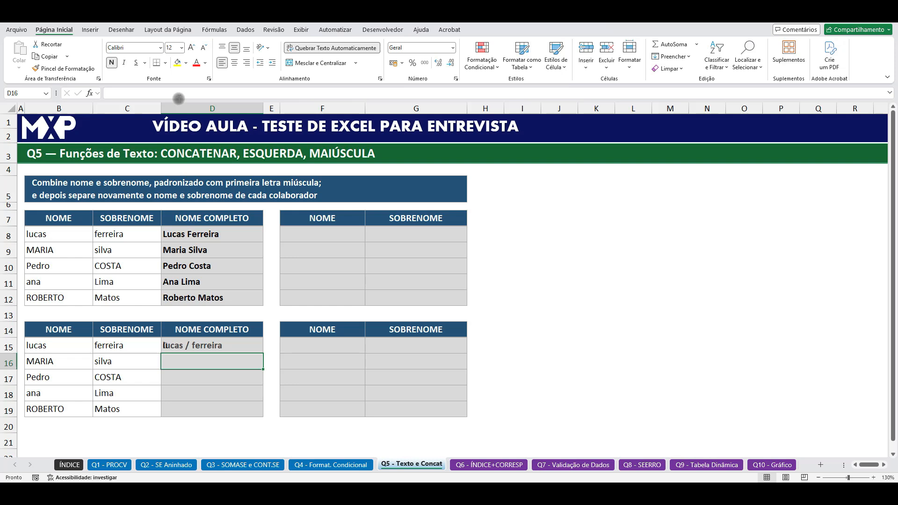
Step: Remove the slash and the extra space so the D15 formula separates the names with a single space
click(203, 350)
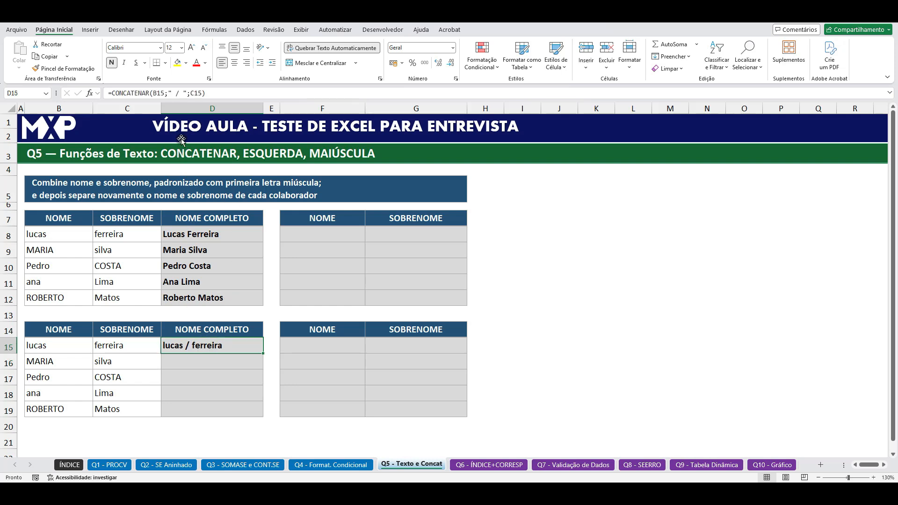
click(179, 93)
key(BackSpace)
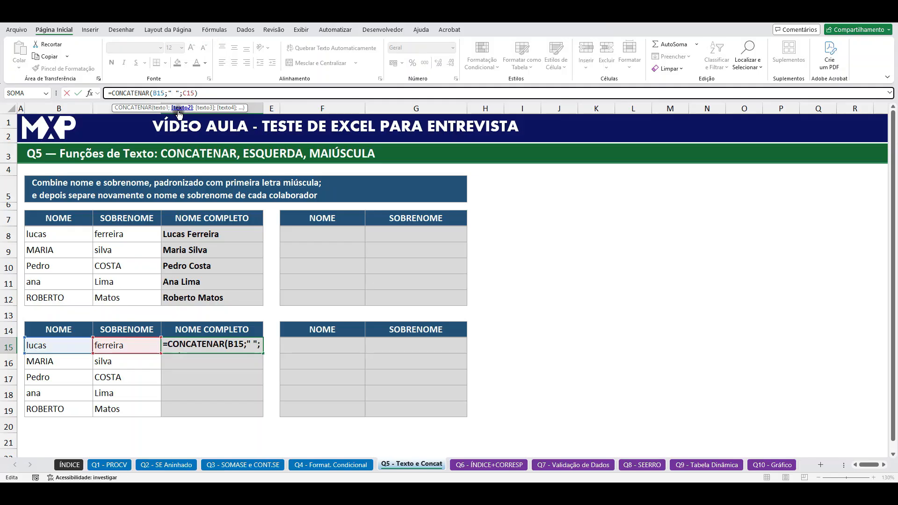
key(Delete)
key(Return)
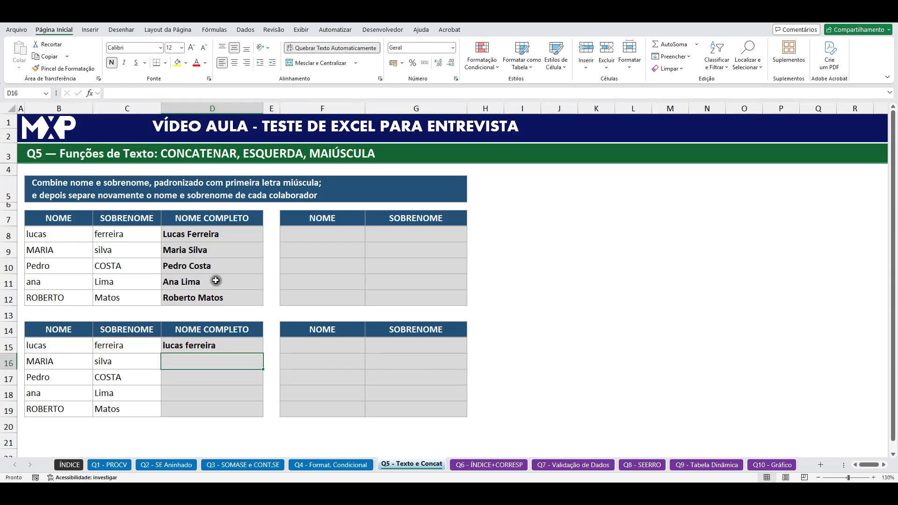
Step: Wrap both B15 and C15 in PRI.MAIÚSCULA inside the D15 CONCATENAR formula, keeping the " " separator
click(225, 348)
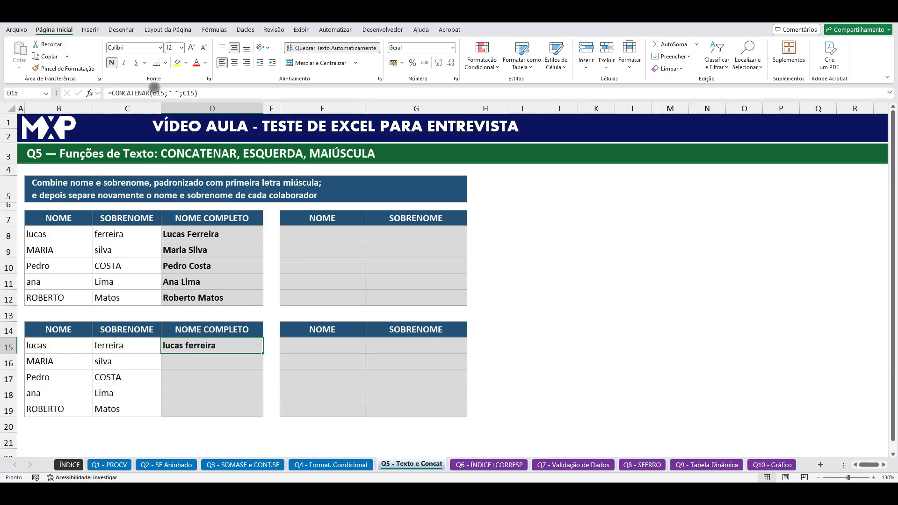
click(154, 93)
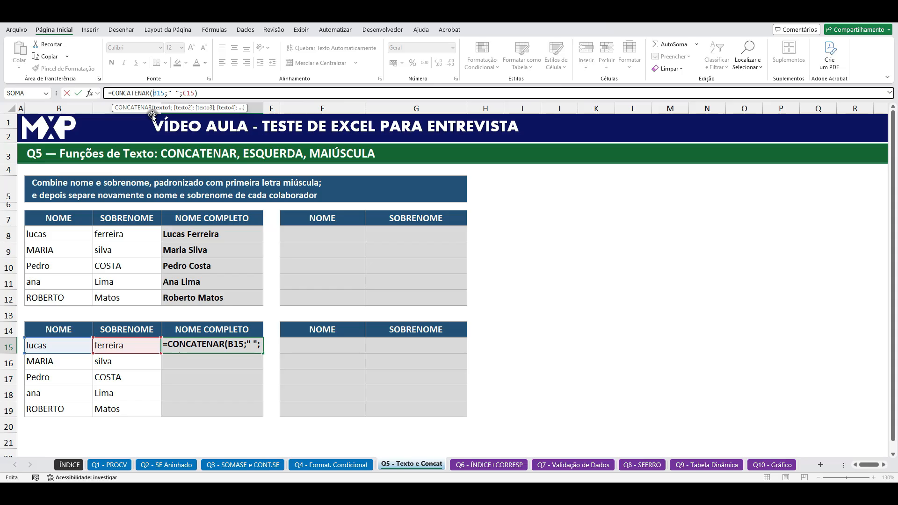
text(PRI)
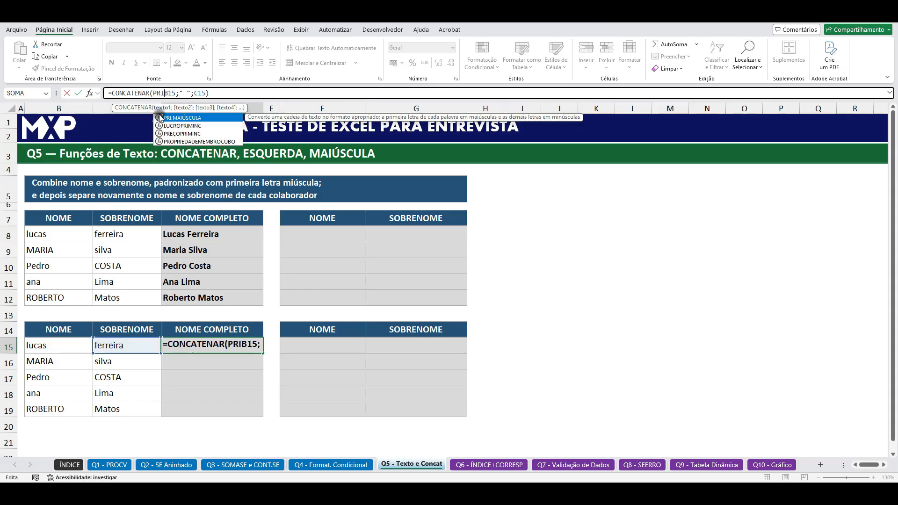
double_click(178, 118)
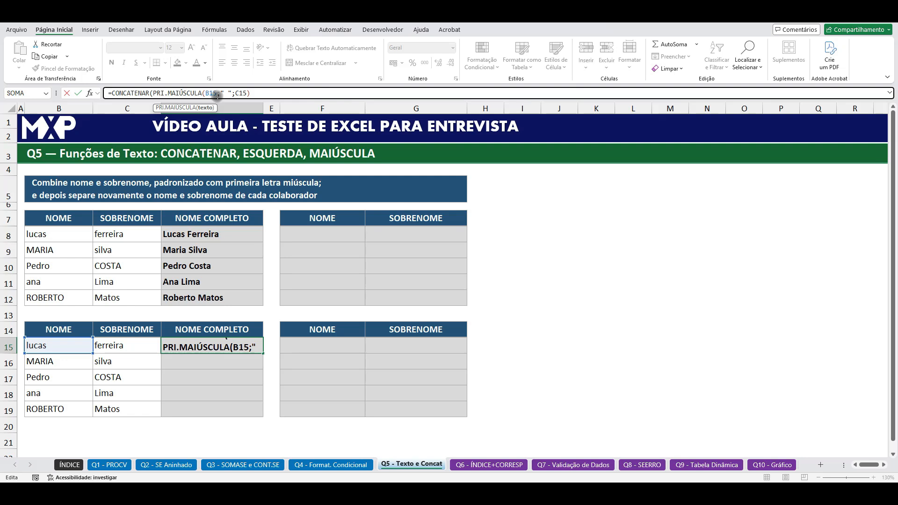
text())
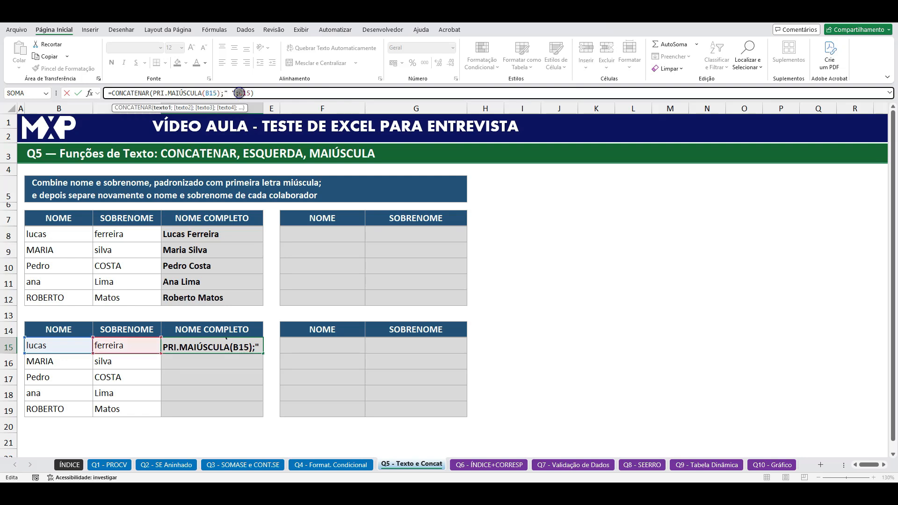
text(;" ";PRI)
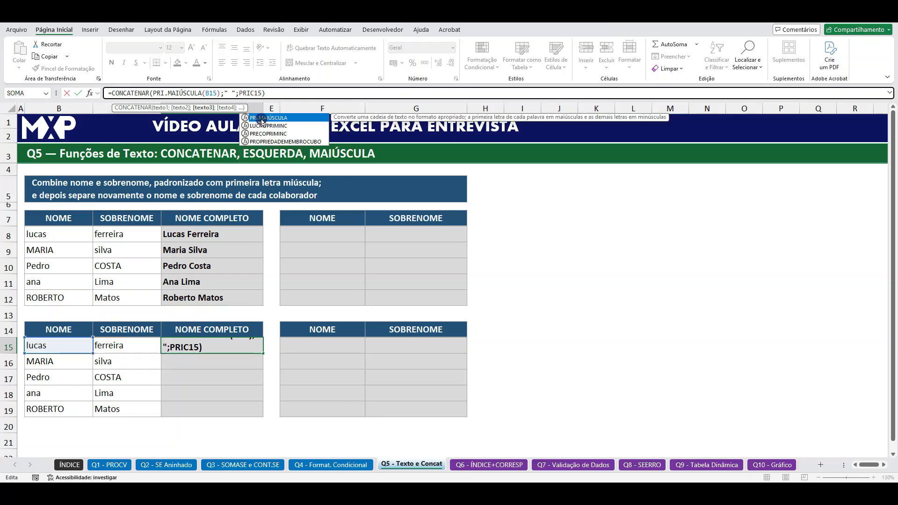
double_click(262, 118)
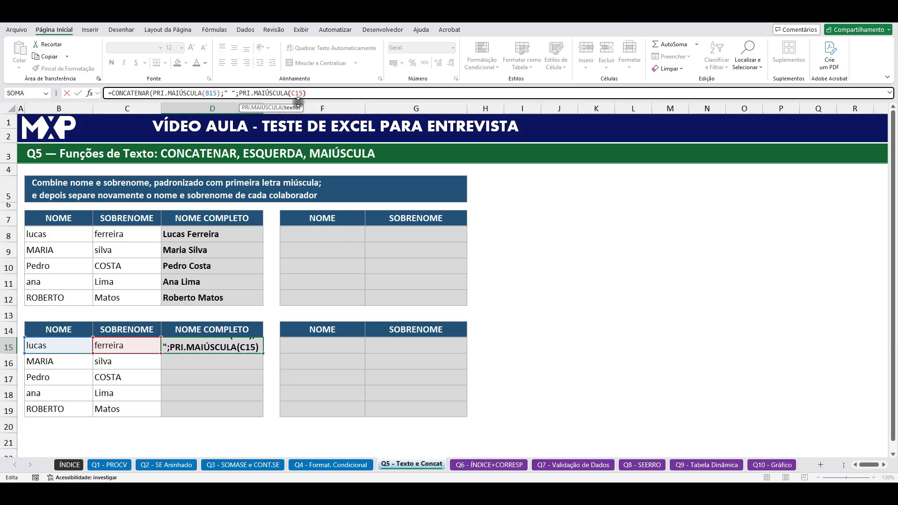
text())
key(Return)
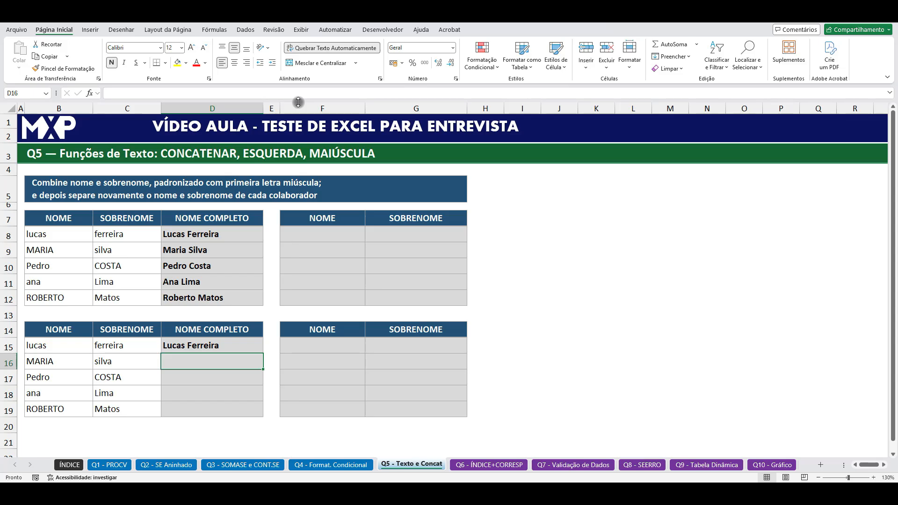
Step: Fill the D15 formula down through D19 and check the copied formulas in the NOME COMPLETO column
click(243, 347)
drag(263, 353, 265, 413)
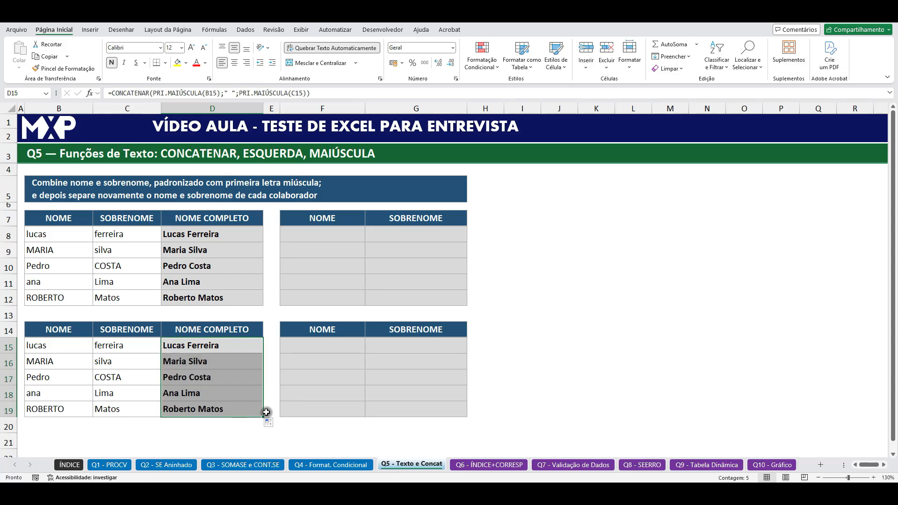
click(206, 364)
click(215, 380)
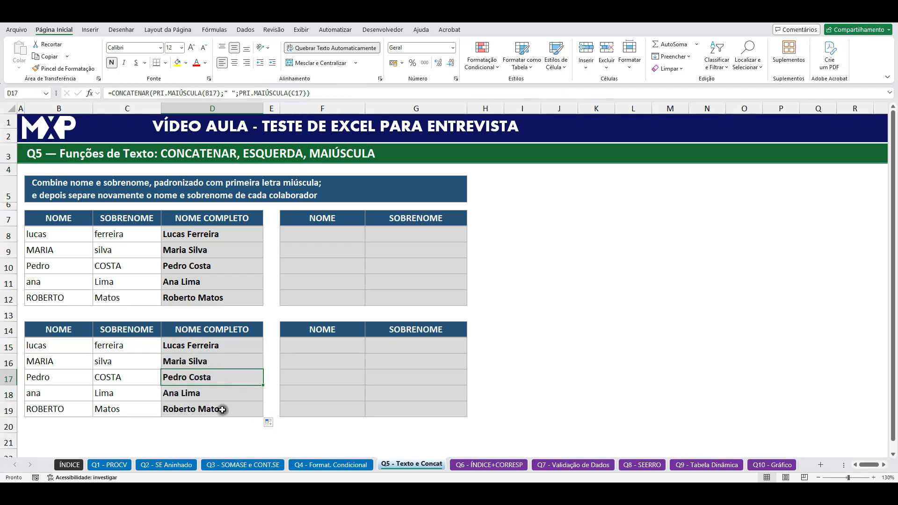
click(223, 410)
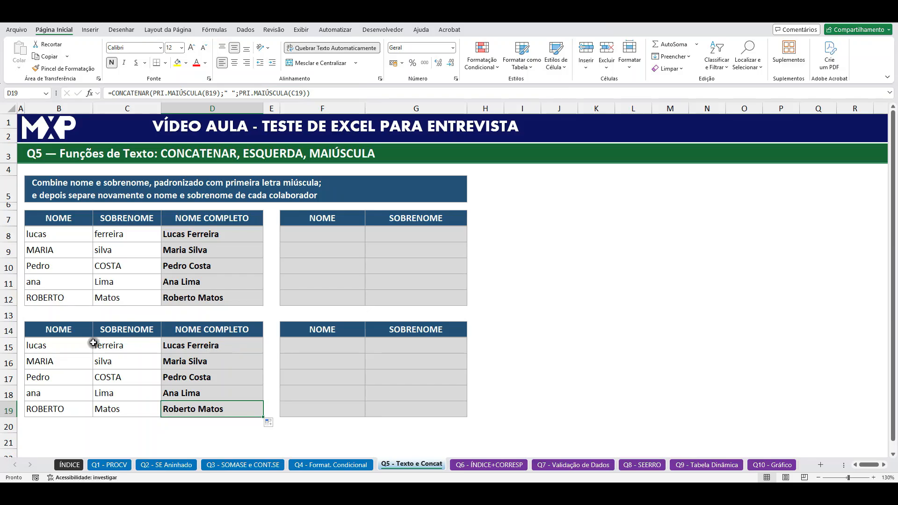
drag(215, 347, 229, 409)
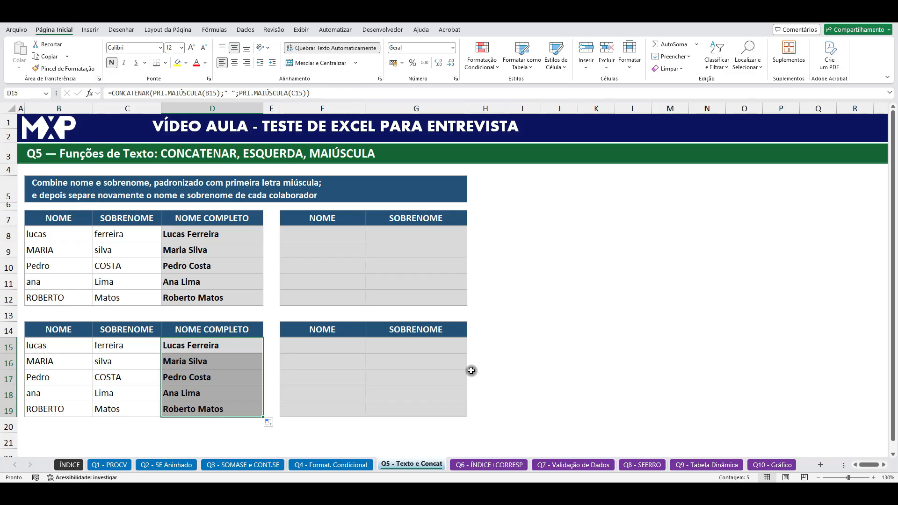
Step: Try extracting the first name in F15 with =ESQUERDA(D15;5)
click(338, 347)
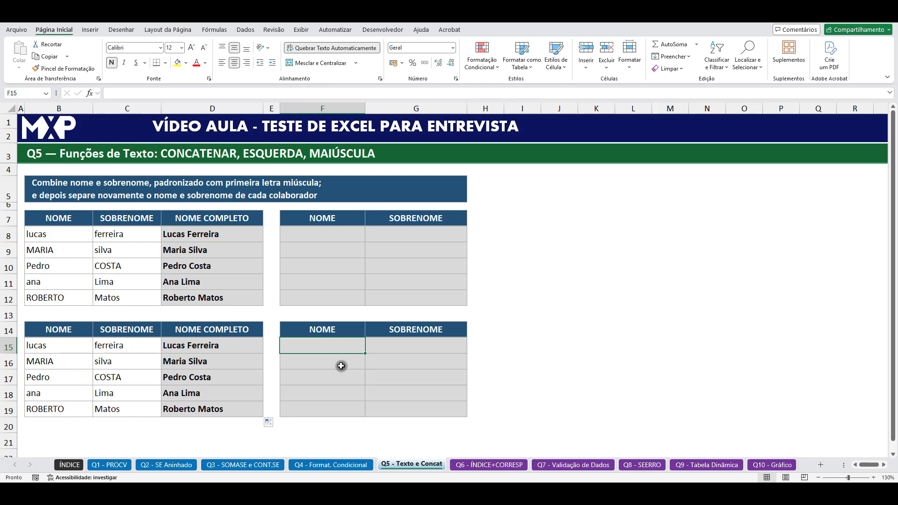
text(=E)
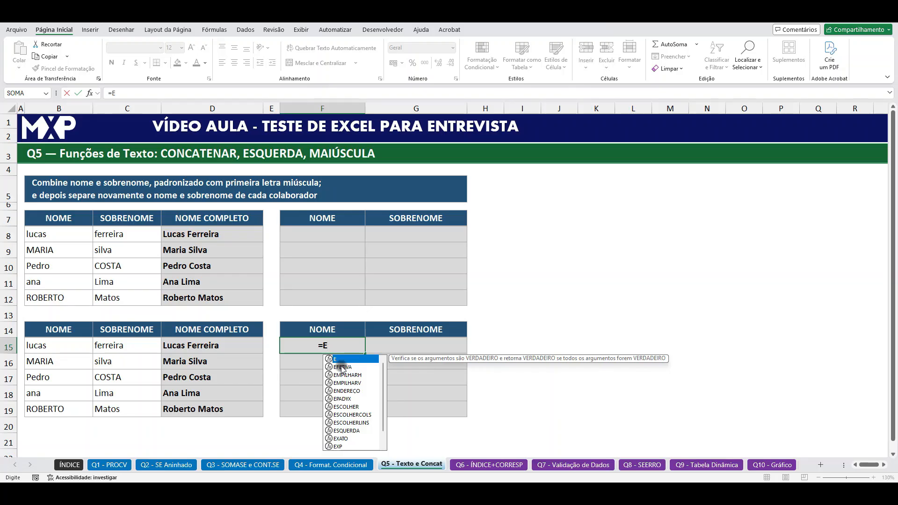
text(SQUER)
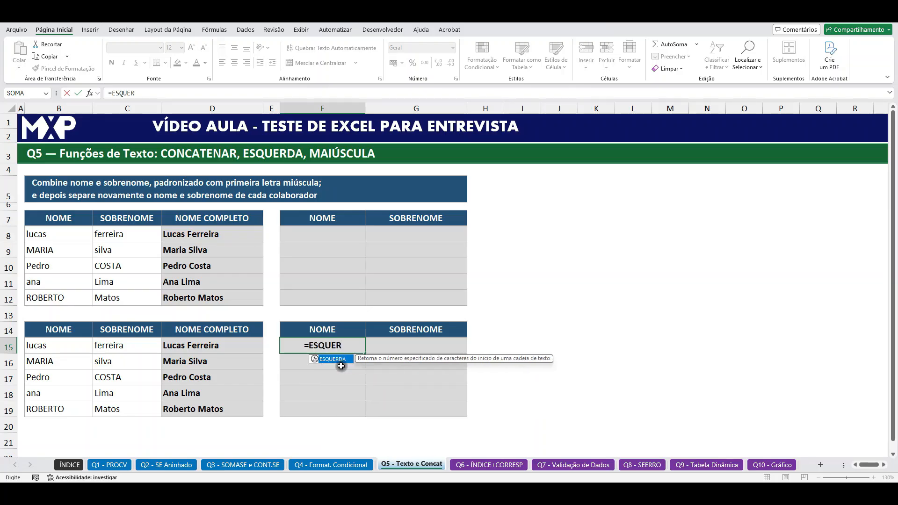
double_click(342, 359)
click(189, 344)
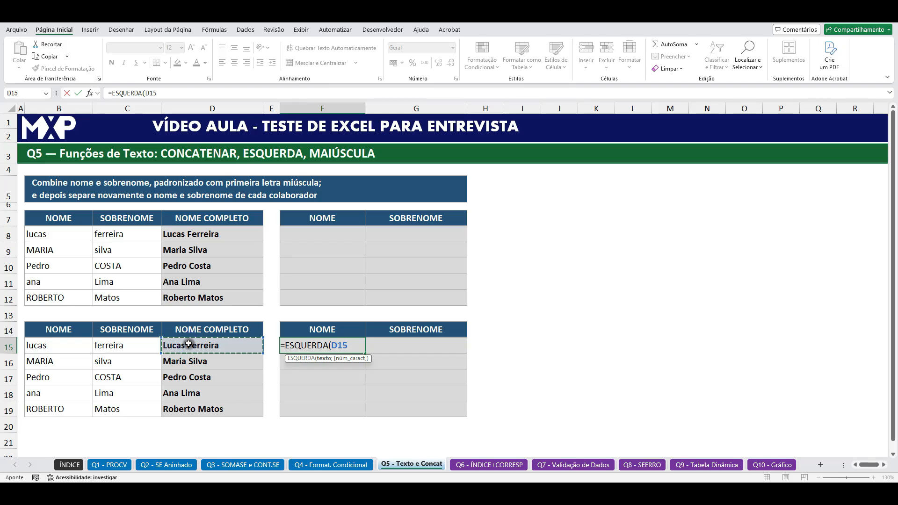
text(;5)
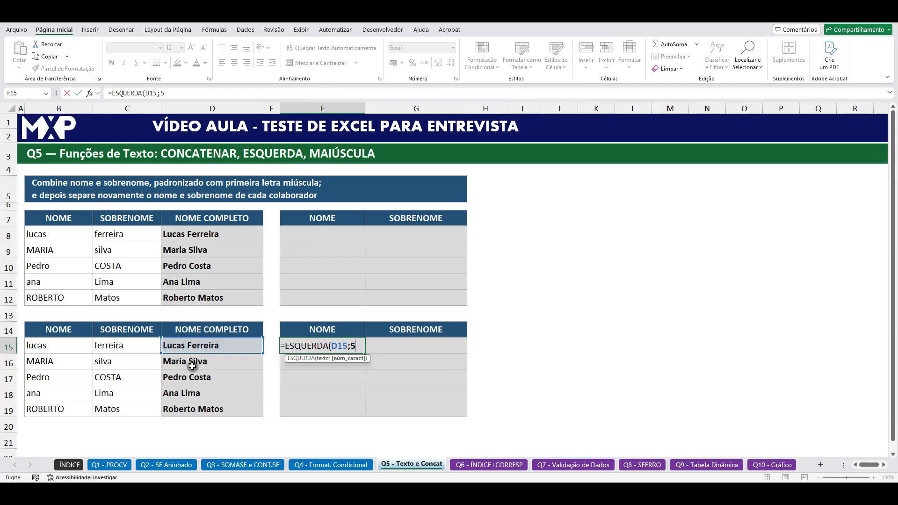
key(Return)
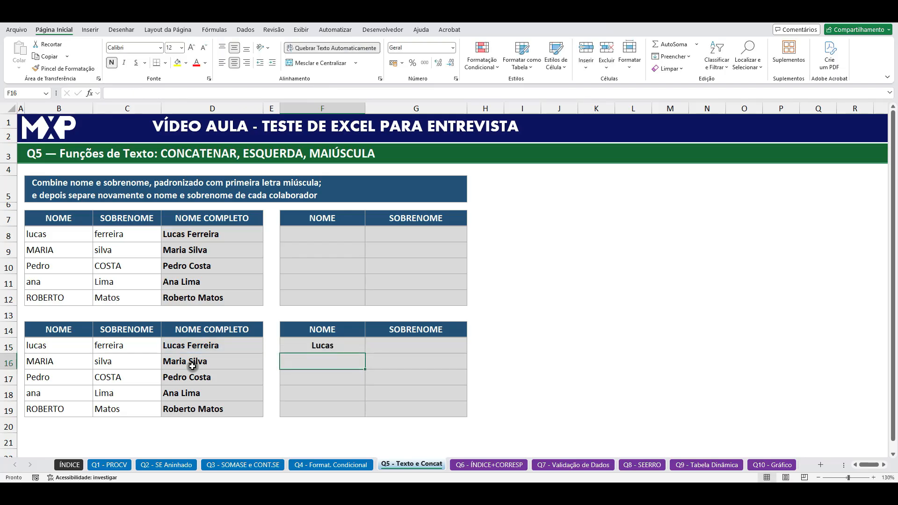
Step: Try the ESQUERDA formula down through F19, then clear F15:F19
click(344, 348)
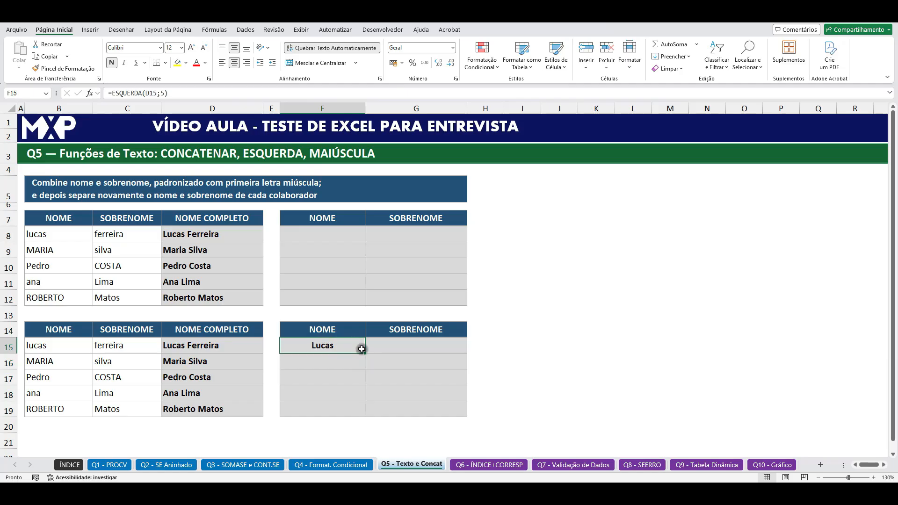
drag(366, 352, 355, 409)
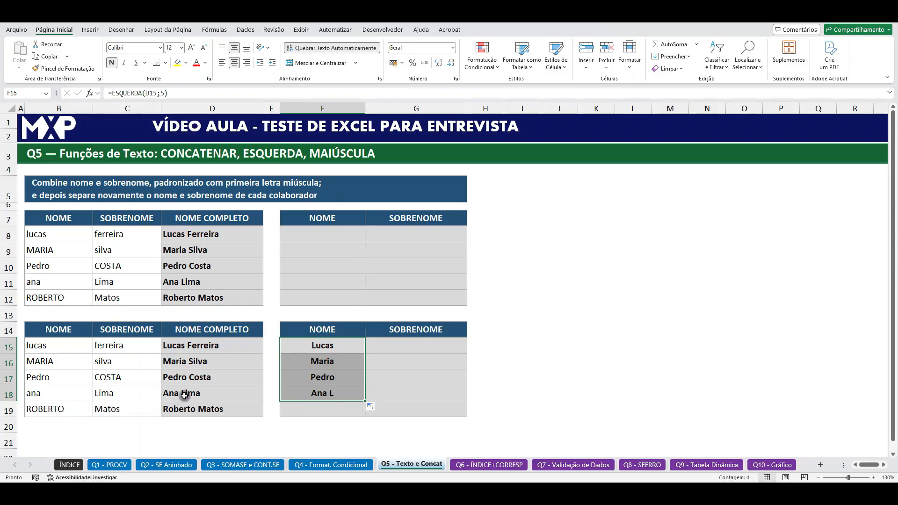
drag(365, 403, 365, 417)
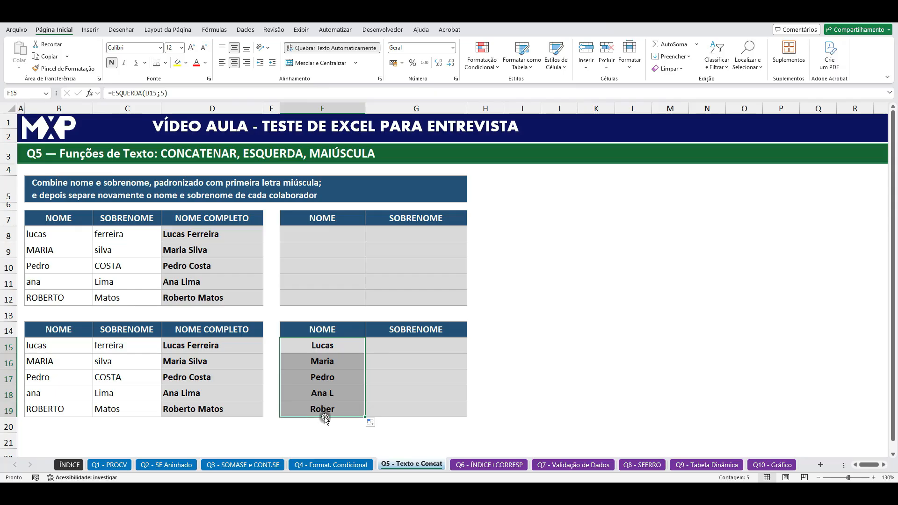
drag(334, 348, 343, 410)
key(Delete)
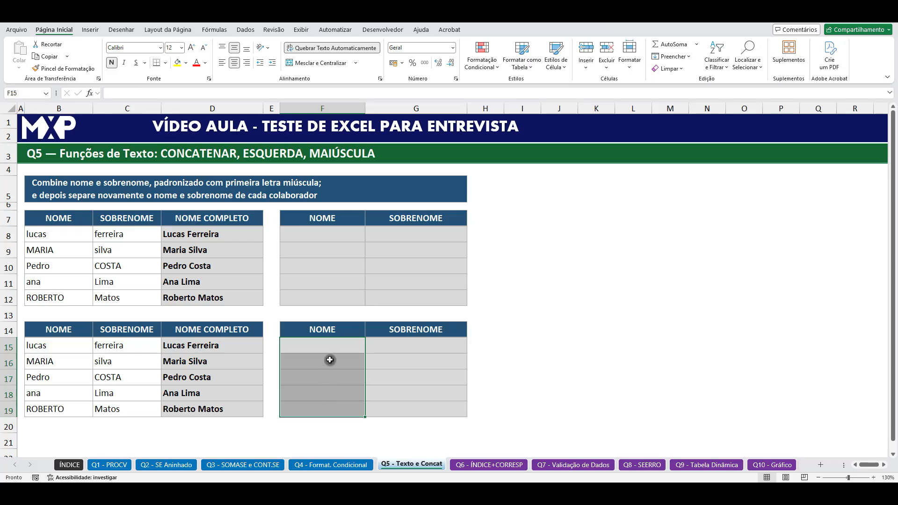
Step: Enter =TEXTOANTES(D15;" ") in F15 to extract the first name before the space
click(332, 345)
text(=TEXTO)
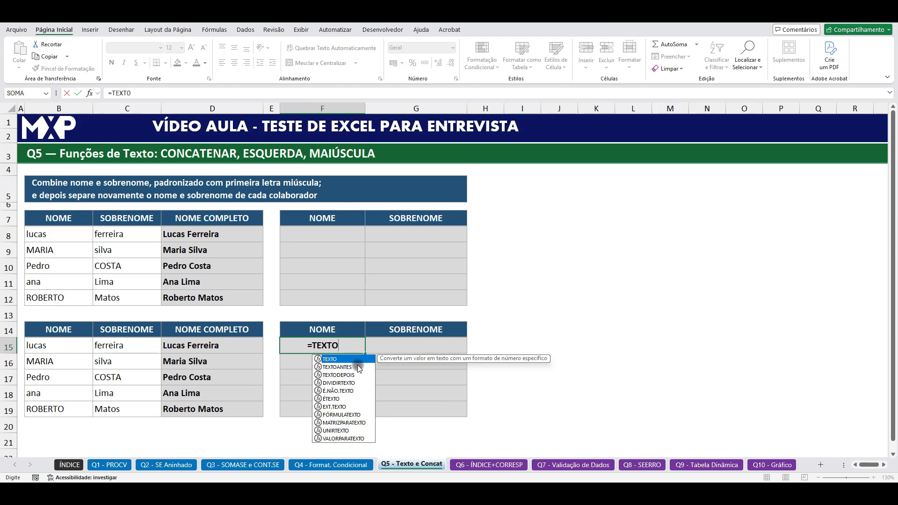
double_click(358, 367)
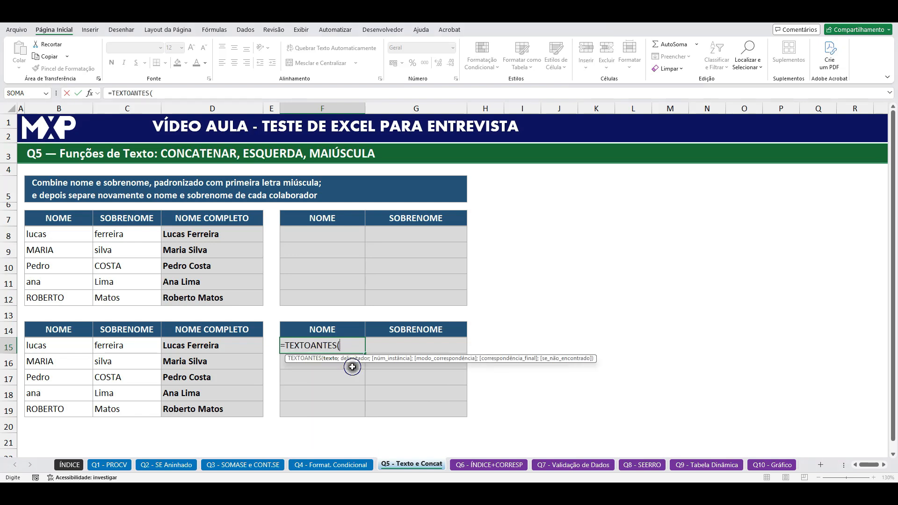
click(213, 346)
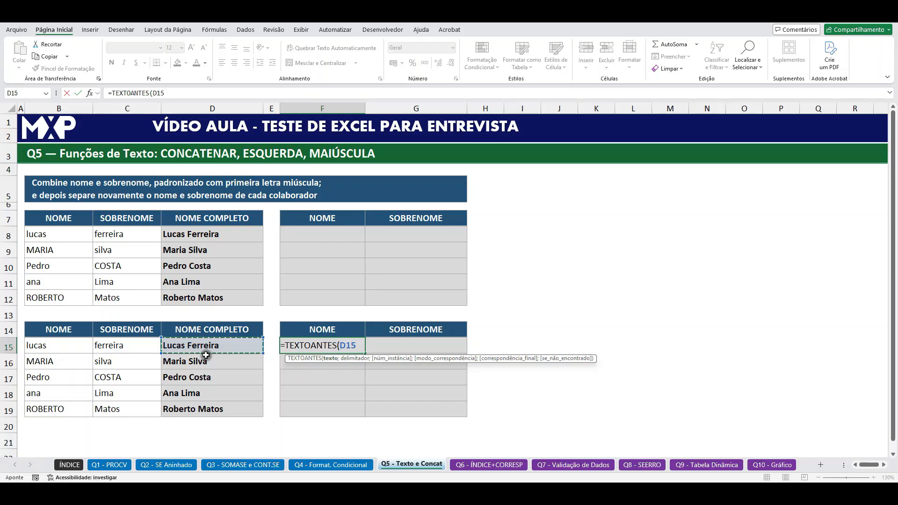
text(;)
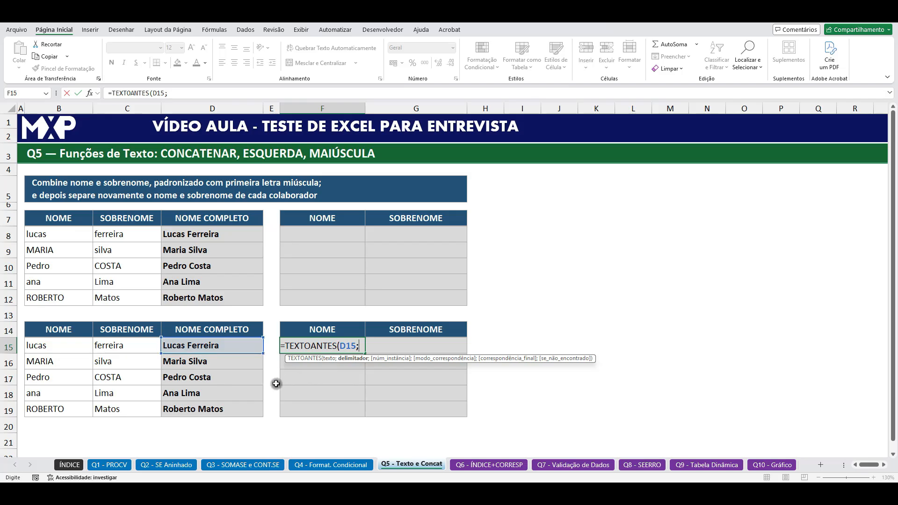
text(" "))
key(Return)
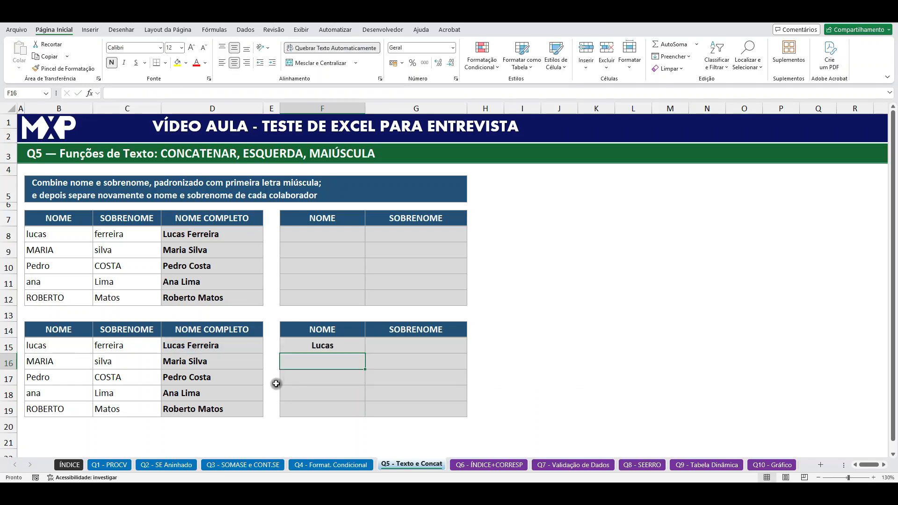
Step: Check the separator in the D15 formula and fill the F15 TEXTOANTES formula down through F19
click(343, 346)
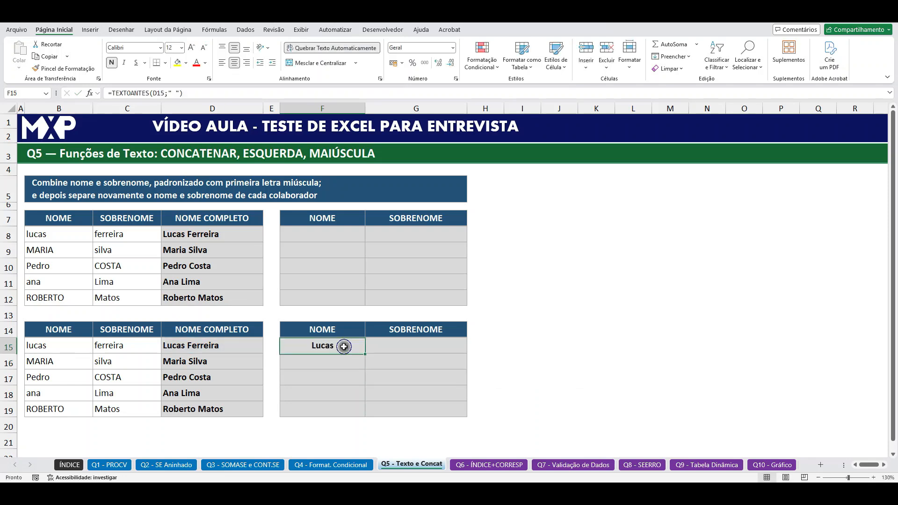
click(211, 345)
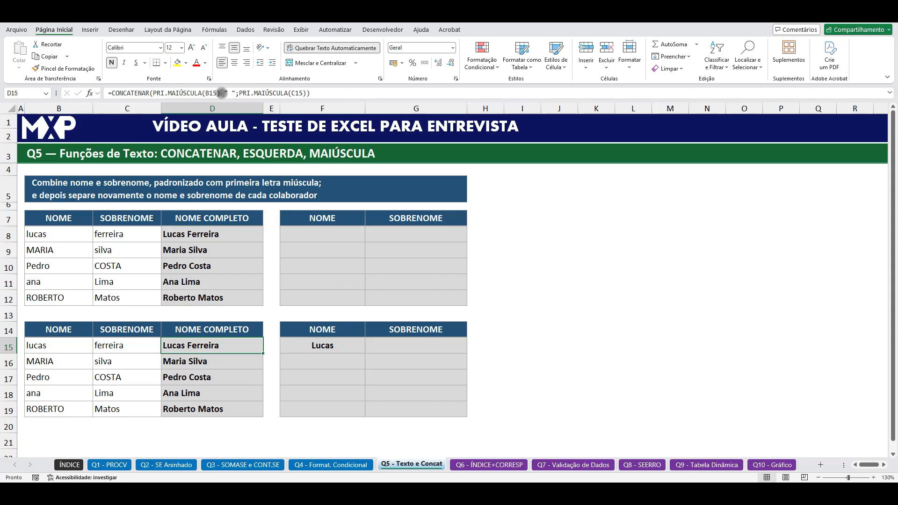
click(344, 345)
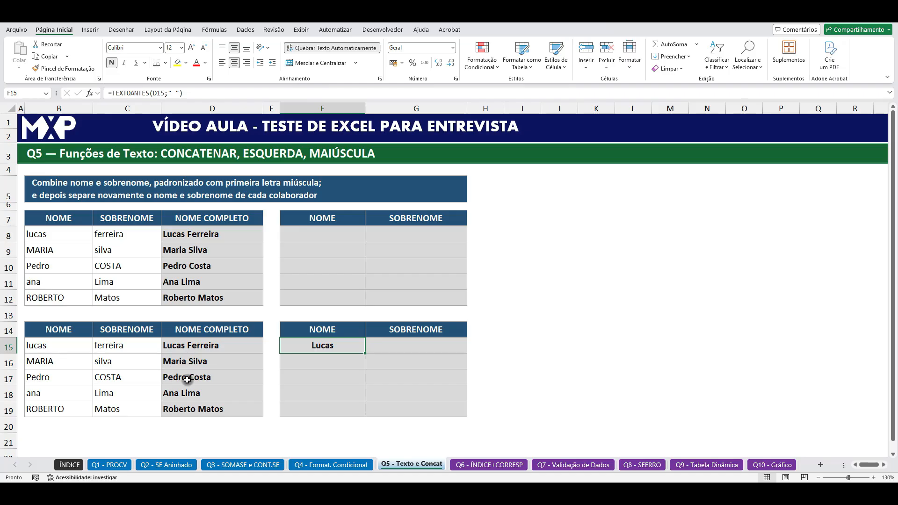
drag(365, 353, 369, 412)
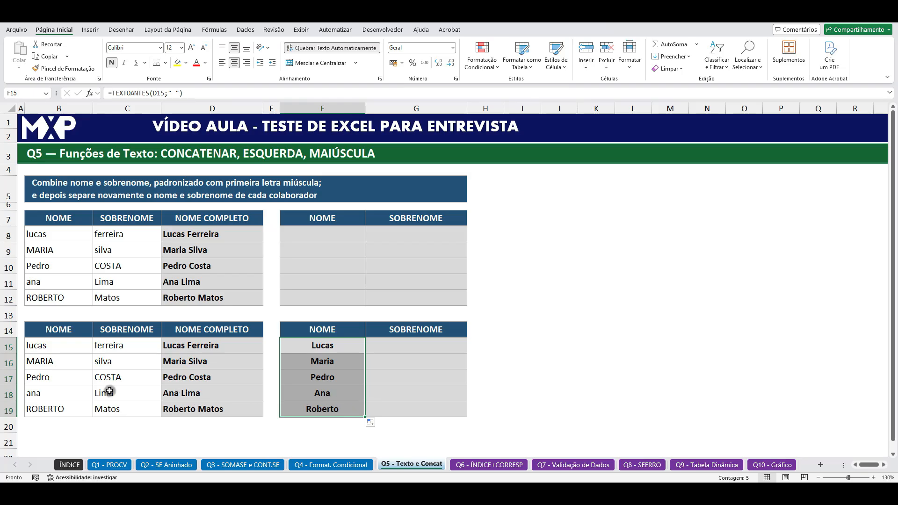
Step: Enter =TEXTODEPOIS(D15;" ") in G15 to extract the surname after the space
click(414, 345)
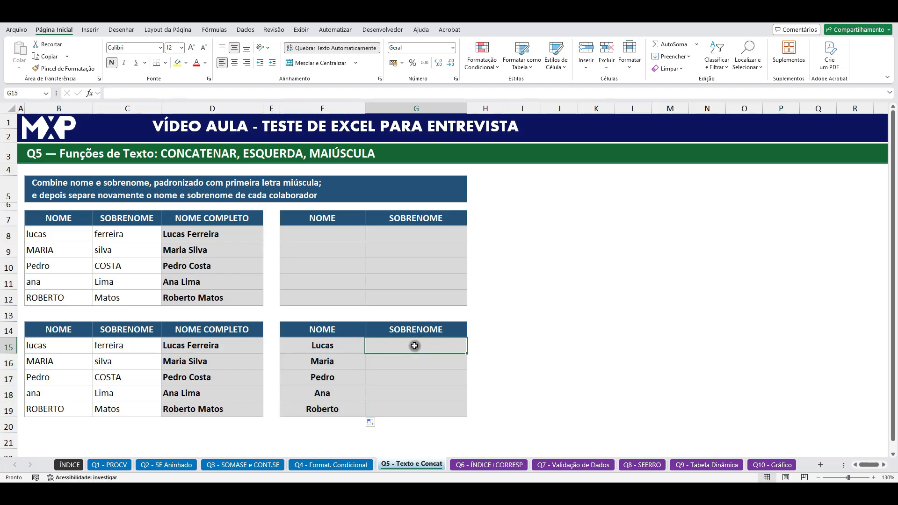
text(=TEXTO)
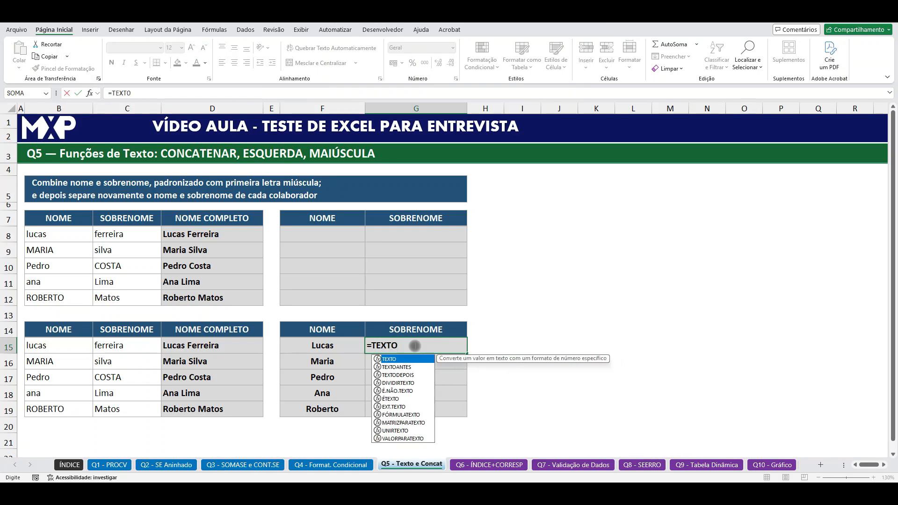
double_click(400, 374)
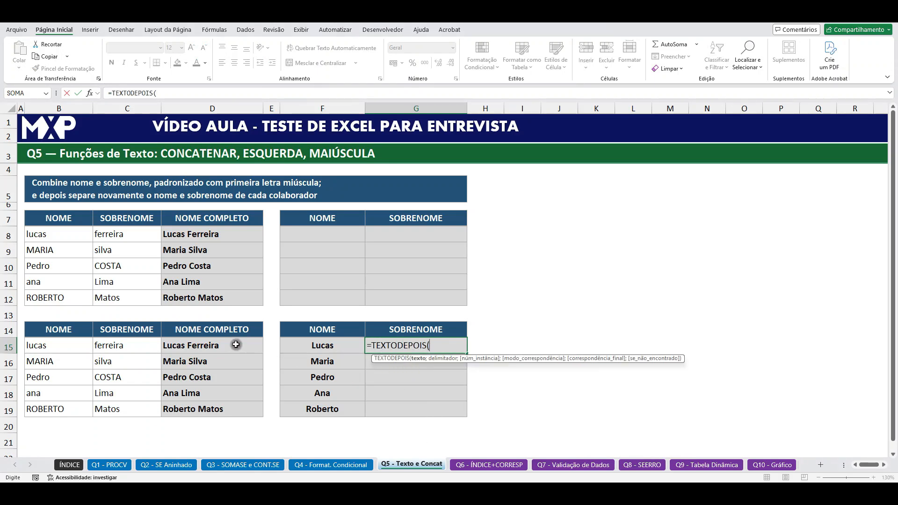
click(221, 344)
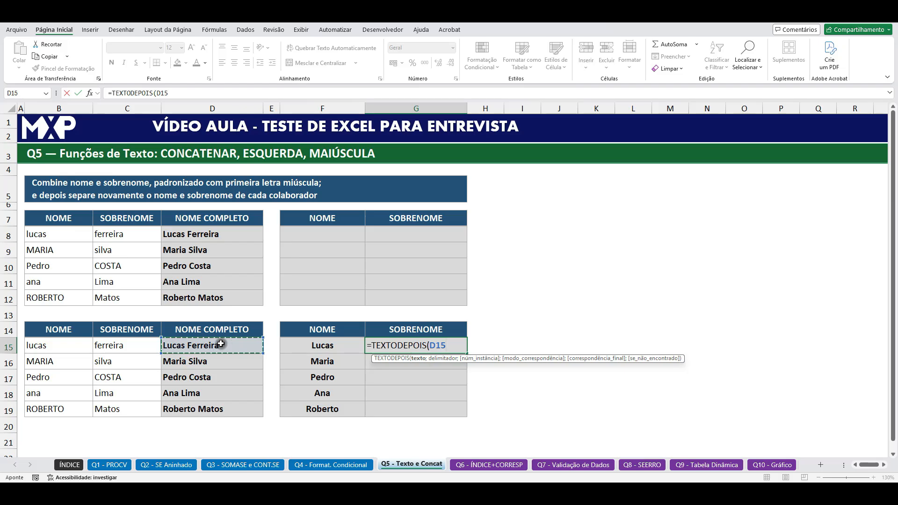
text(;)
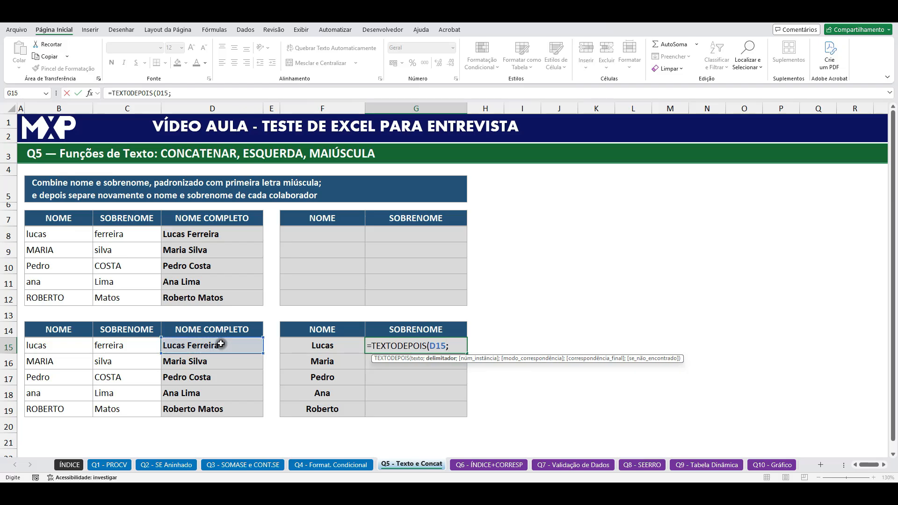
text(" "))
key(Return)
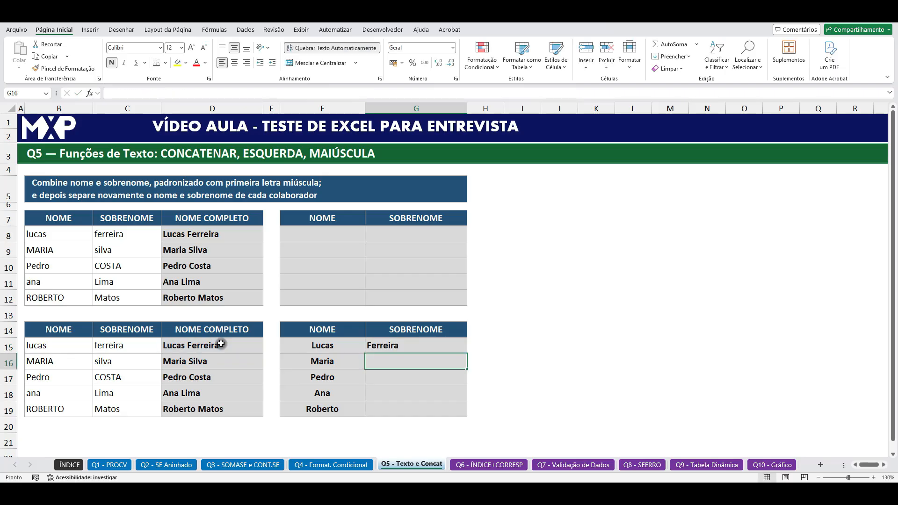
Step: Fill the G15 TEXTODEPOIS formula down through G19 to complete the SOBRENOME column
click(431, 342)
drag(466, 354, 457, 412)
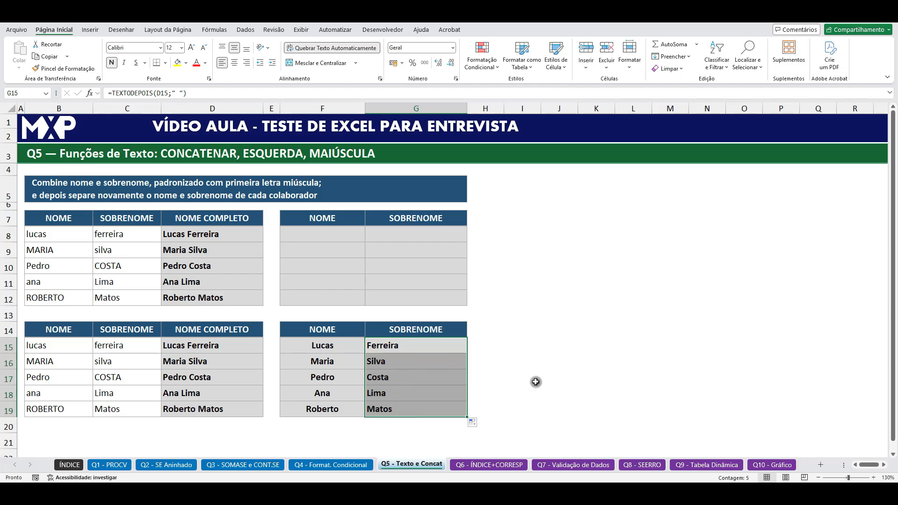
click(630, 336)
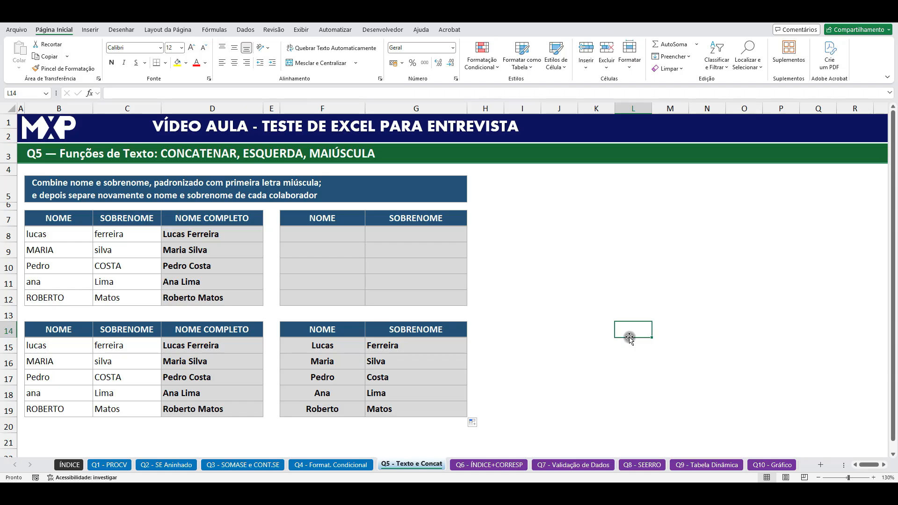
click(622, 342)
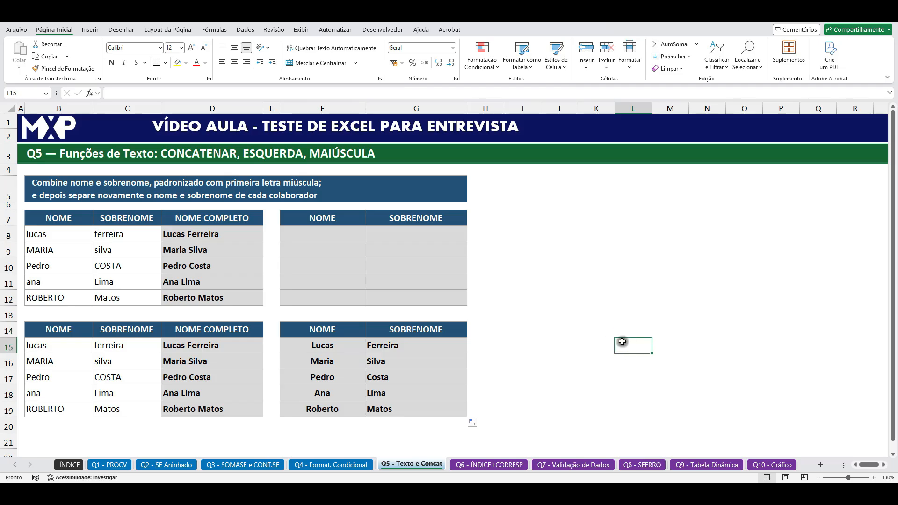